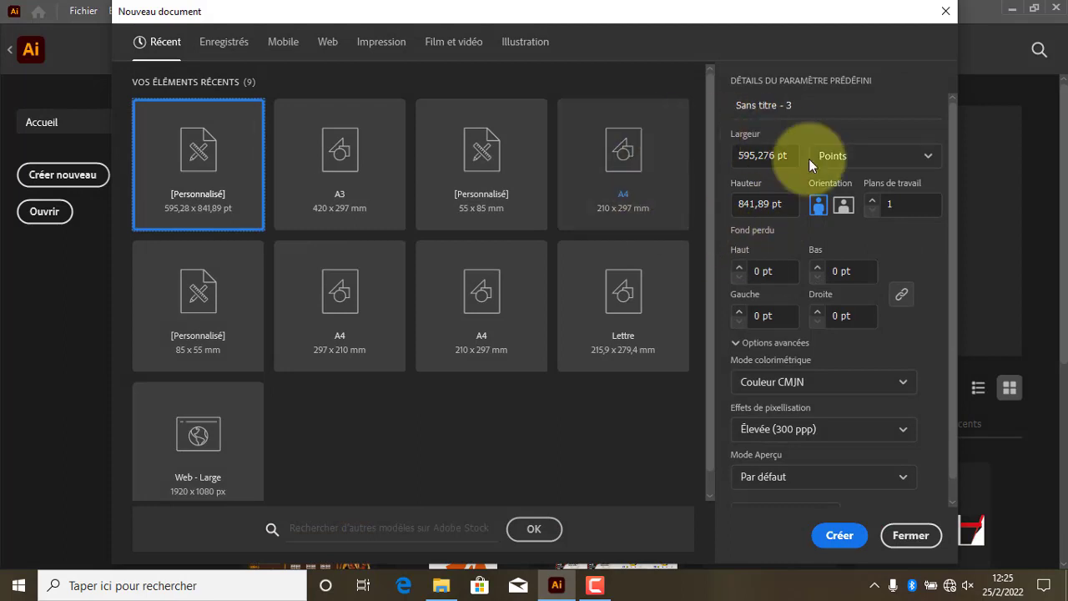
Step: Create a landscape 841,89 x 595,276 pt CMYK document named DEP with two artboards
click(873, 201)
click(847, 206)
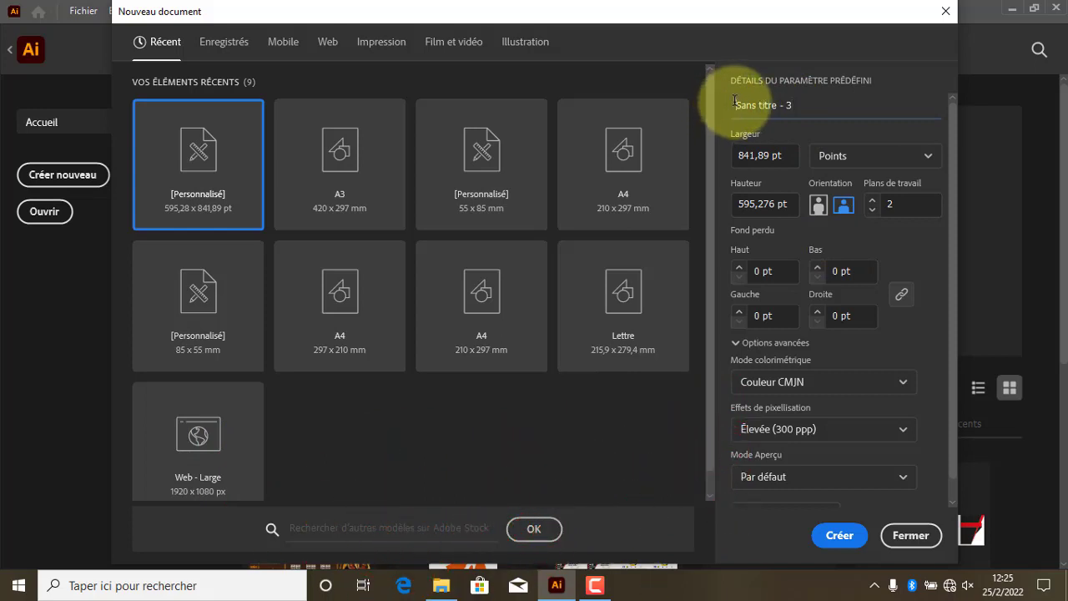
triple_click(871, 115)
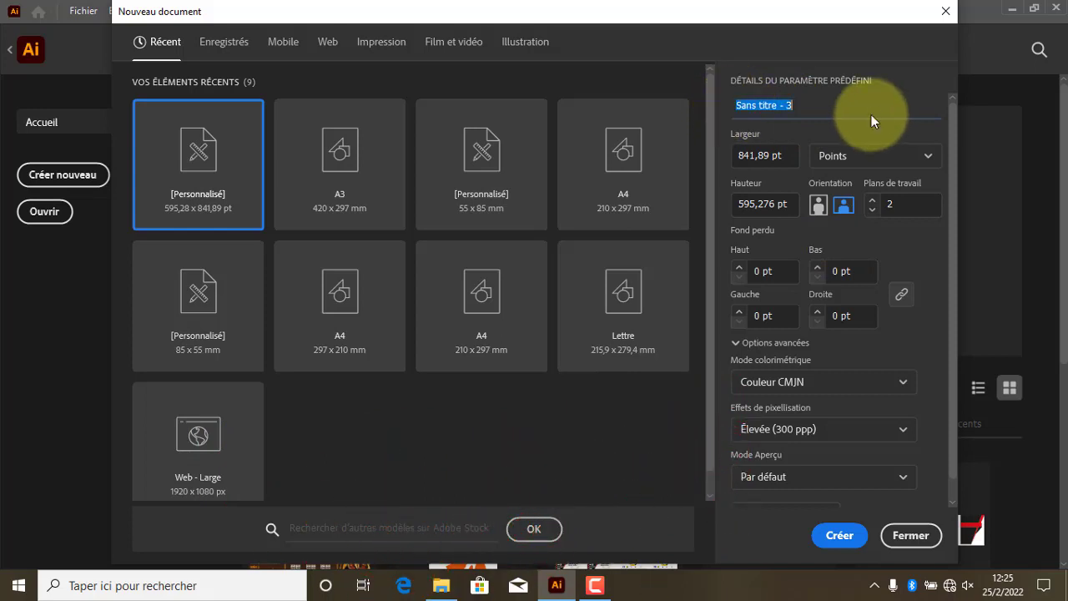
text(DEP)
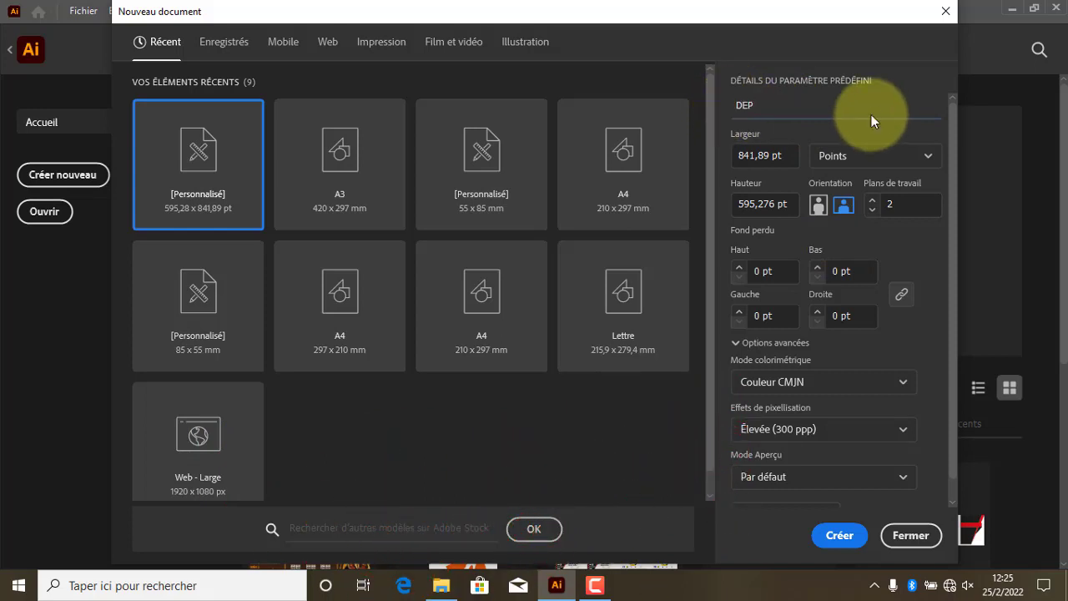
click(841, 534)
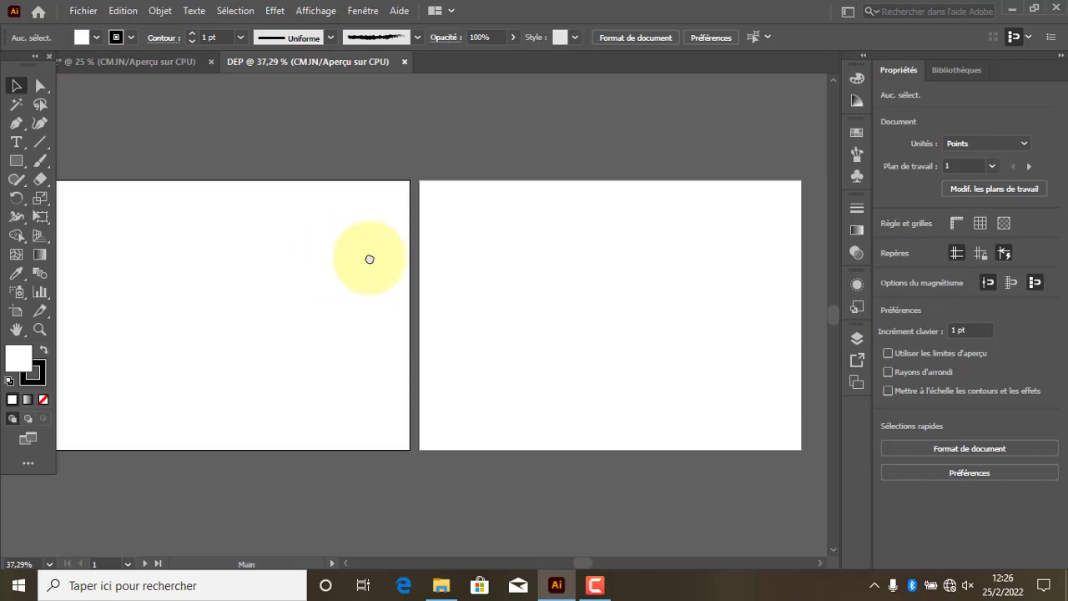
key(ctrl+n)
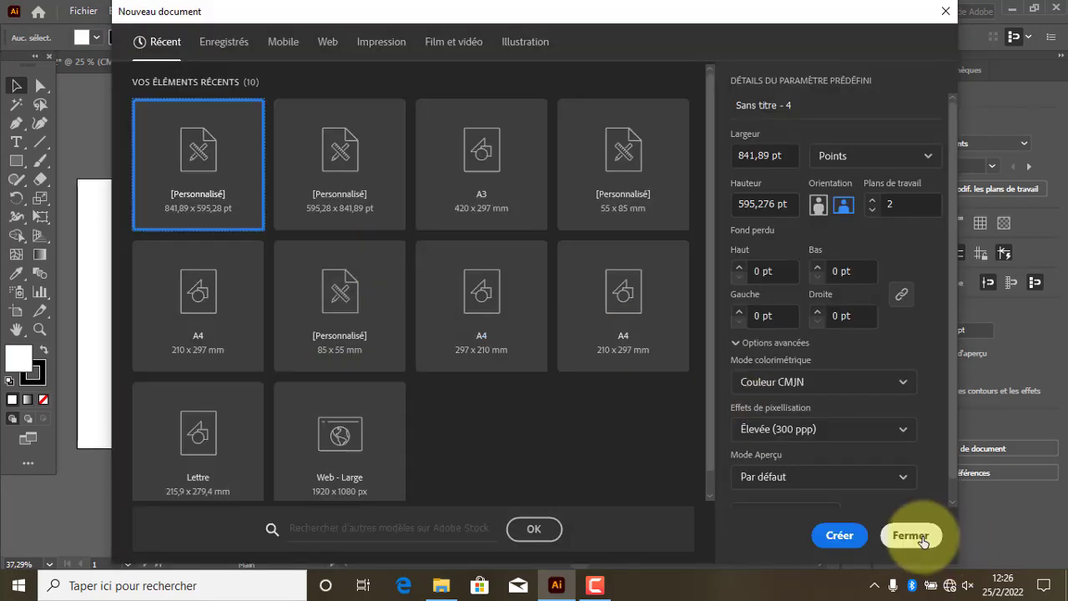
click(911, 536)
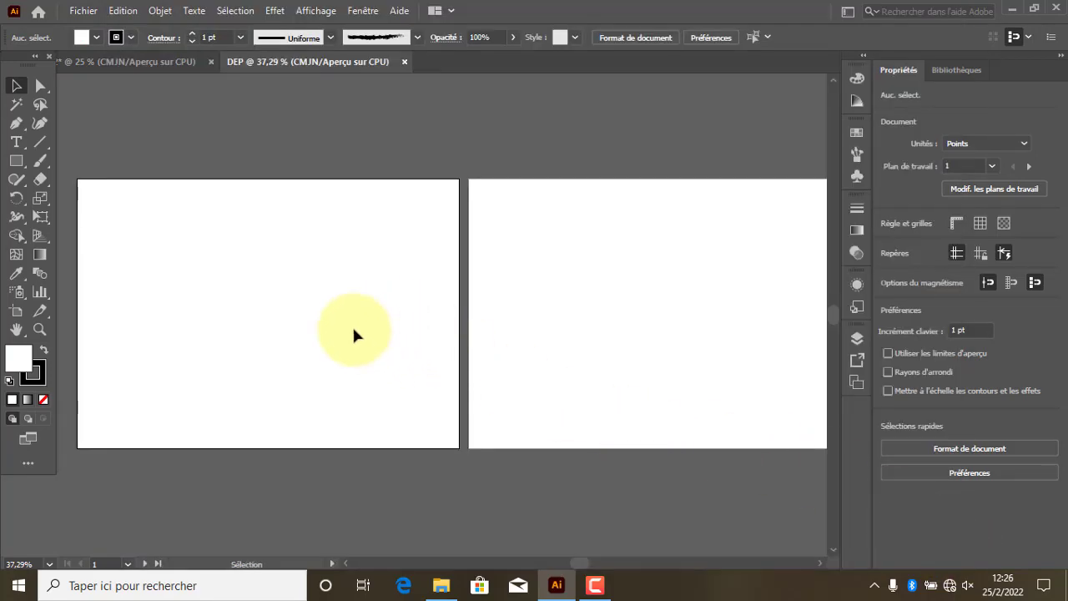
drag(308, 314, 360, 295)
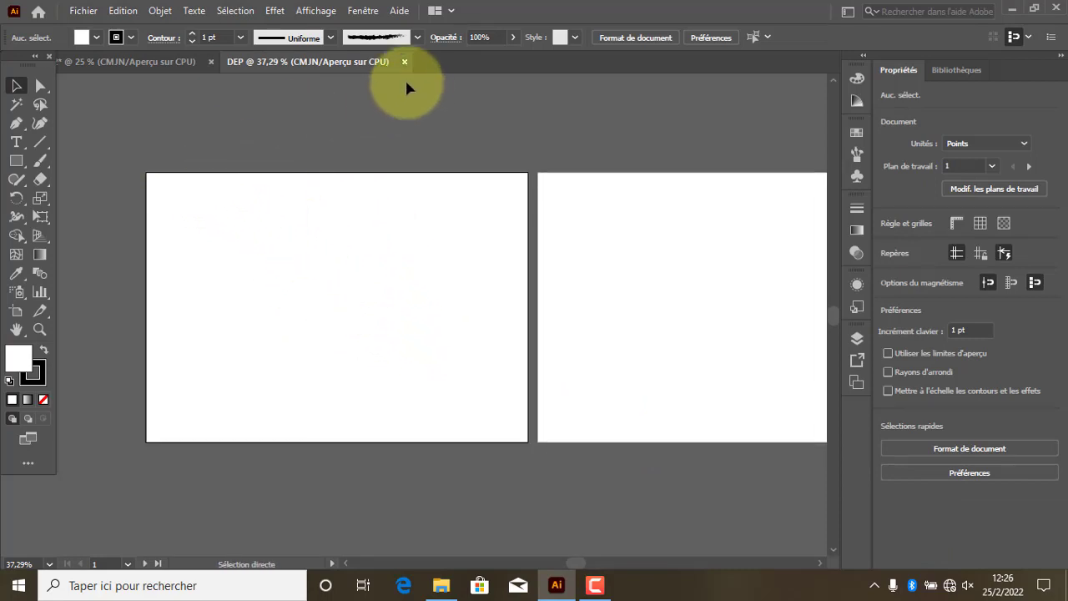
Step: Show the rulers and set their units to centimetres
key(ctrl+r)
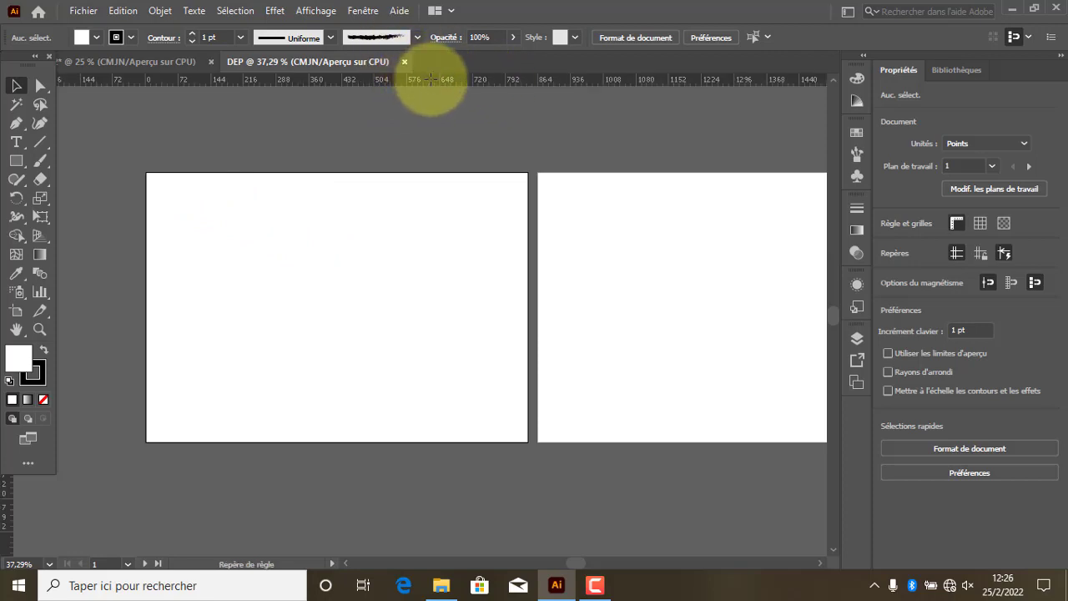
right_click(431, 79)
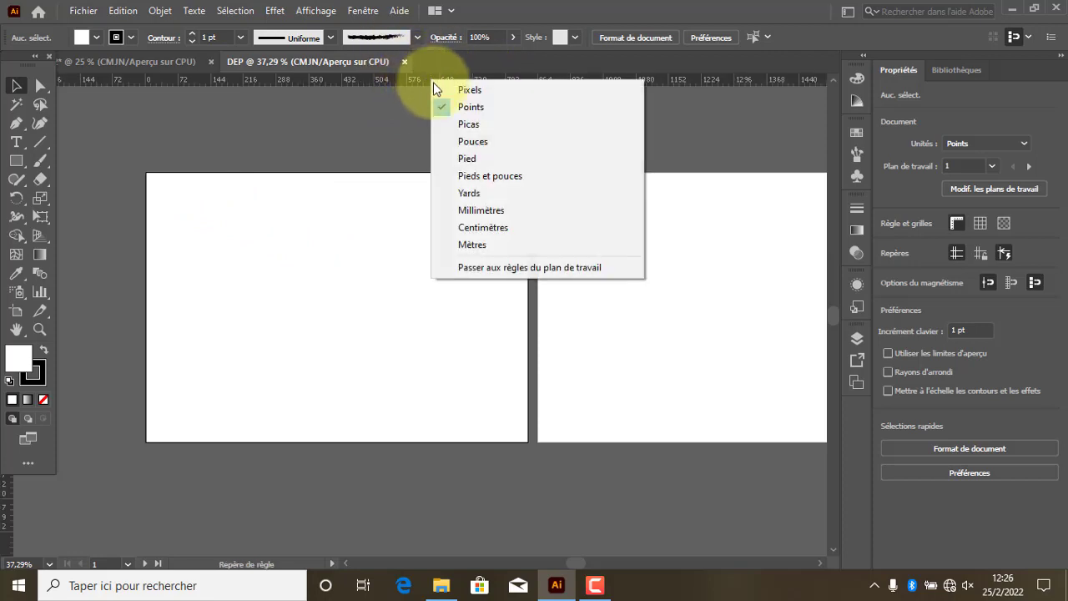
click(492, 227)
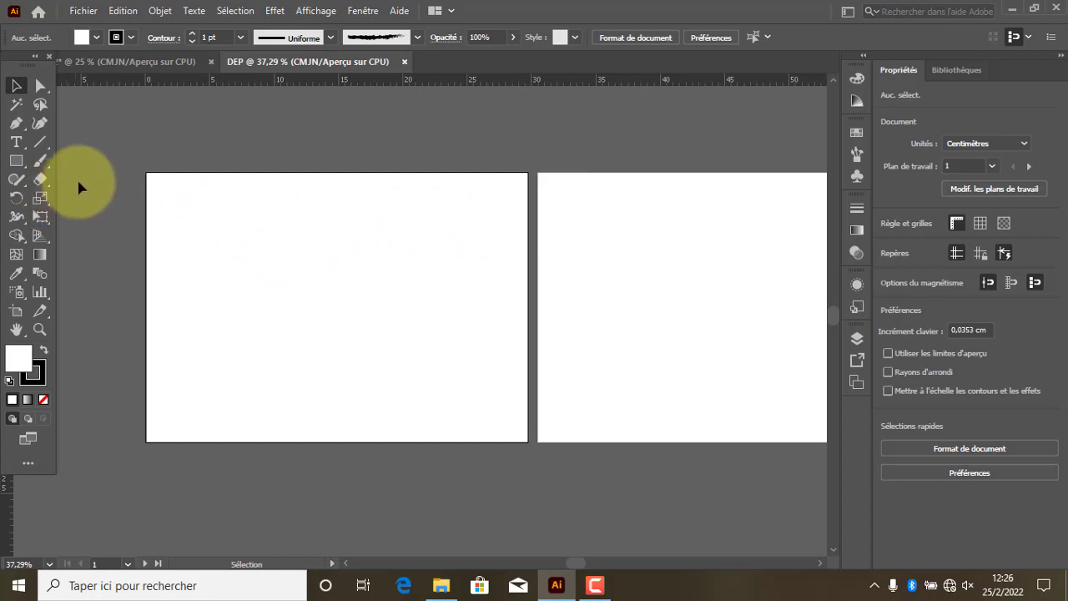
Step: Place two vertical guides across the first artboard at about X 9,45 cm and 19,47 cm, and deselect them
drag(7, 498, 267, 439)
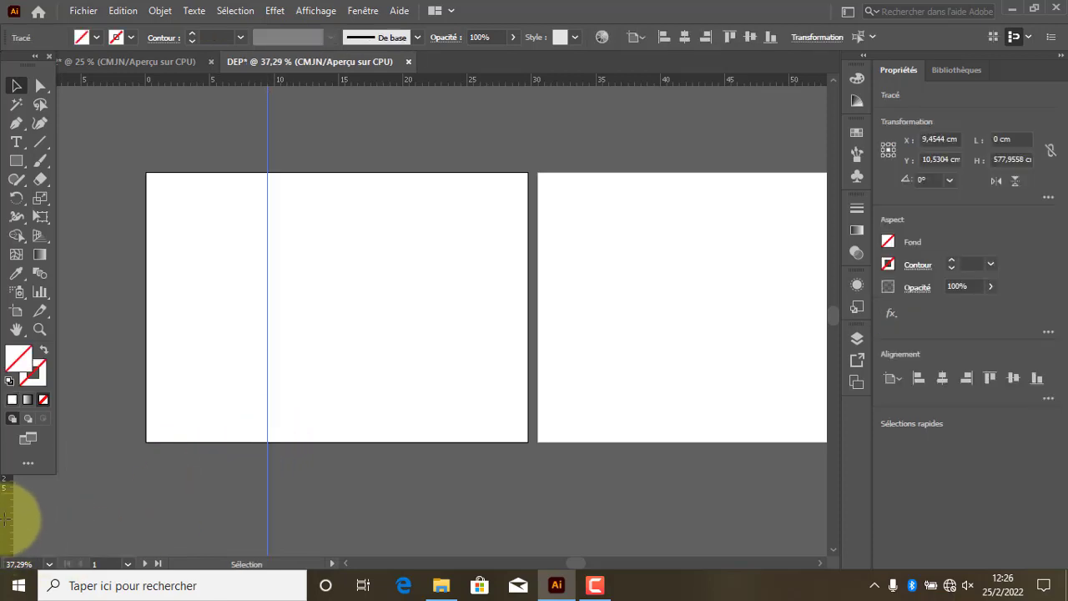
drag(8, 512, 397, 420)
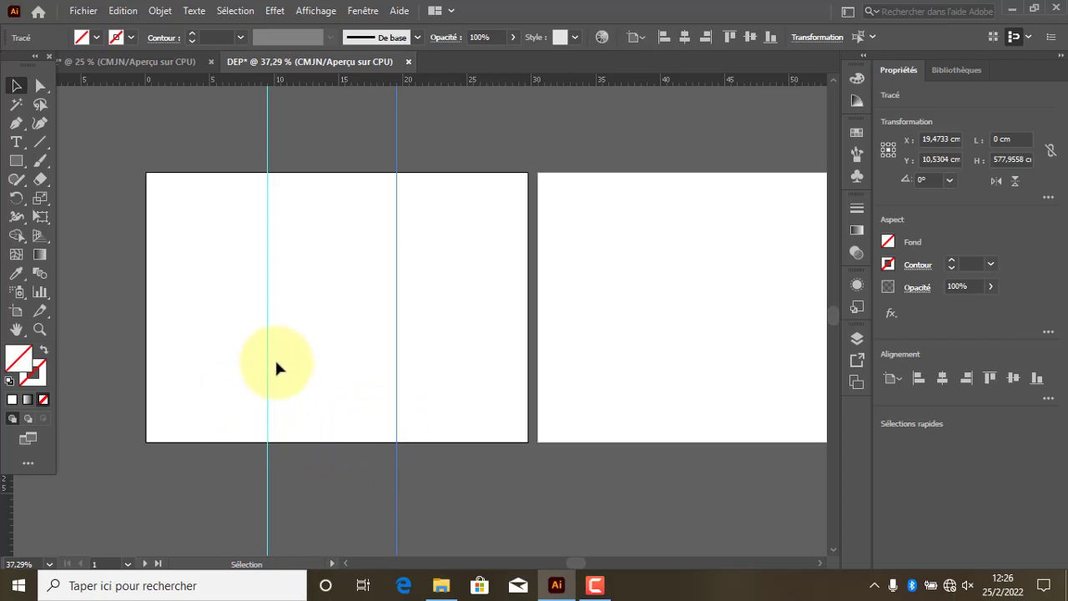
click(555, 262)
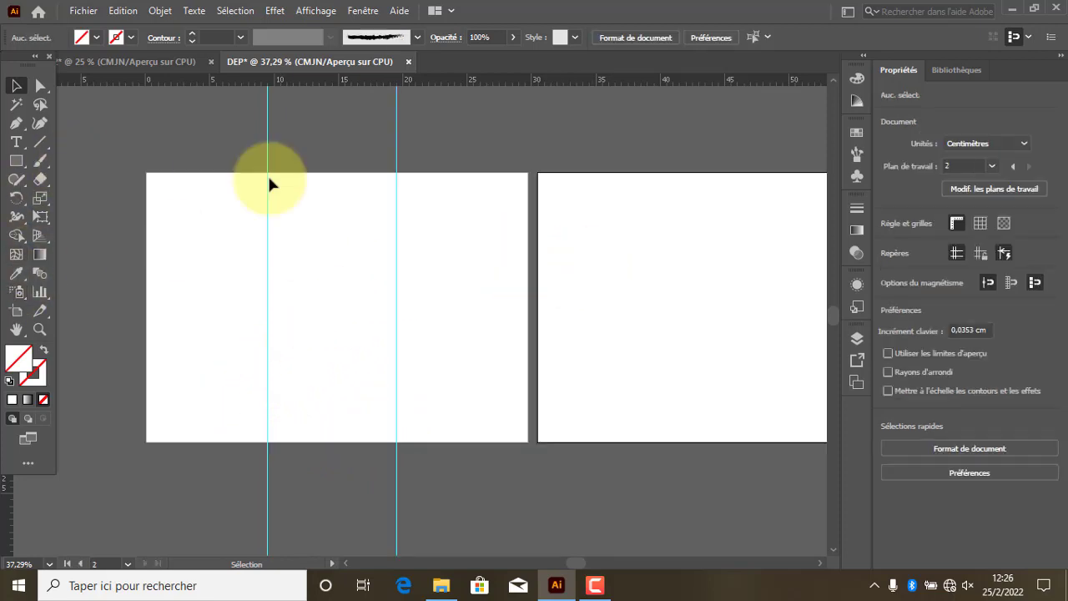
Step: Rearrange all artboards into a single column so the second one sits below the first
click(17, 309)
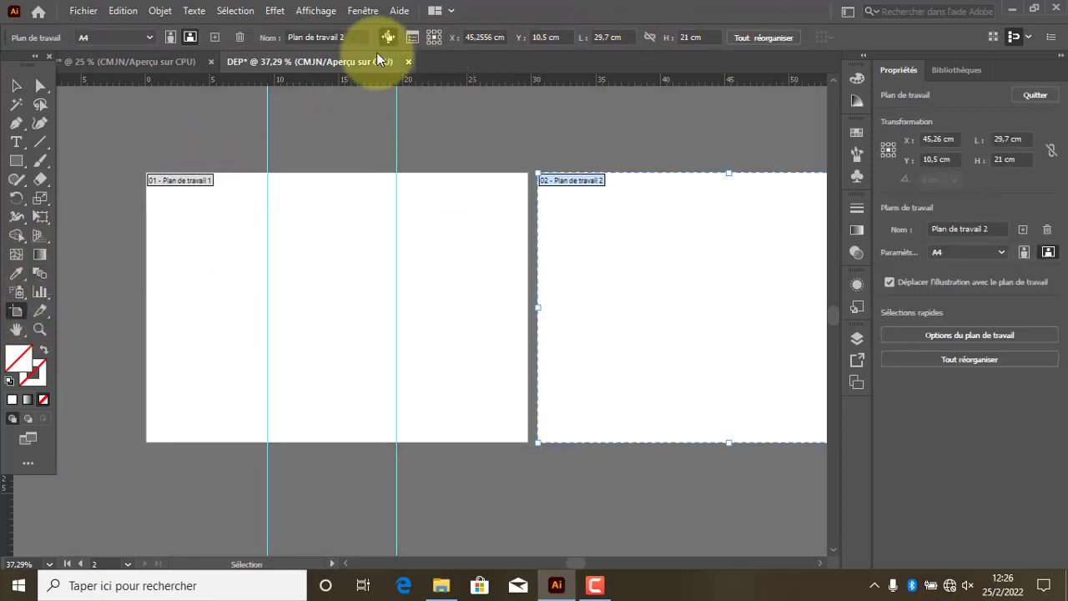
click(734, 38)
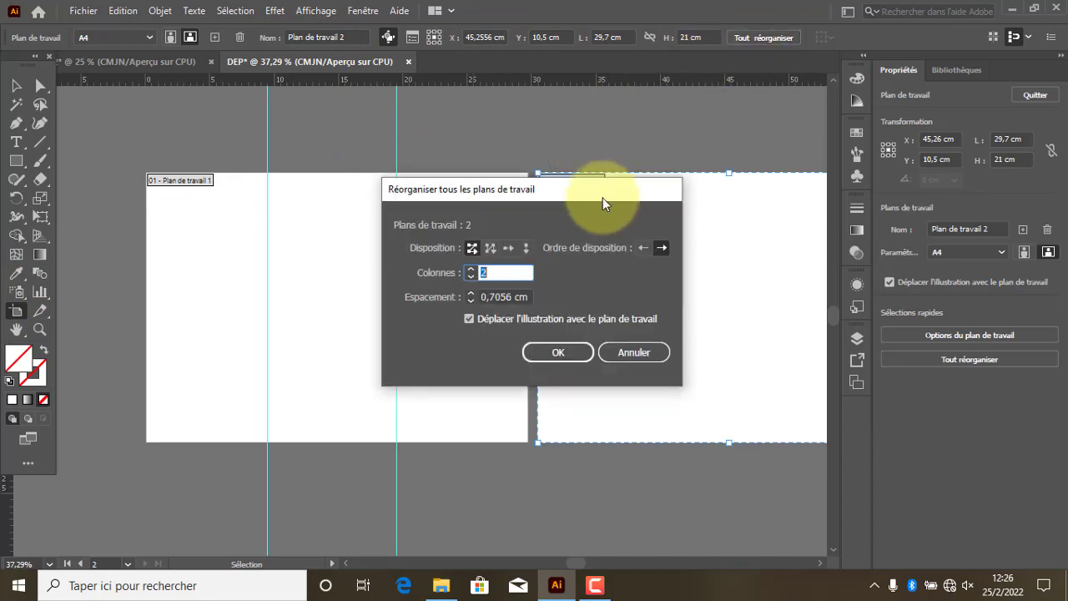
click(469, 276)
click(553, 353)
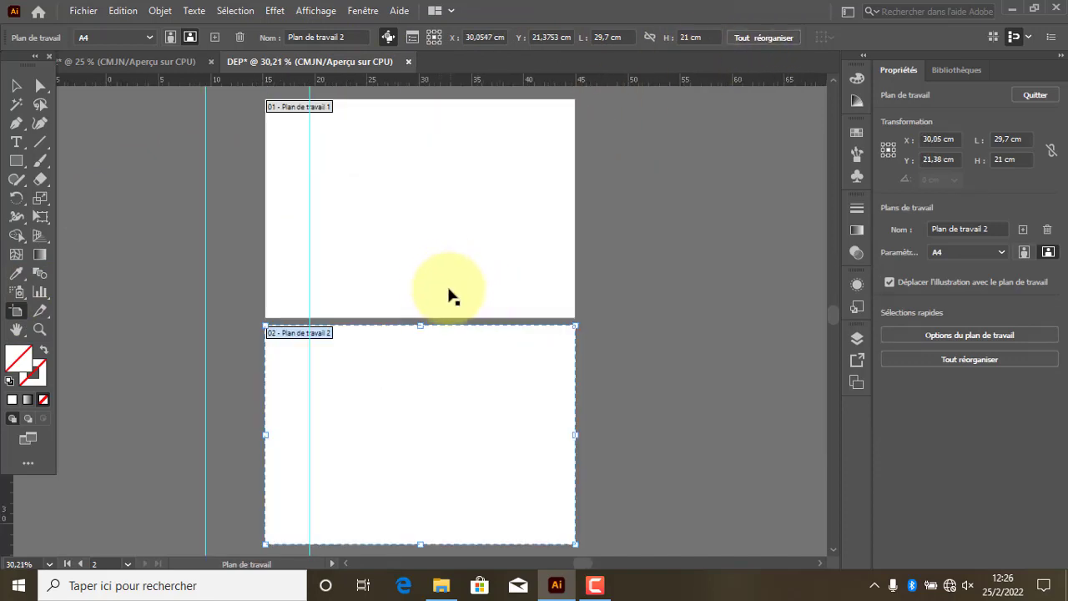
Step: Move both artboards back under the two guides, aligned one above the other at about X 14,67 cm, and leave artboard editing
drag(430, 279, 558, 312)
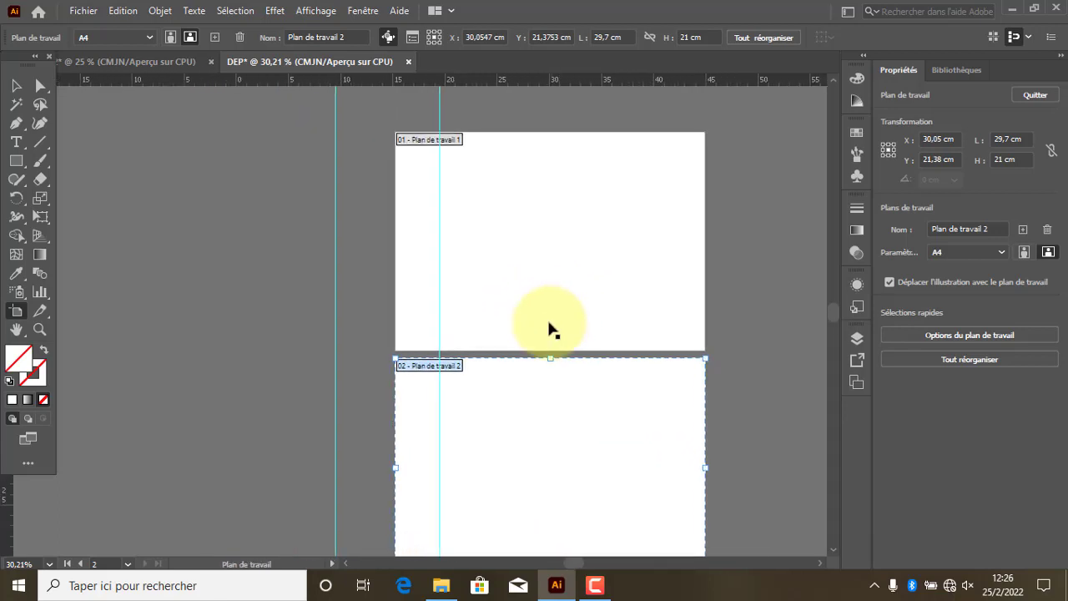
drag(577, 406, 419, 378)
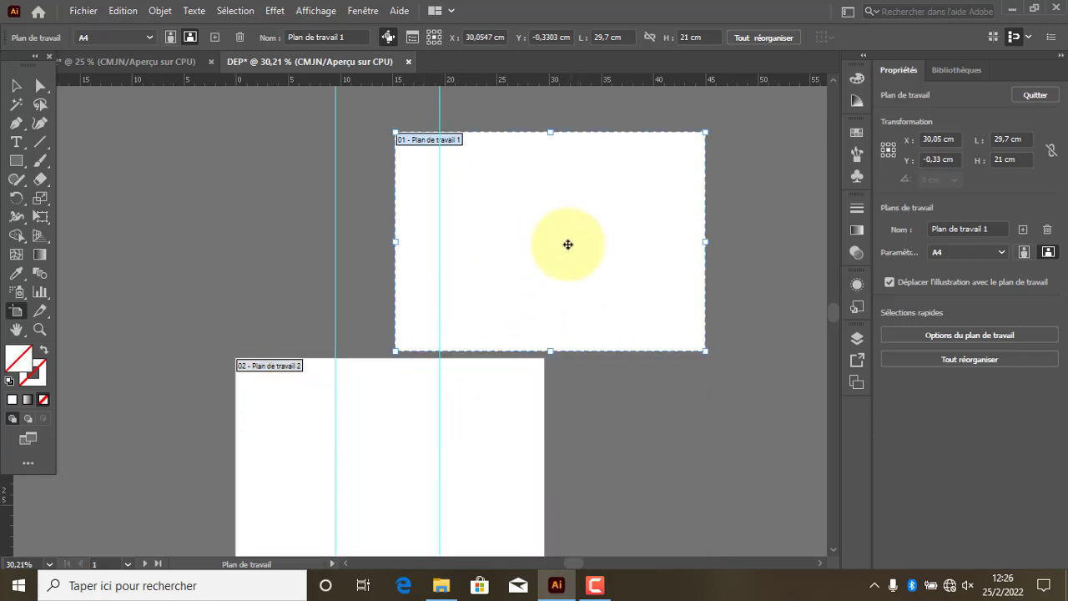
drag(567, 243, 411, 226)
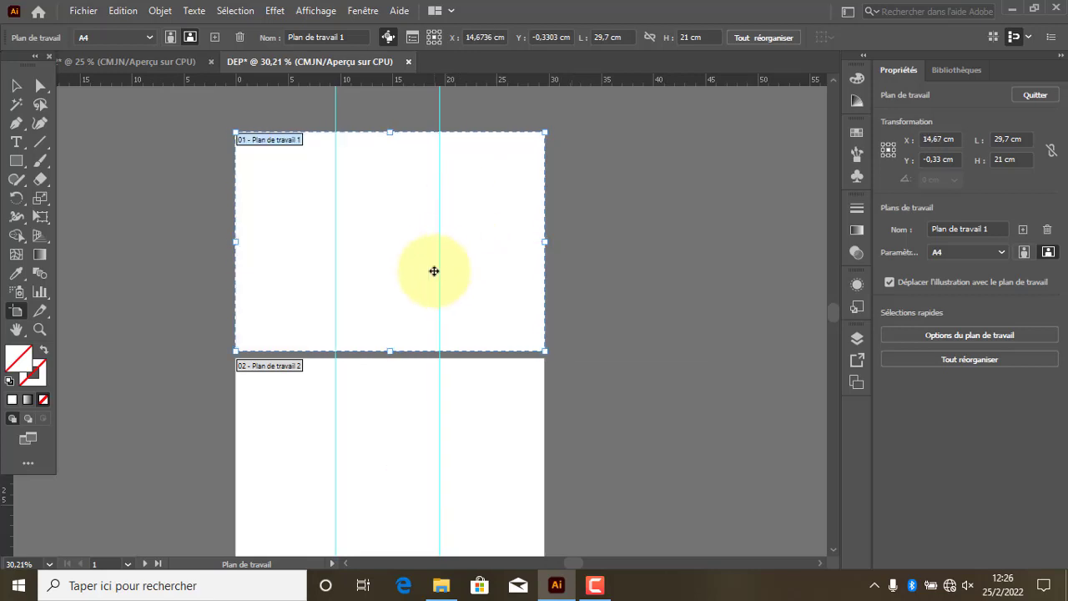
click(16, 85)
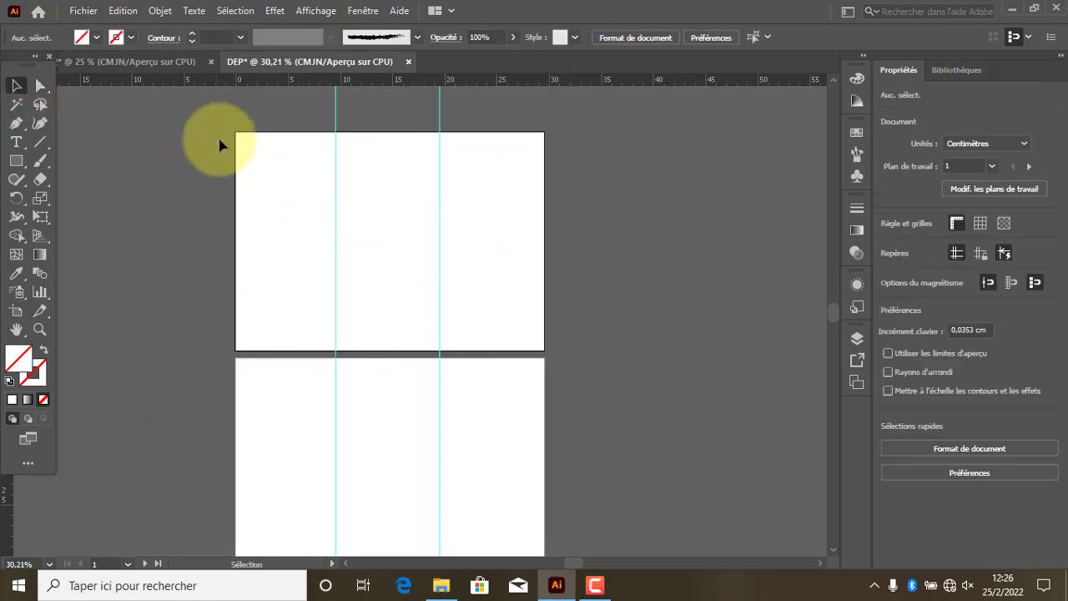
Step: Draw a closed four-point Pen shape on the first artboard, sloping from high on its left edge to near its lower-right corner
alt+scroll(280, 130, up, 2)
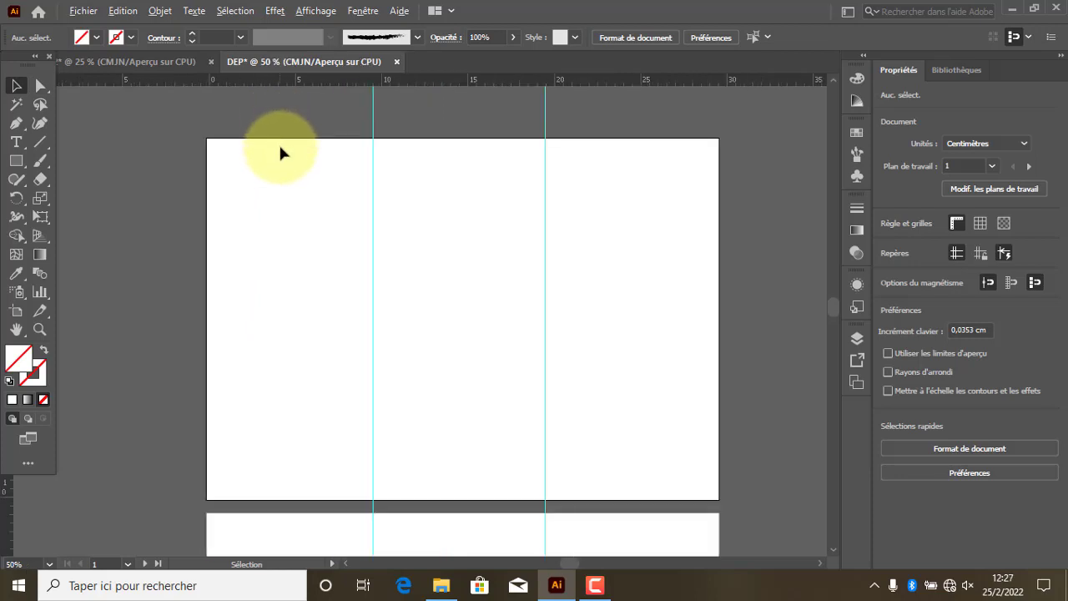
click(16, 163)
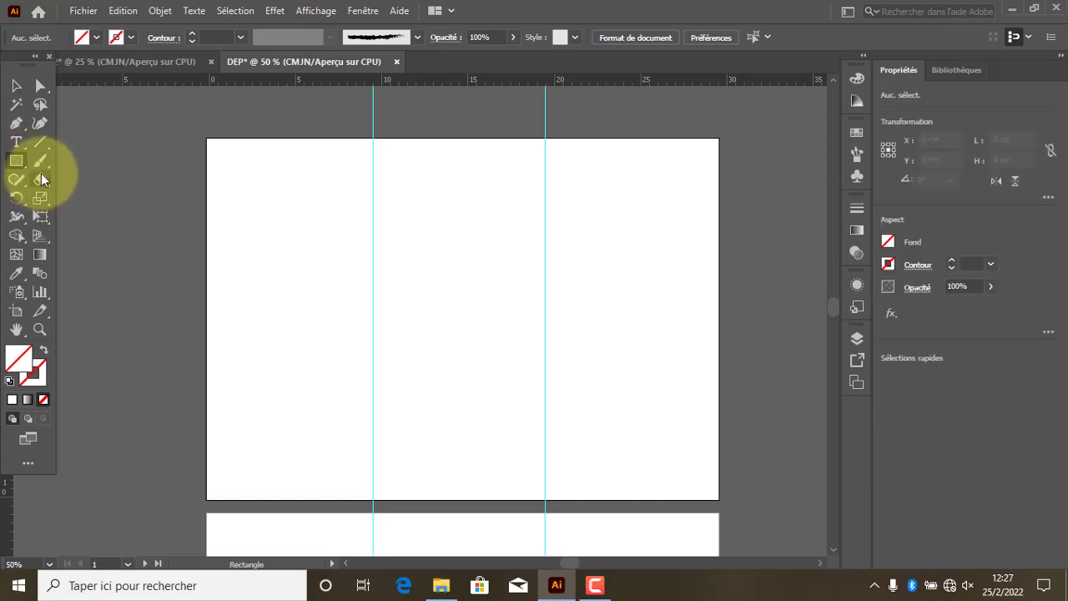
click(19, 124)
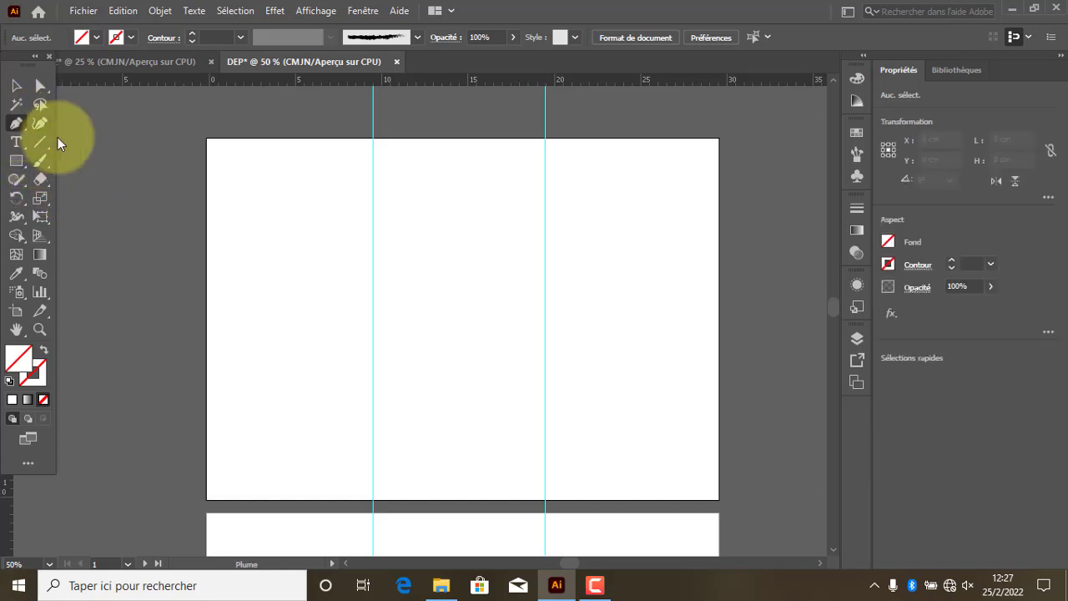
click(208, 175)
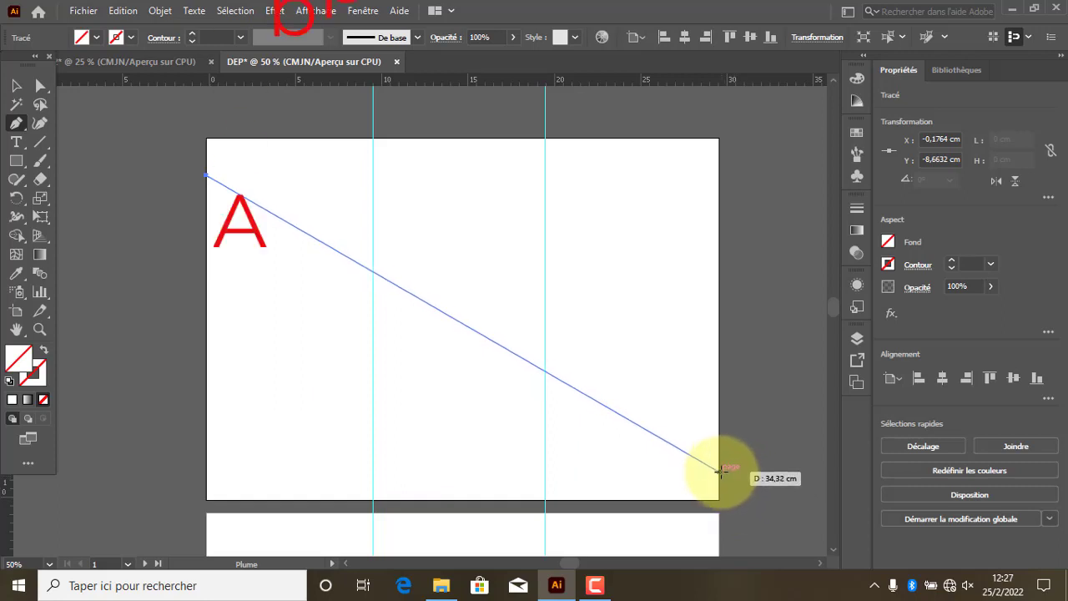
click(722, 474)
click(718, 499)
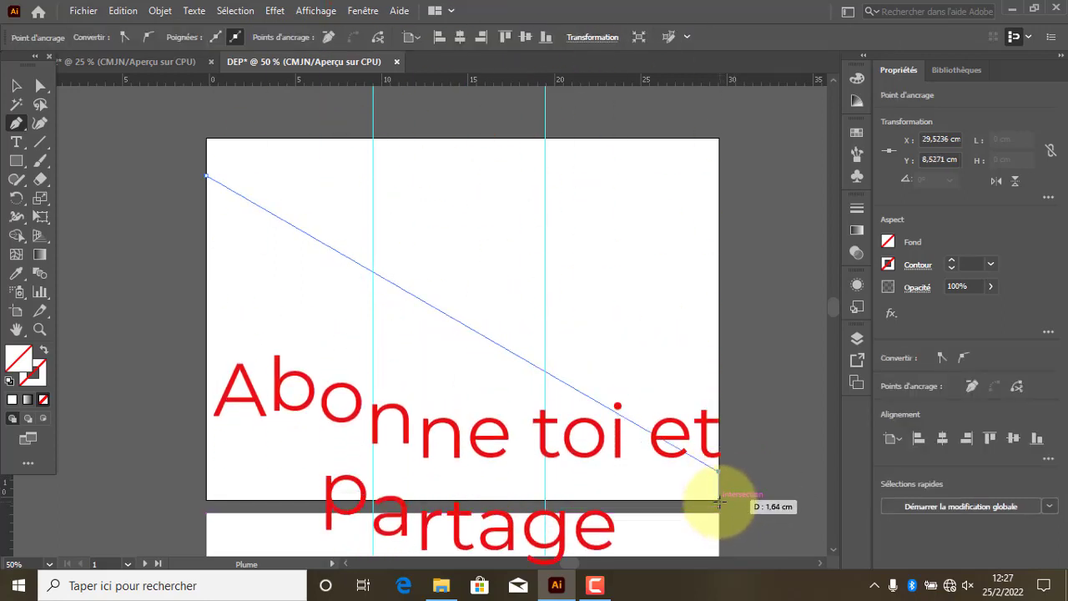
click(206, 499)
click(207, 175)
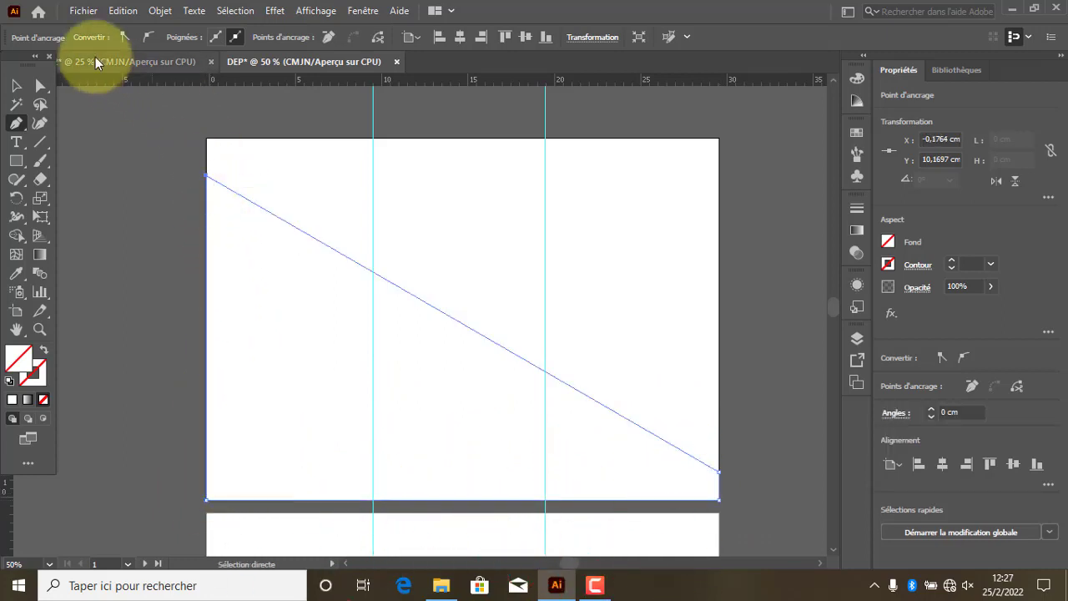
Step: Fill the sloping shape with a brown swatch lighter than C=50 M=70 J=80 N=70 and deselect it
click(888, 242)
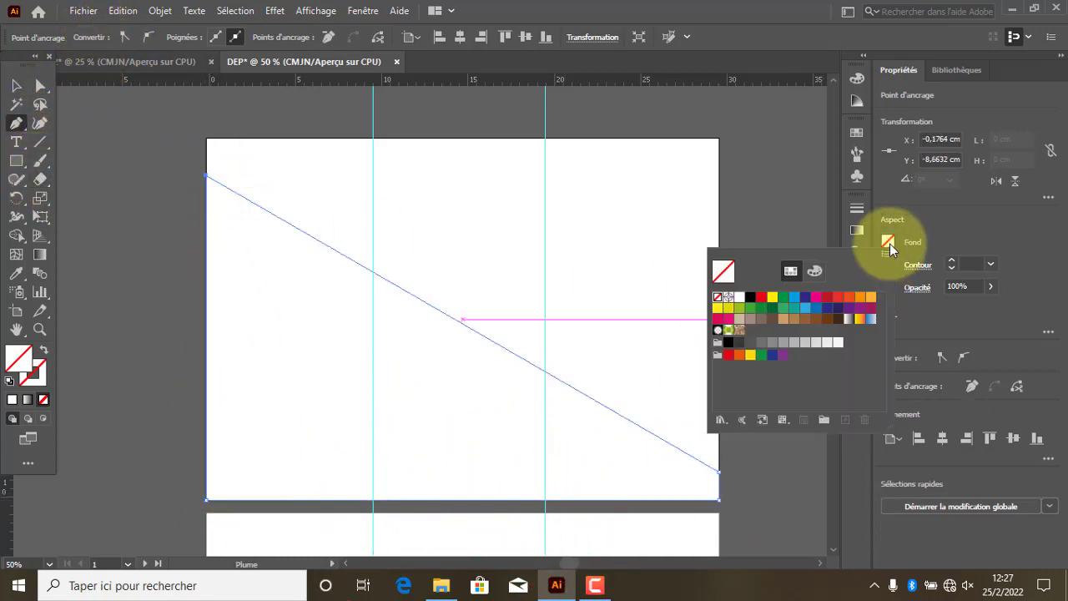
click(837, 326)
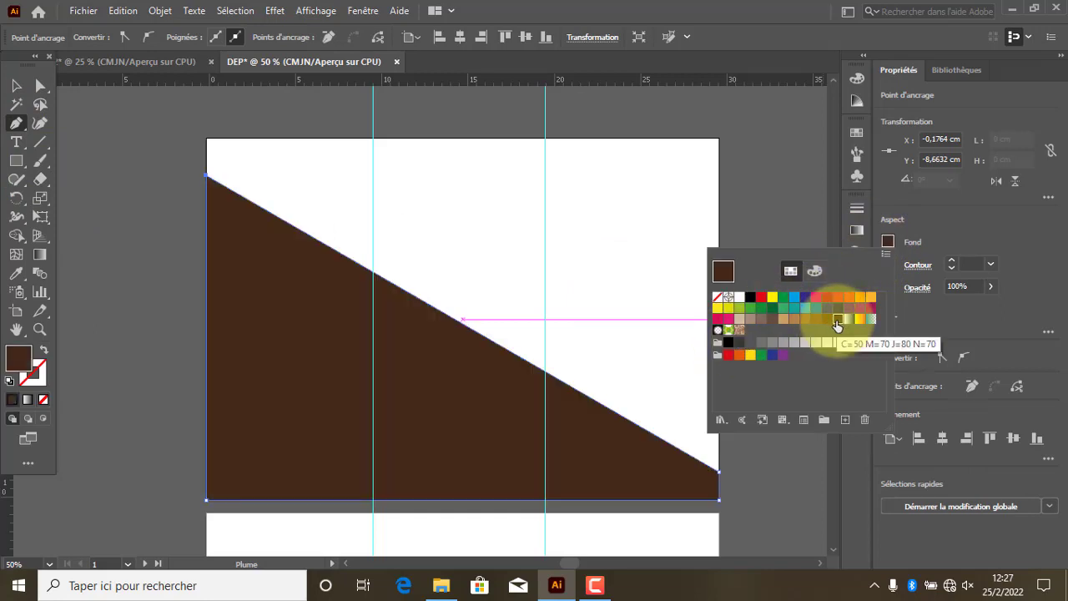
click(825, 319)
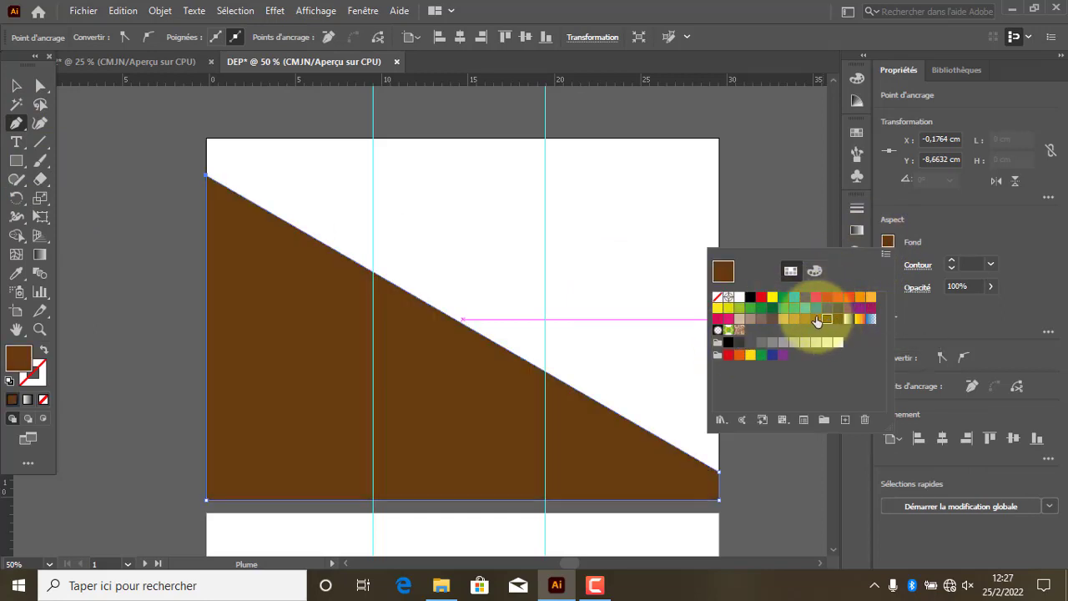
click(16, 83)
click(17, 83)
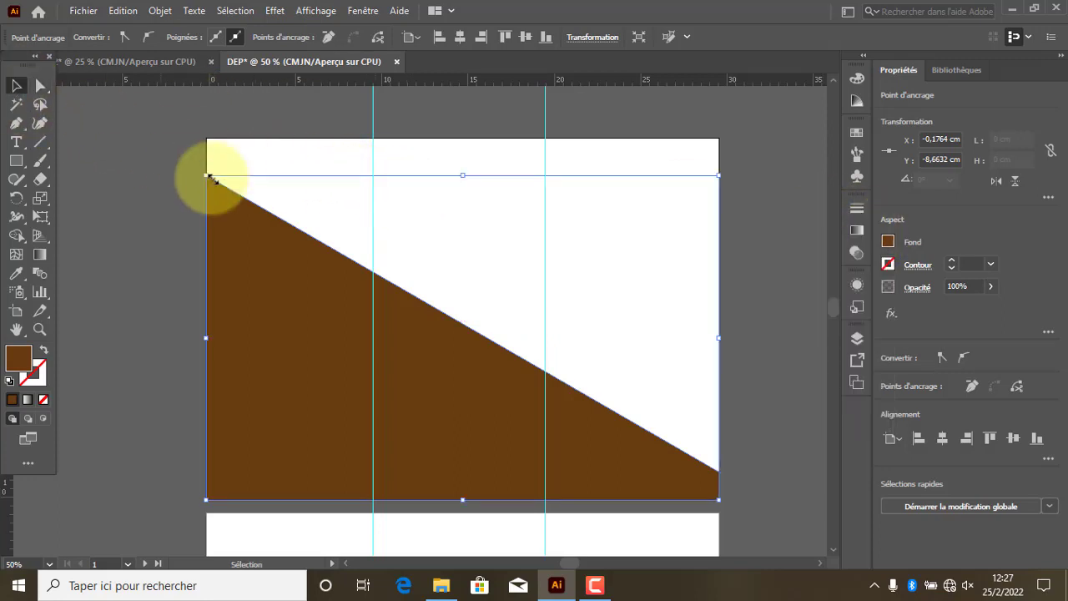
click(174, 123)
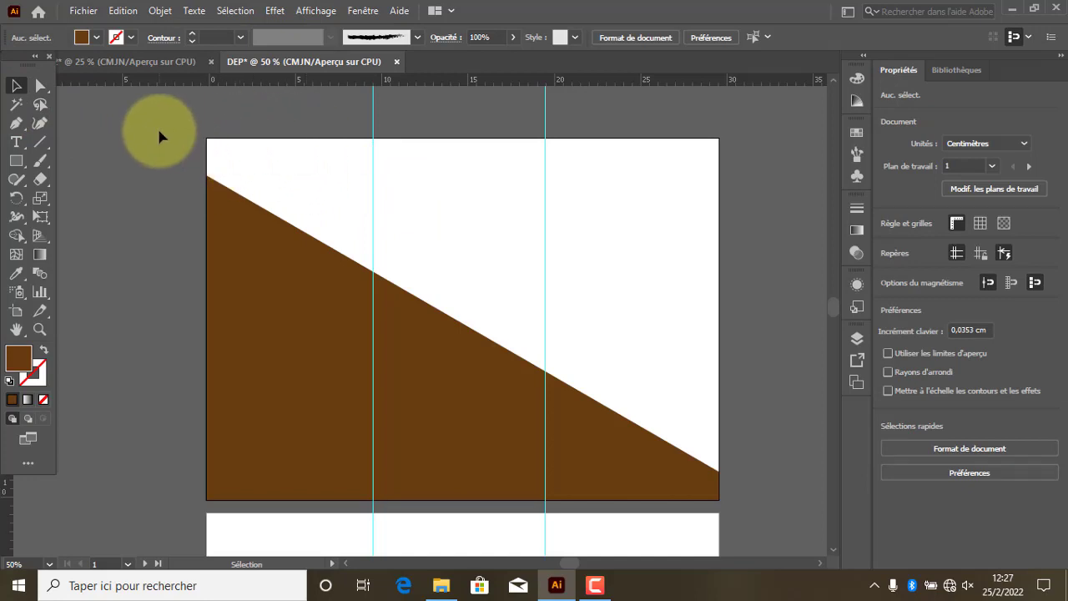
Step: Draw a closed Pen triangle about 10 cm wide and 5.7 cm high in the first artboard's upper-left corner
click(17, 124)
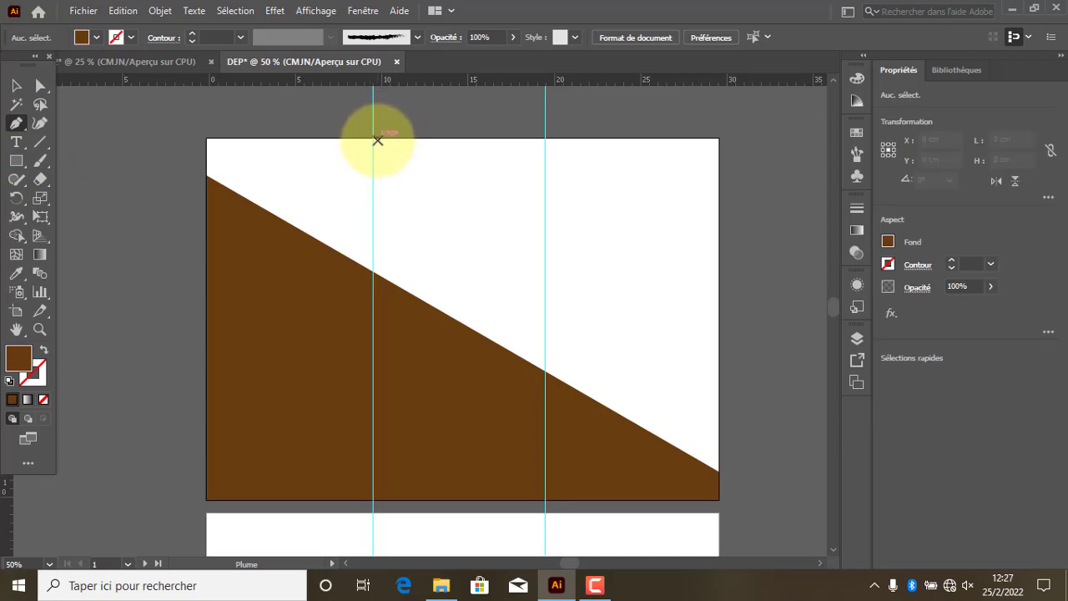
click(378, 138)
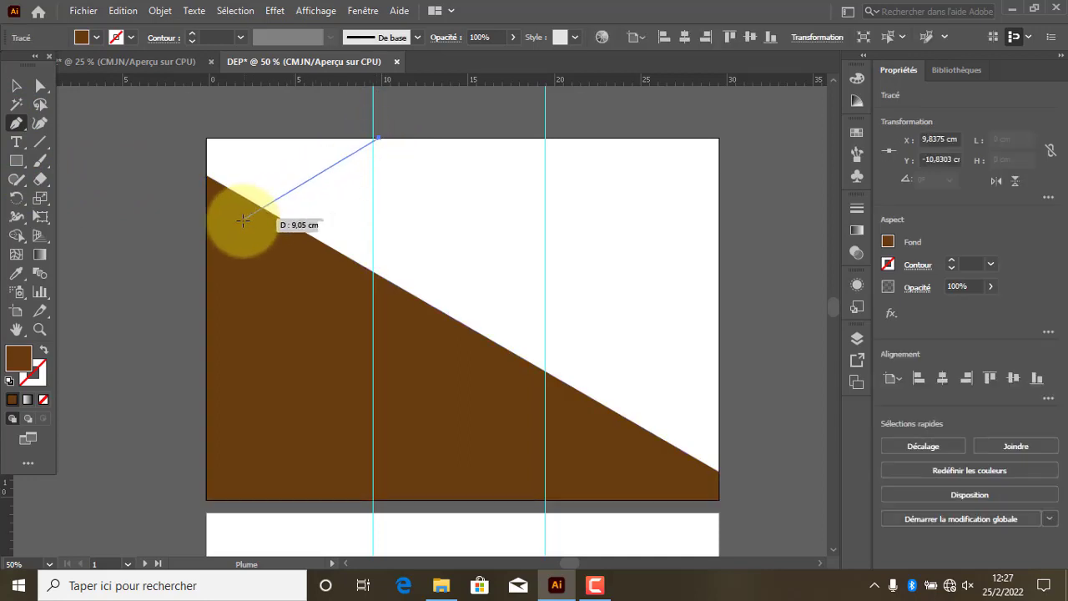
click(207, 234)
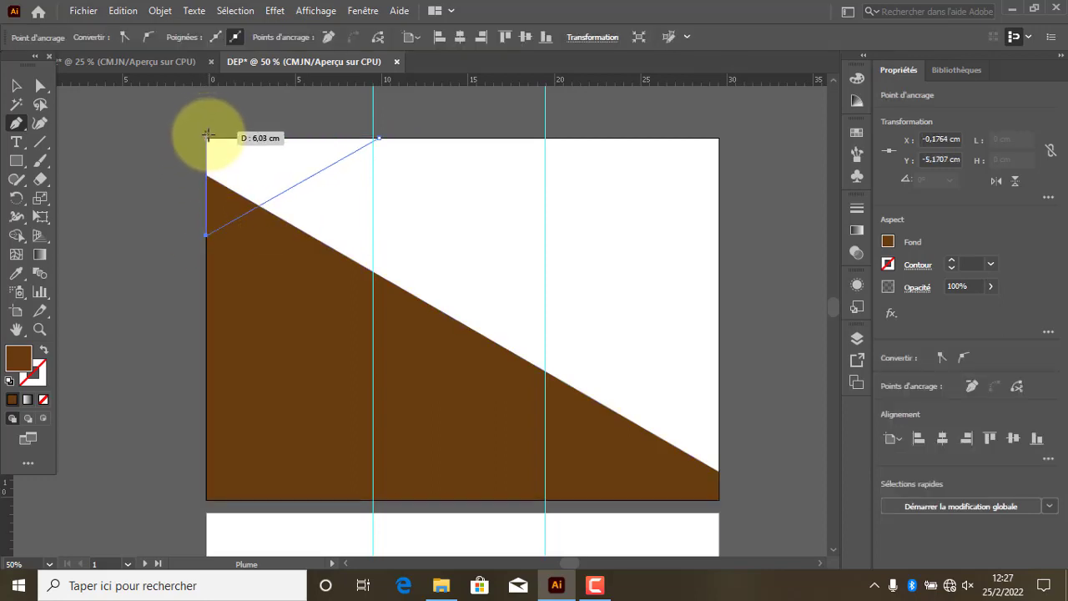
click(207, 138)
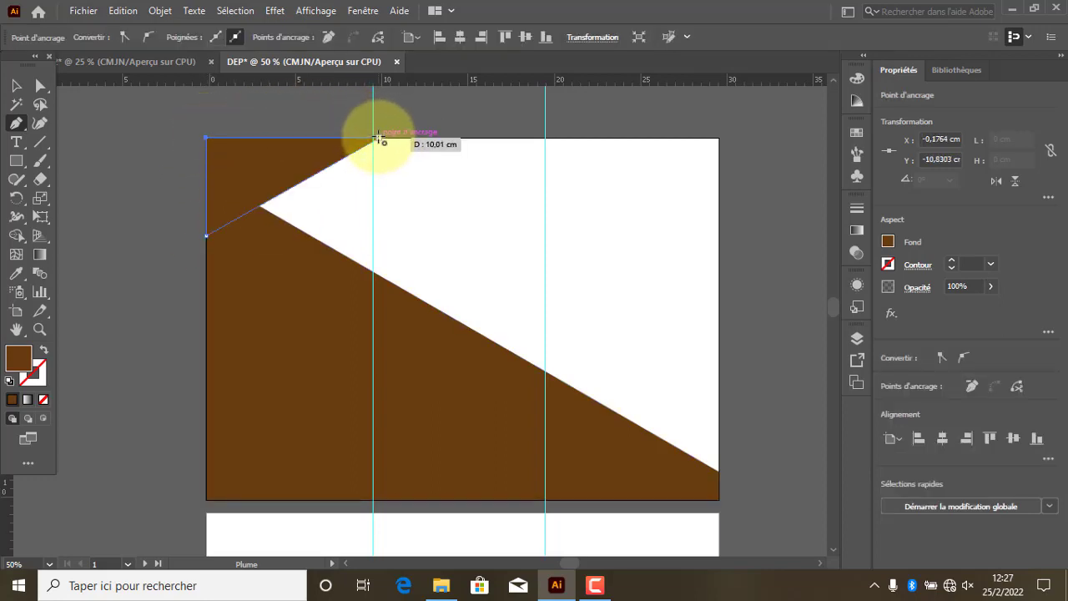
click(378, 139)
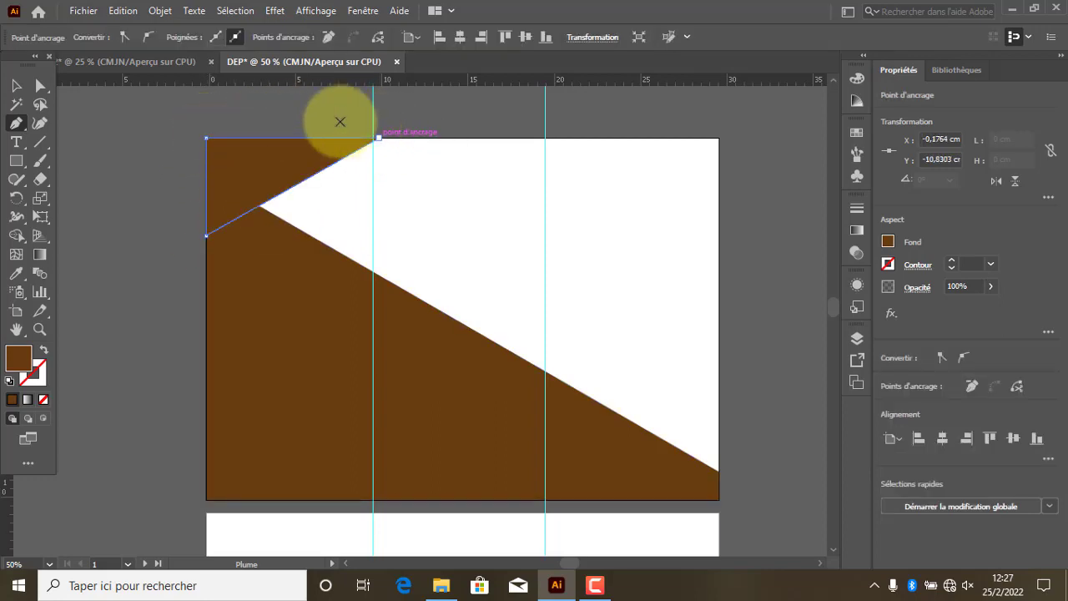
Step: Try several orange and yellow swatches as the fill of the corner triangle
click(887, 241)
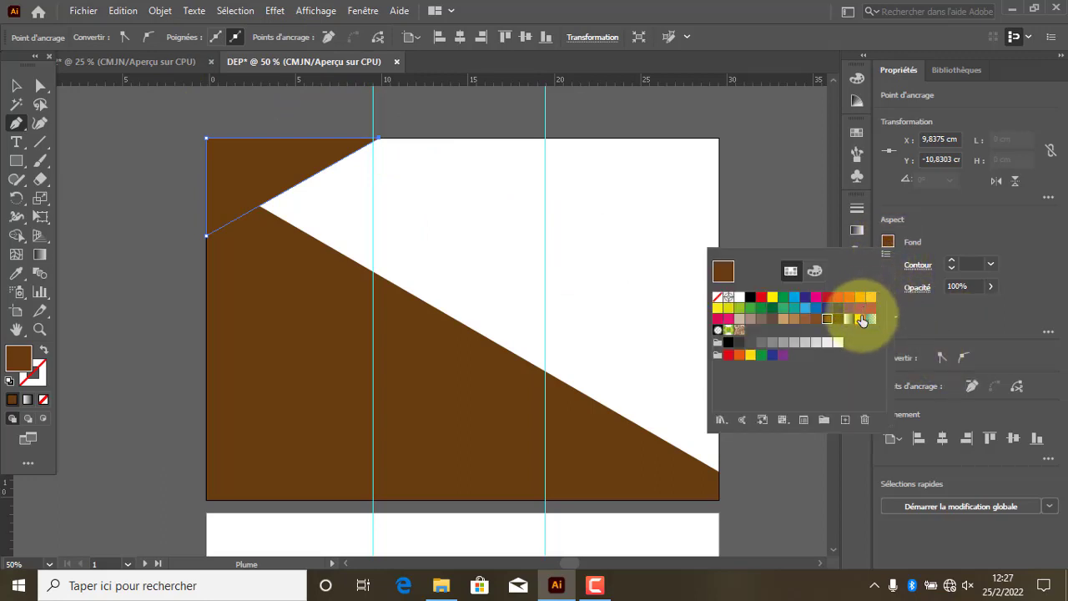
click(871, 300)
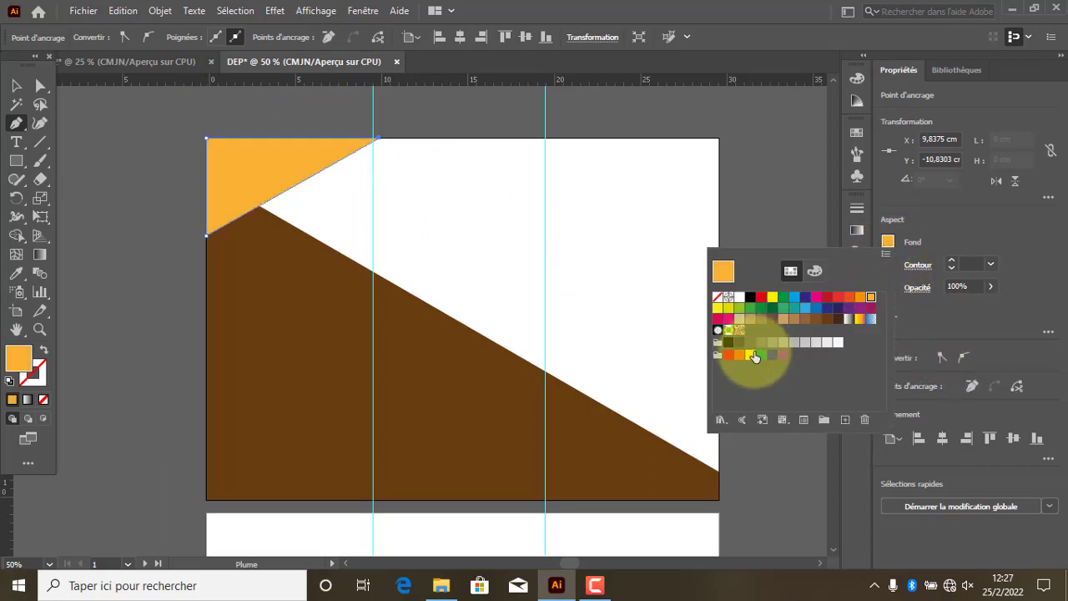
click(750, 356)
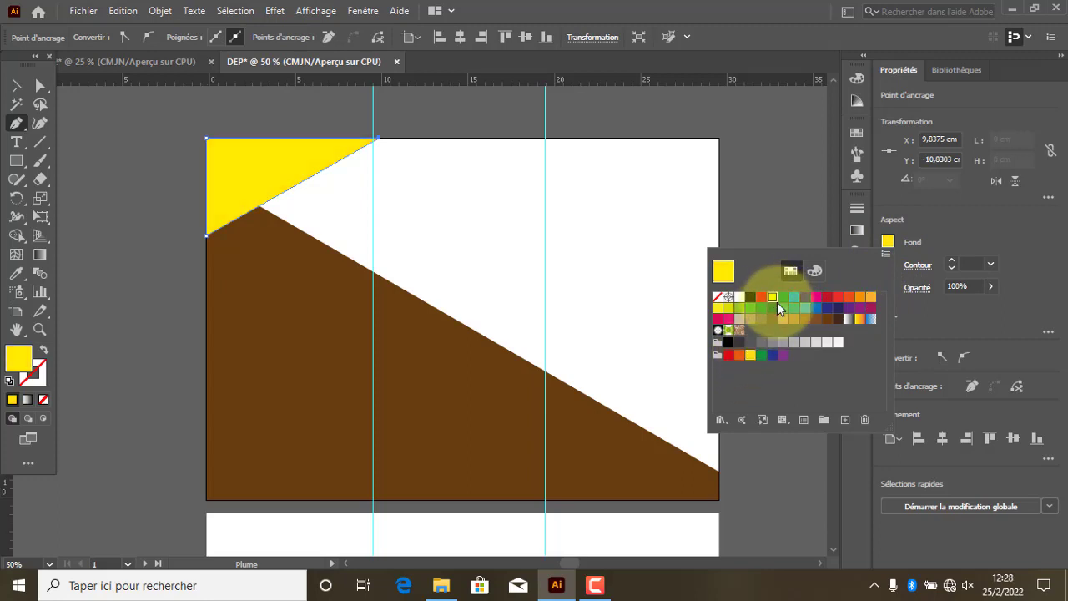
click(862, 298)
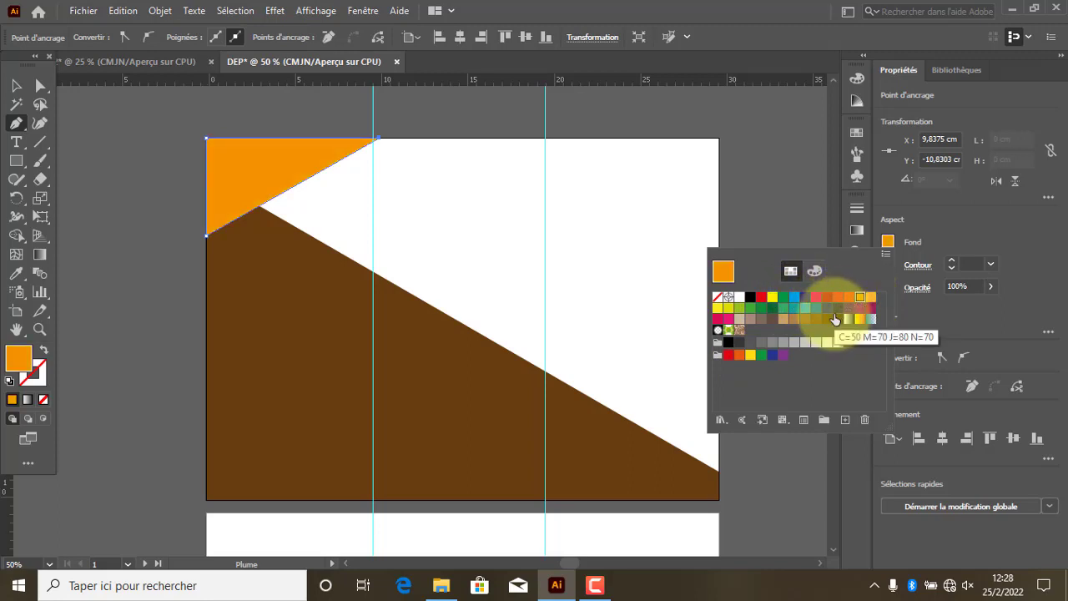
click(750, 354)
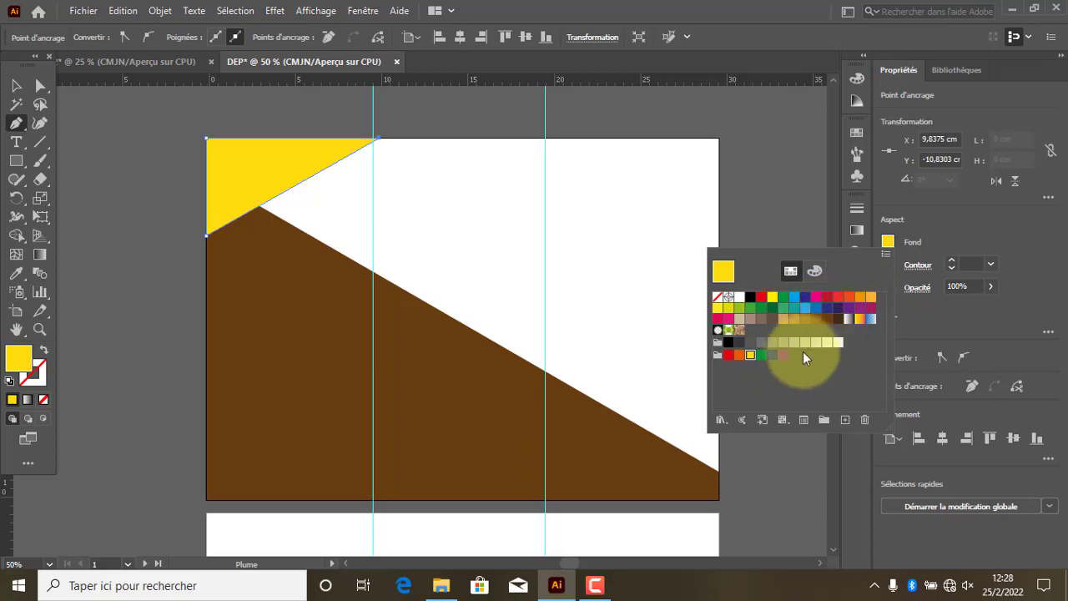
click(889, 240)
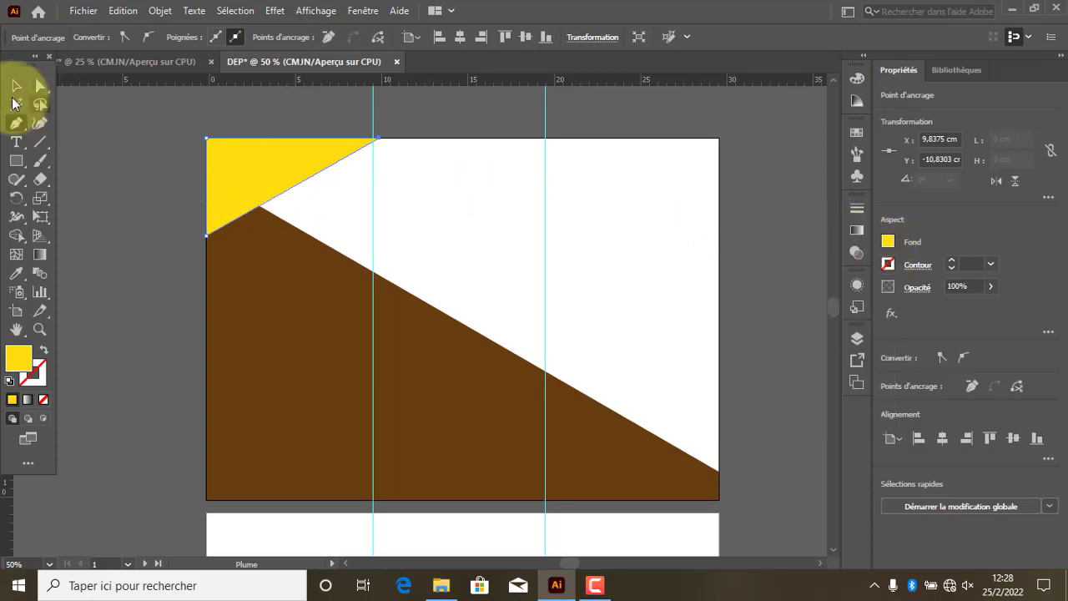
Step: Set the corner triangle's fill to the custom yellow-orange colour FFBC00
click(15, 86)
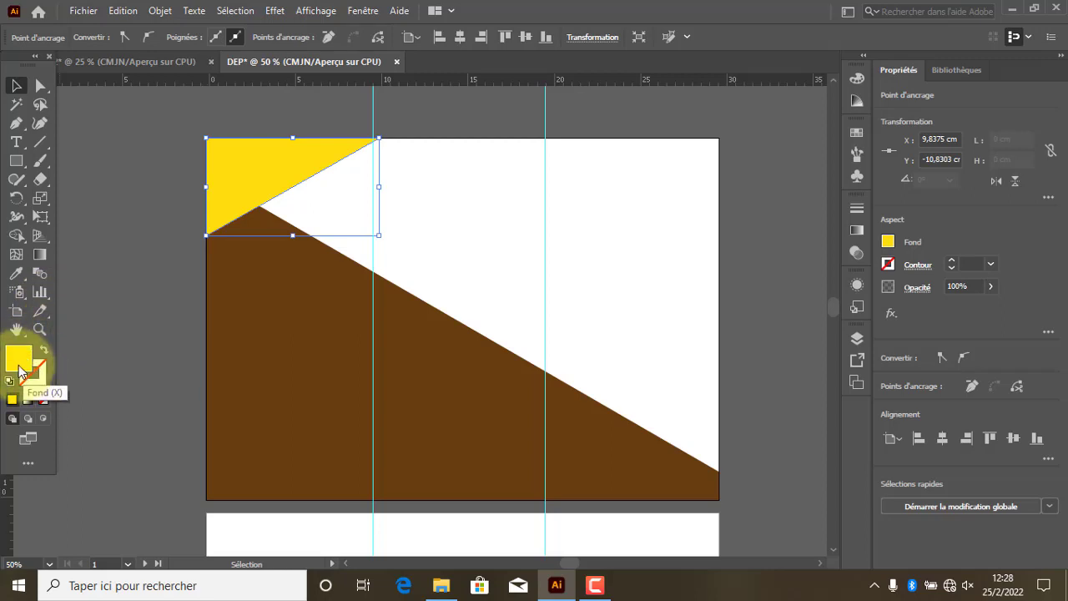
double_click(19, 368)
click(708, 386)
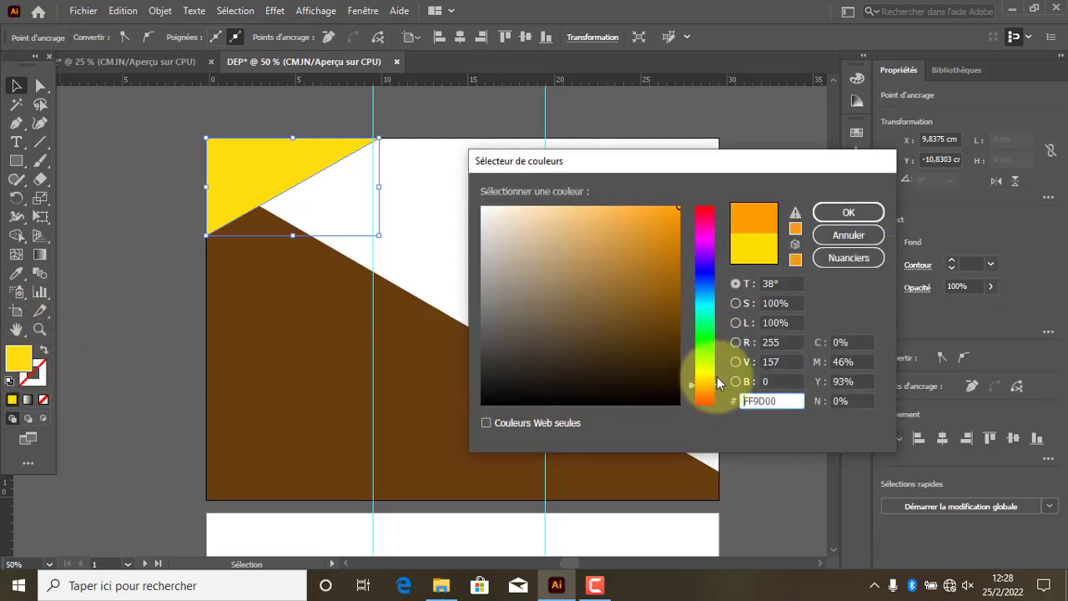
mouse_move(716, 377)
mouse_down()
mouse_move(708, 360)
mouse_move(717, 385)
mouse_move(717, 358)
mouse_move(716, 380)
mouse_move(715, 366)
mouse_move(705, 379)
mouse_up()
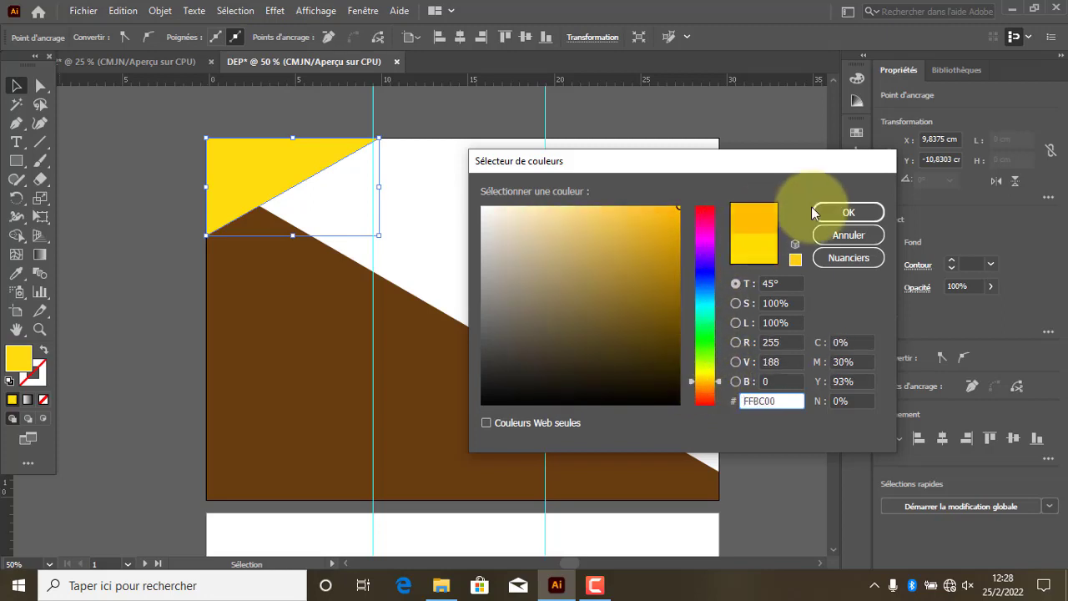
click(838, 212)
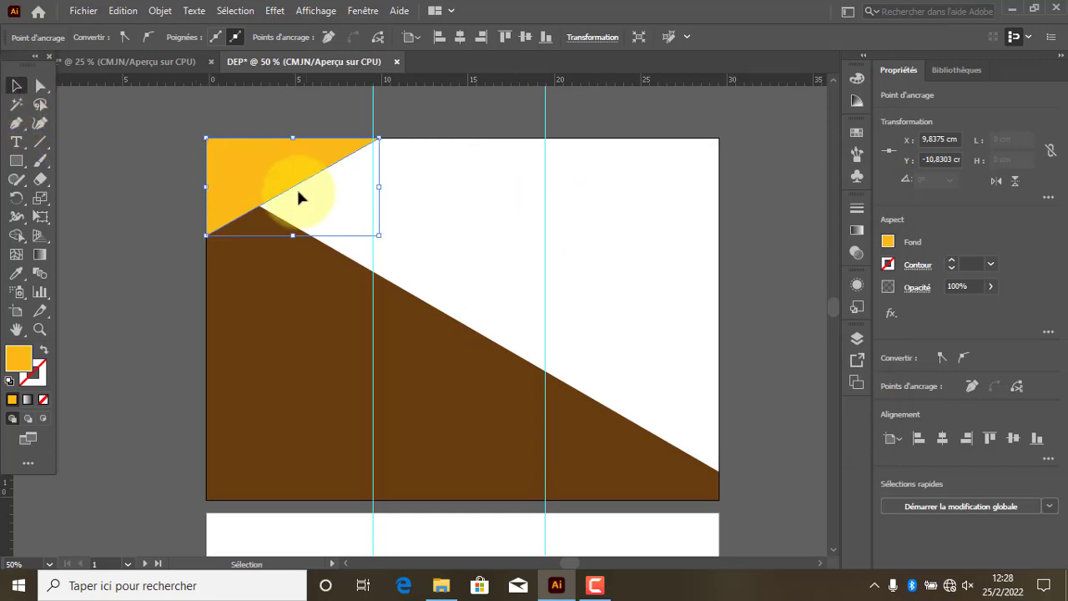
Step: Send the yellow-orange corner triangle to the back, behind the brown shape, and deselect it
right_click(279, 168)
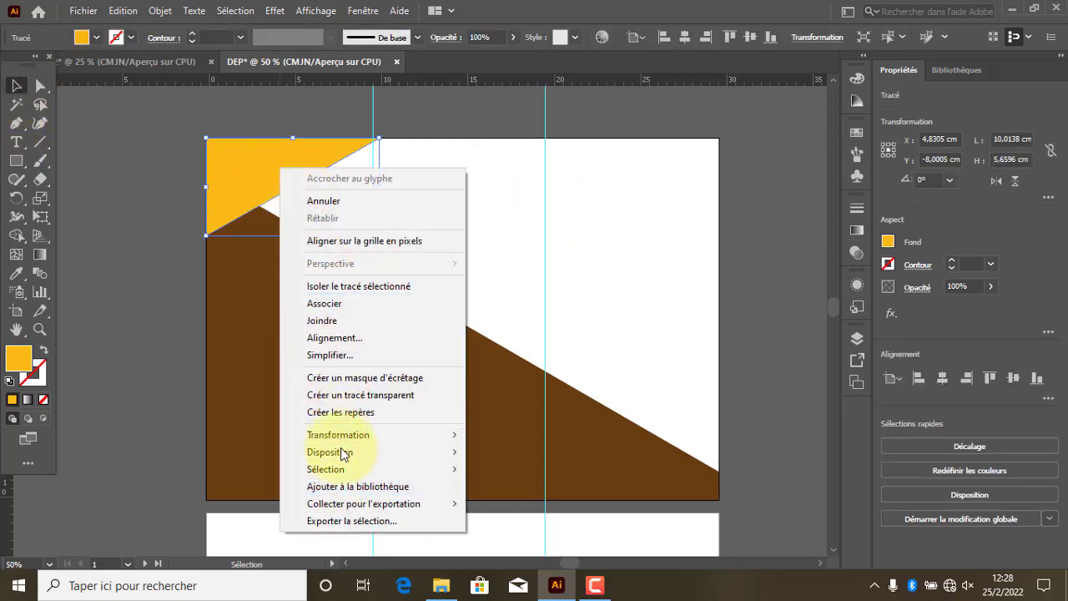
mouse_move(344, 458)
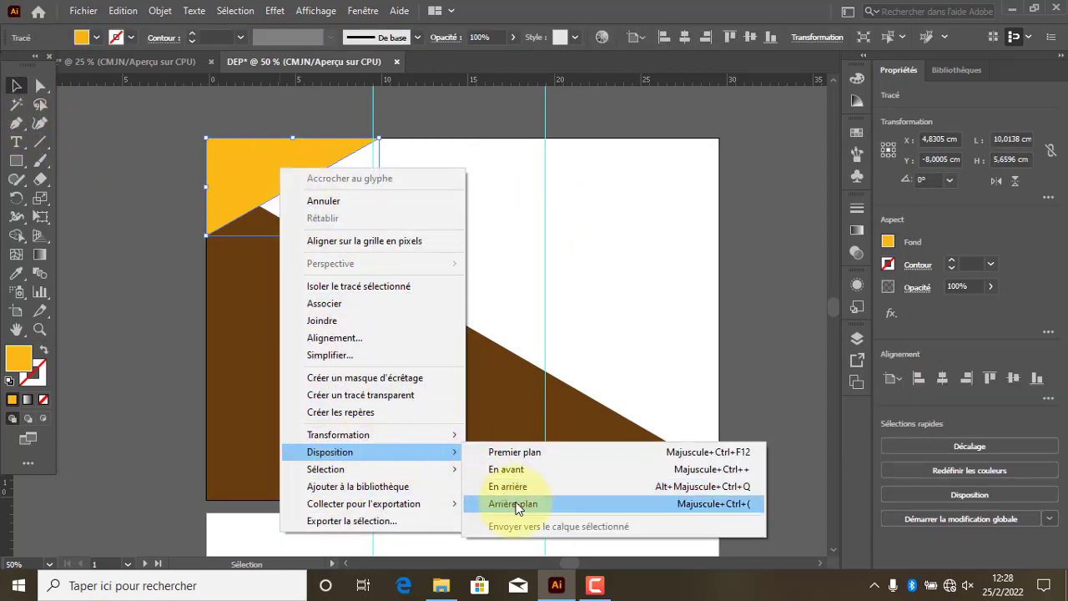
click(516, 505)
click(459, 160)
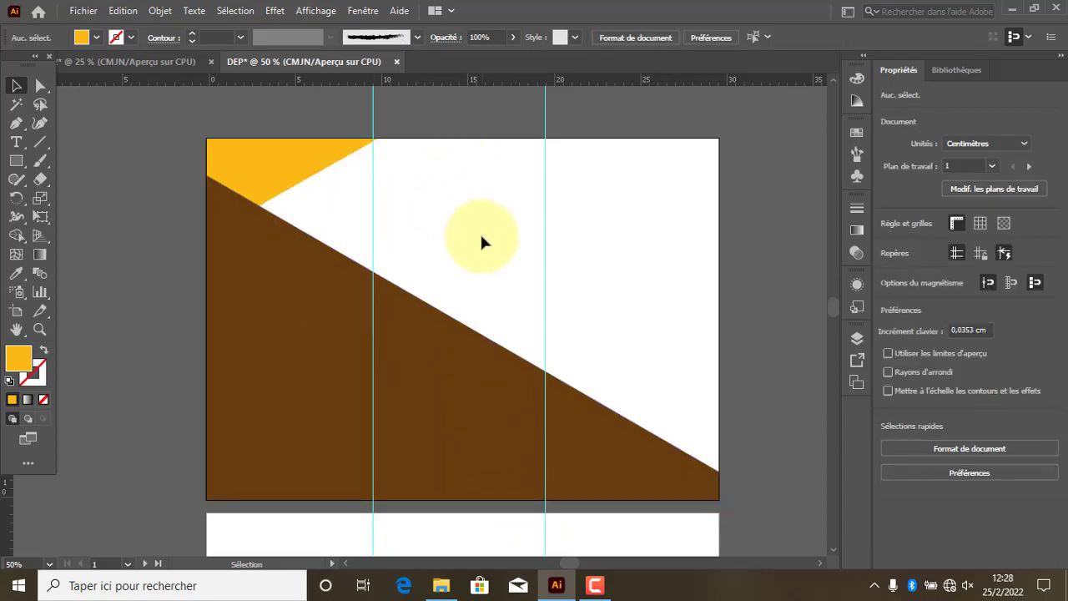
Step: Draw a closed Pen triangle with one side along the first artboard's right edge and its tip inside the brown shape at about X 16,79 cm
click(15, 124)
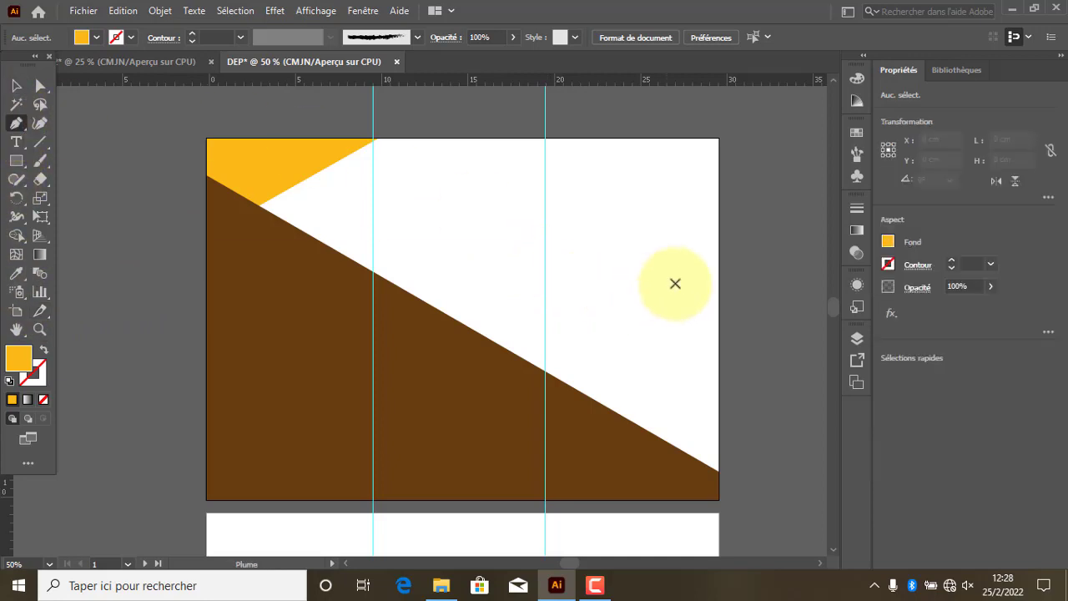
click(717, 166)
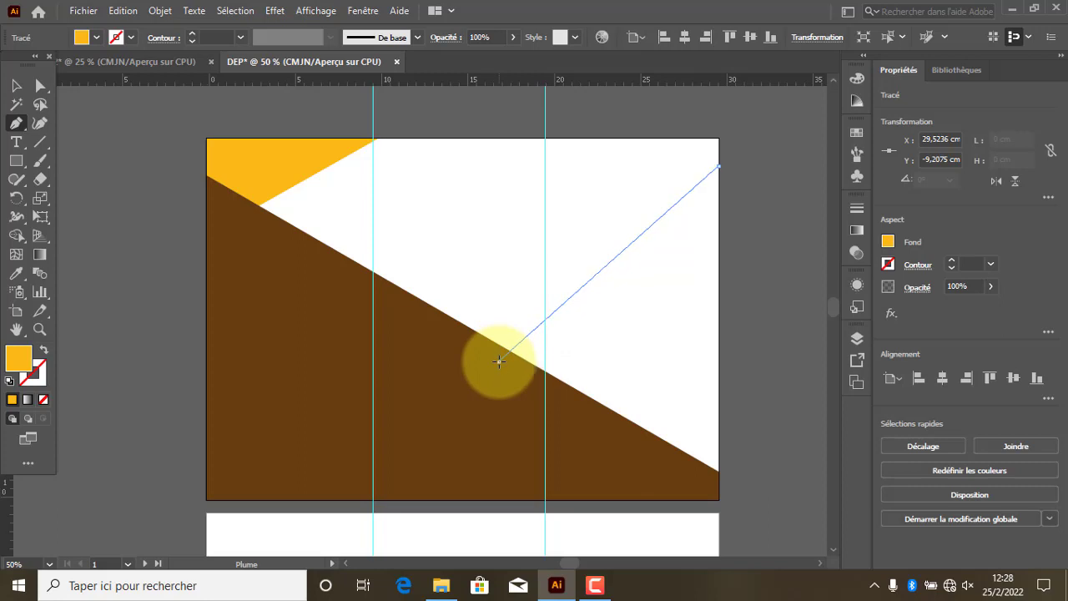
click(498, 361)
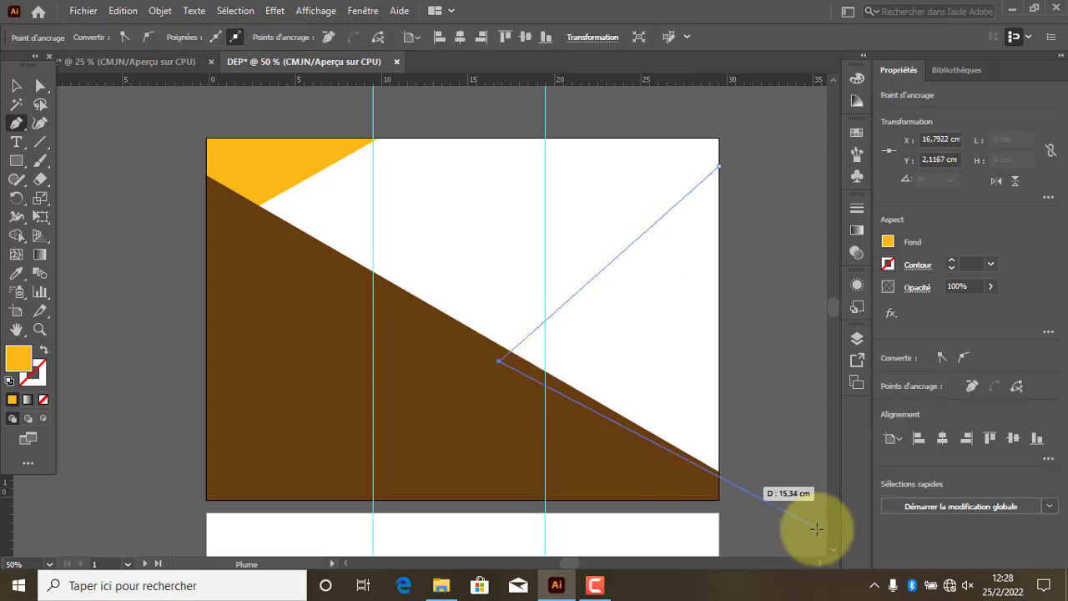
click(719, 480)
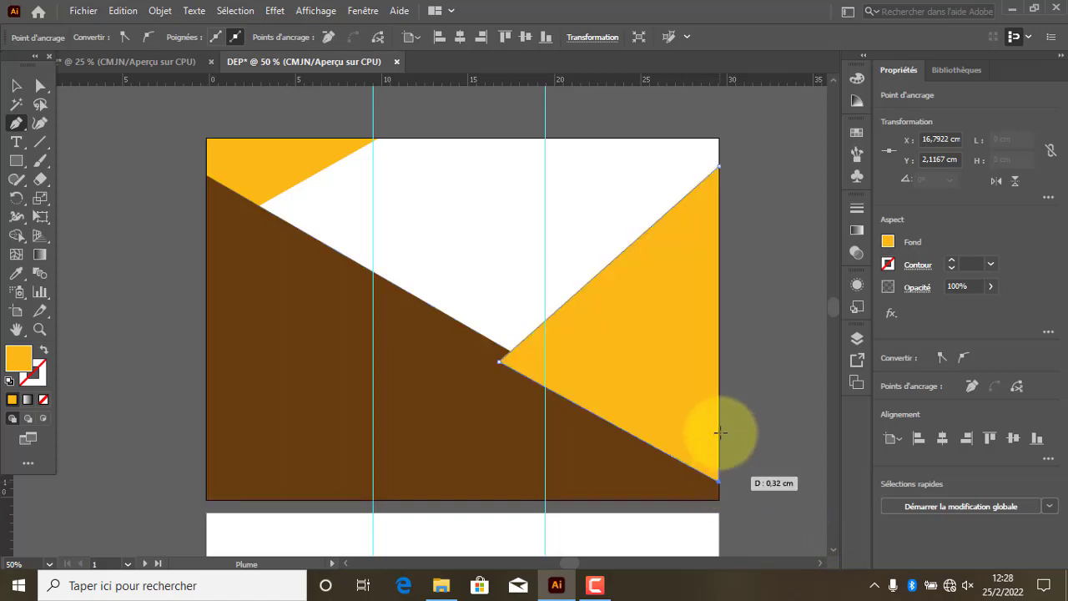
click(716, 164)
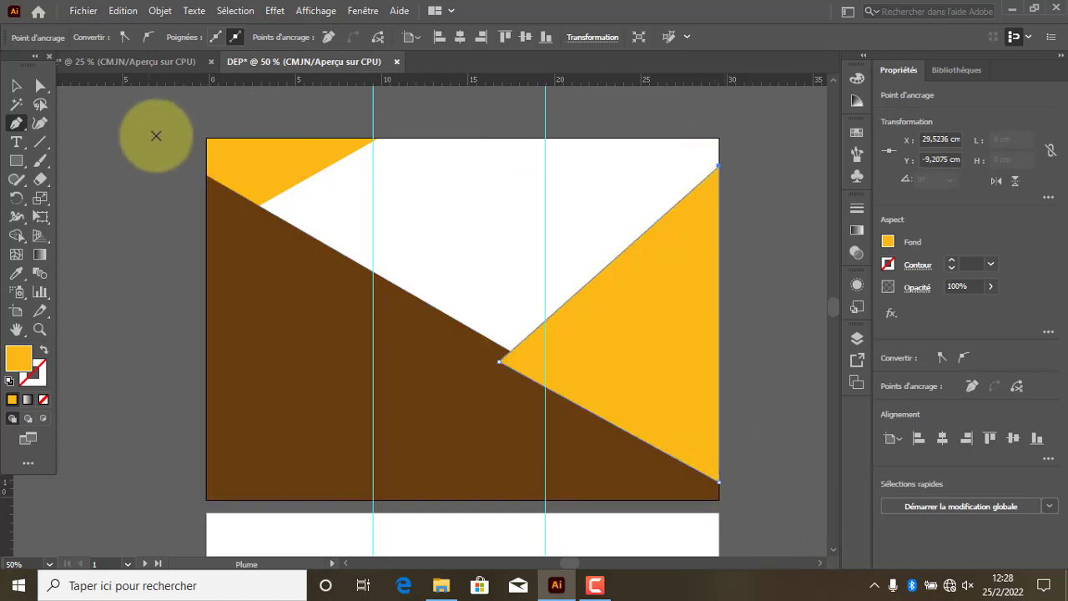
Step: Send the large right-hand triangle to the back, behind the brown shape, and deselect it
click(17, 85)
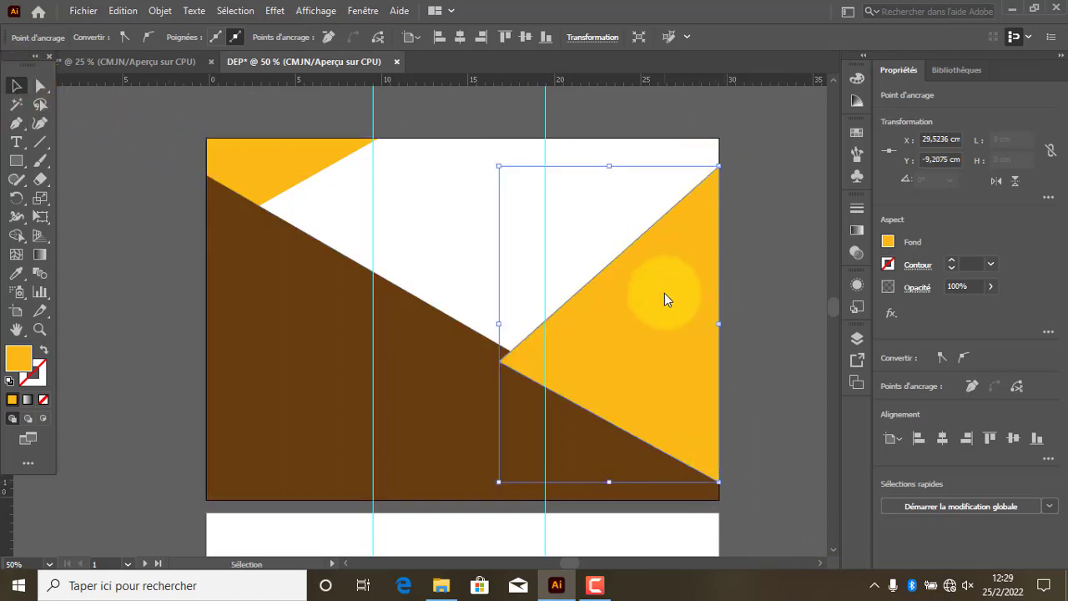
right_click(664, 295)
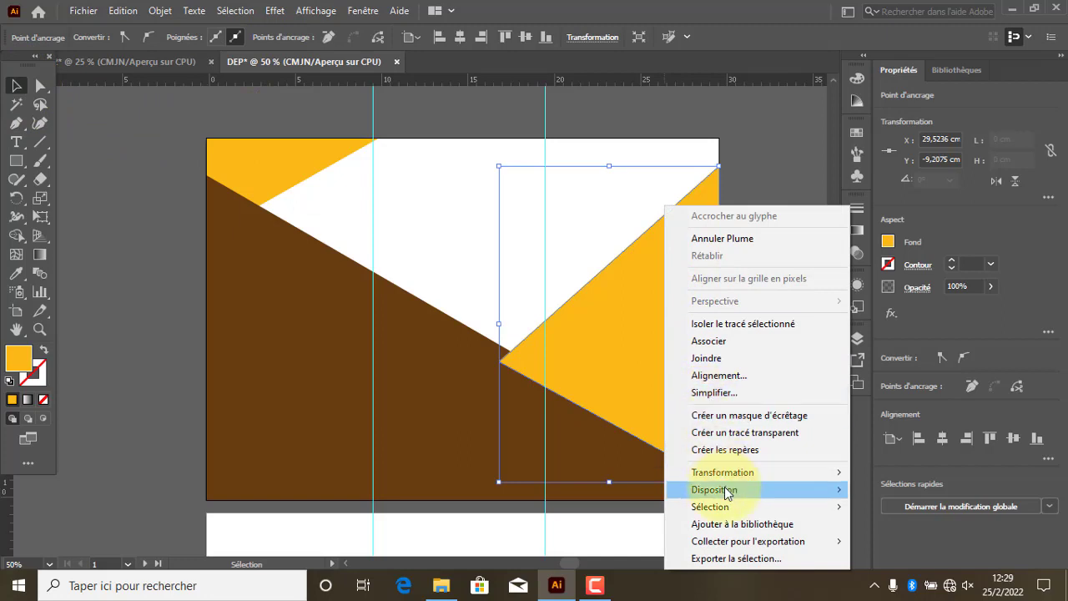
mouse_move(741, 489)
click(494, 542)
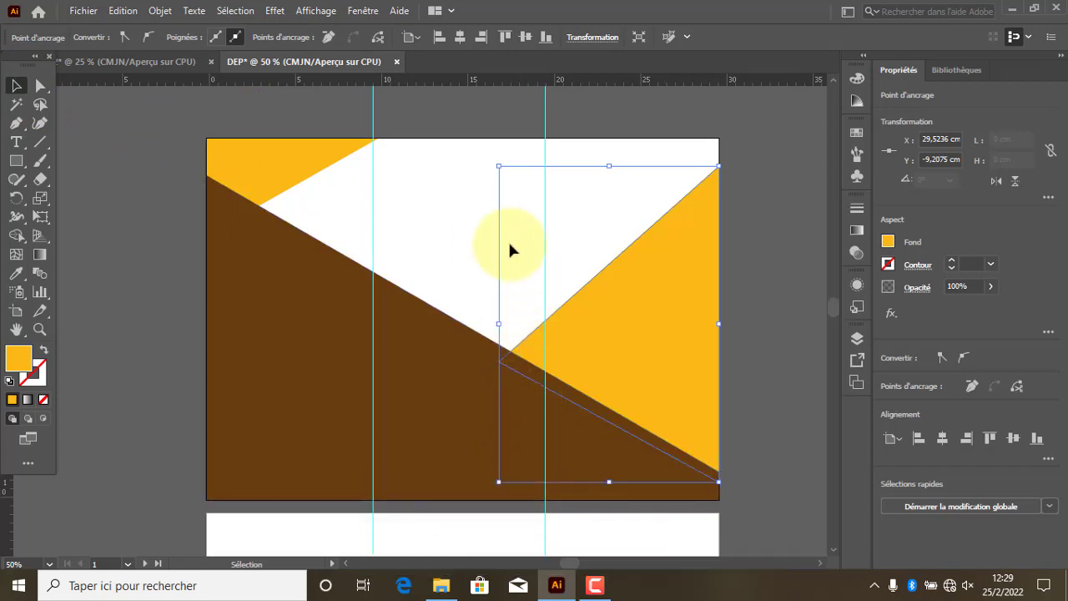
click(449, 202)
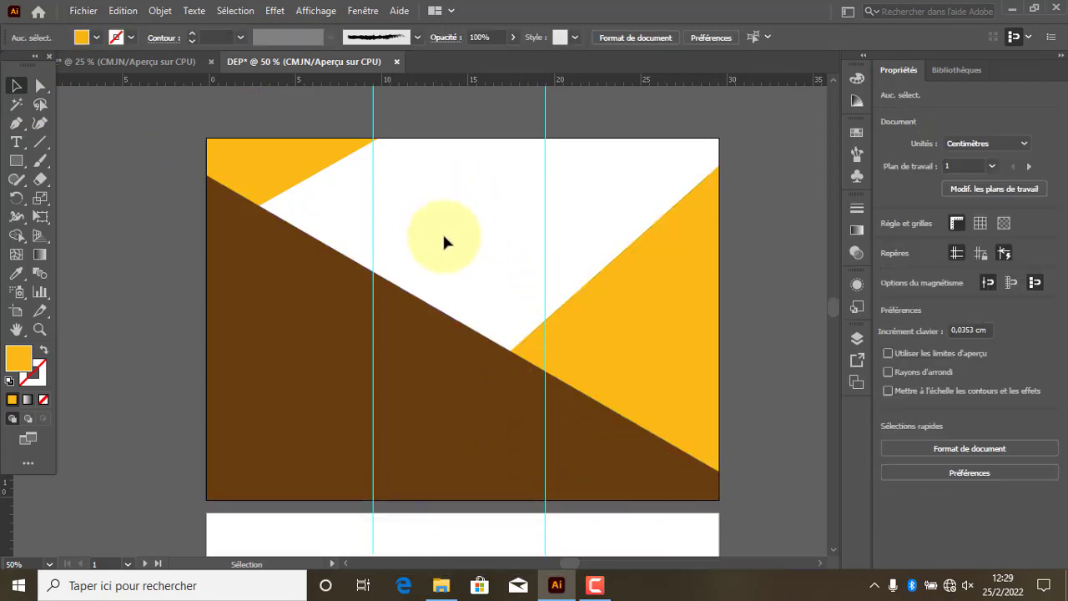
Step: Draw a hexagon about 6.03 by 5.22 cm in the middle panel's white area and move it to about X 14,15 cm, Y -6,60 cm
click(15, 167)
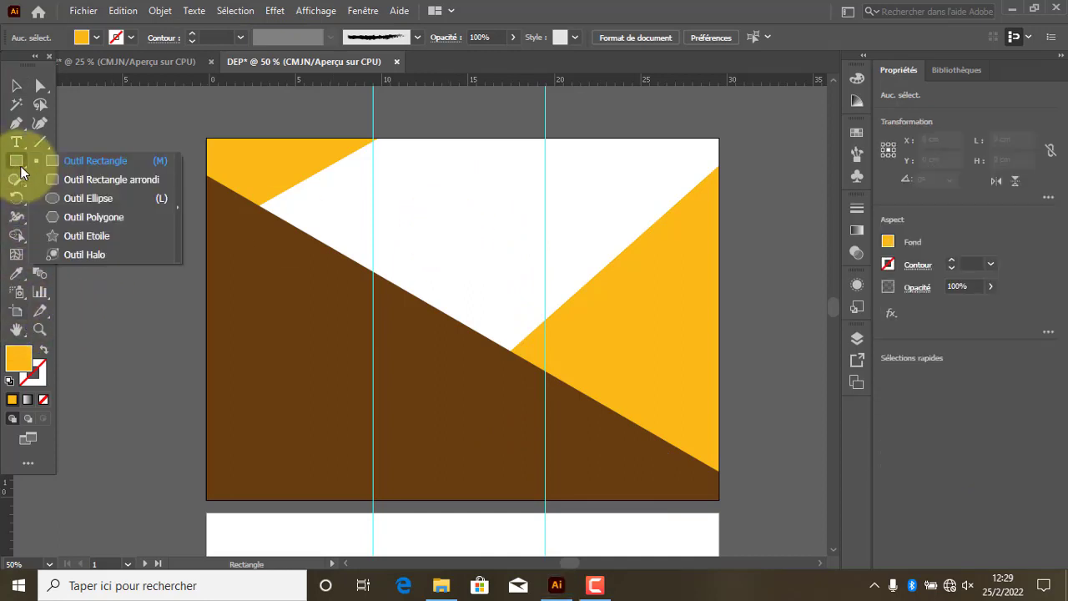
click(65, 217)
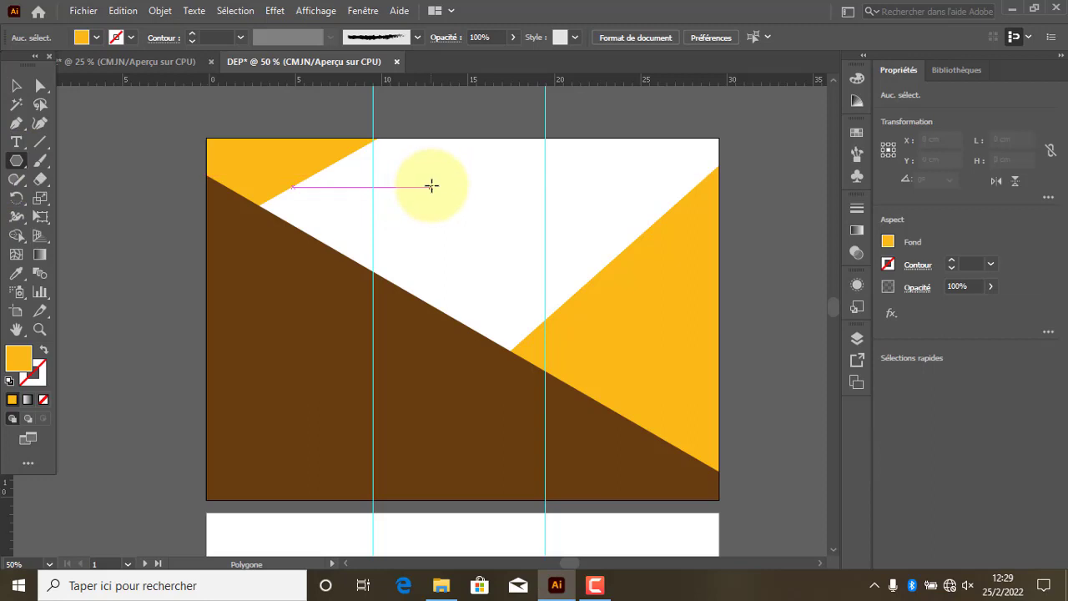
drag(432, 186, 485, 177)
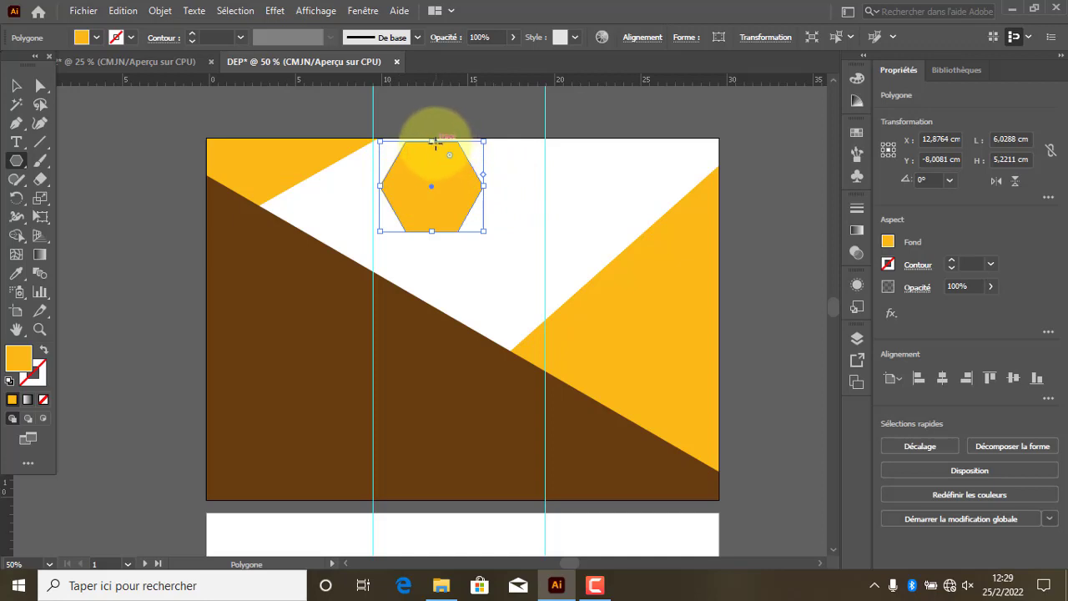
click(16, 86)
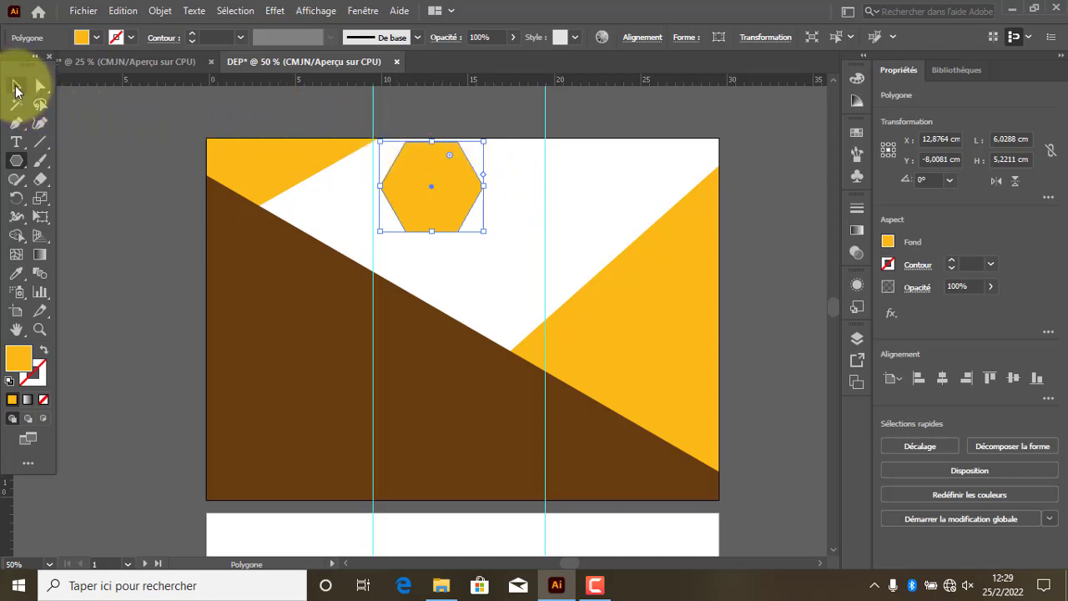
drag(459, 196, 480, 222)
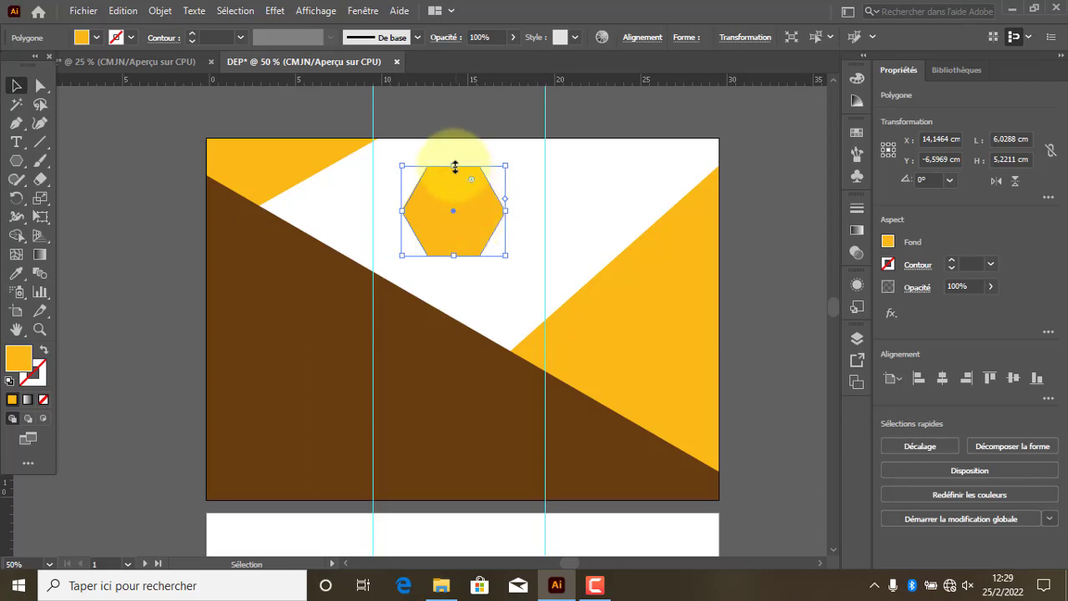
click(586, 185)
Step: Draw a closed, pointed-top hexagon about 6,28 by 7,05 cm with the Pen tool over the existing hexagon
click(16, 123)
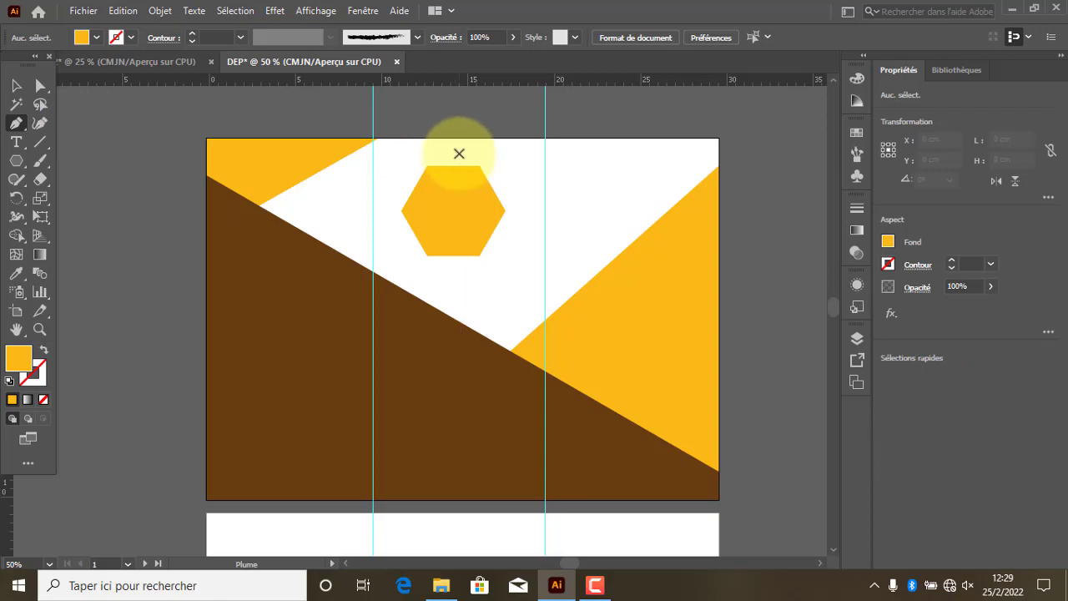
click(458, 153)
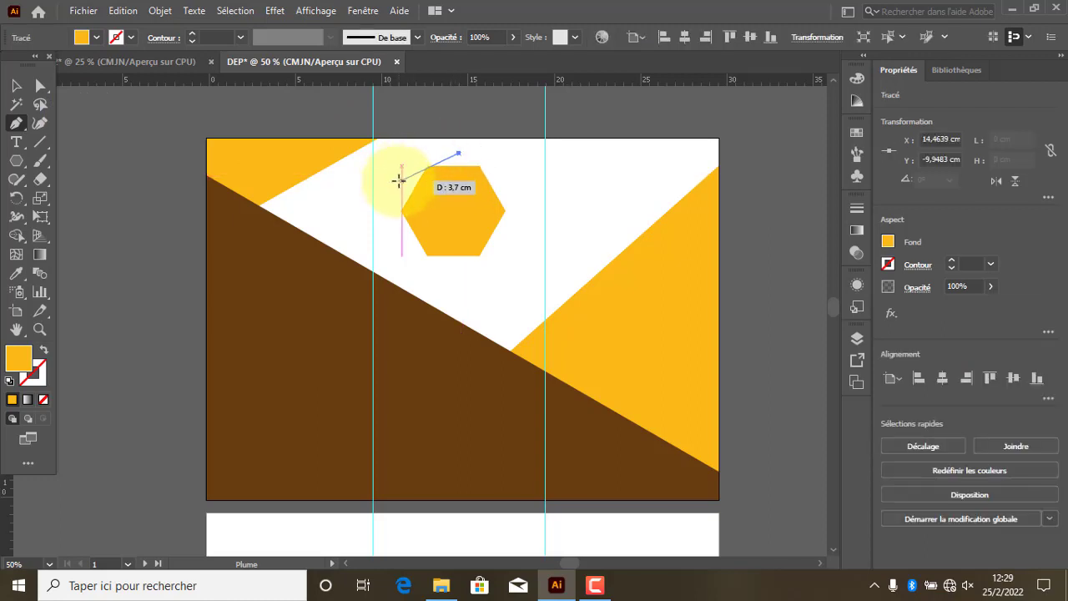
drag(400, 180, 401, 258)
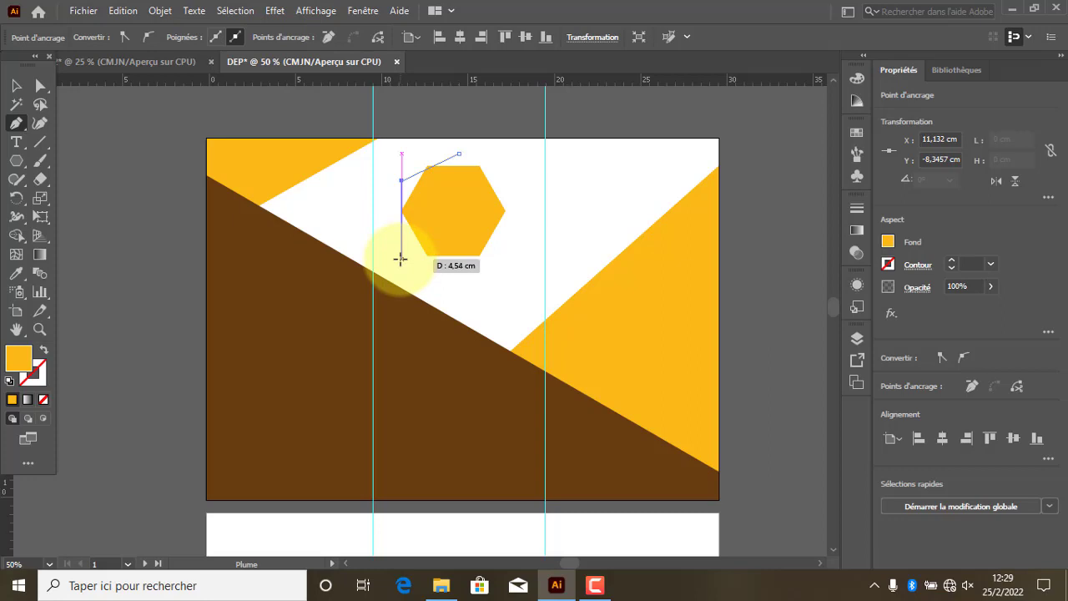
click(401, 256)
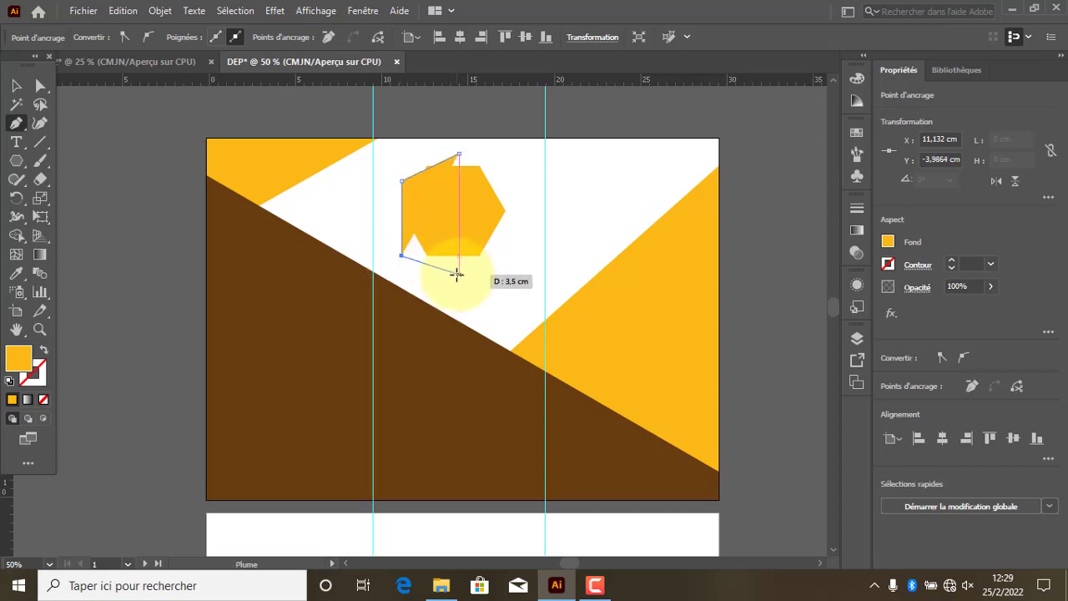
click(457, 274)
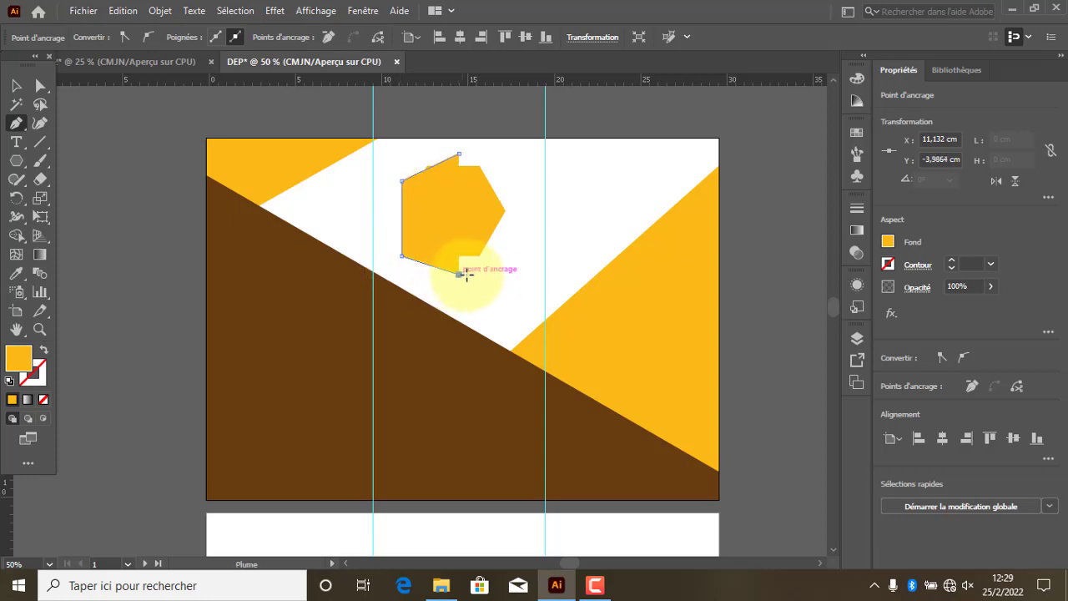
click(509, 254)
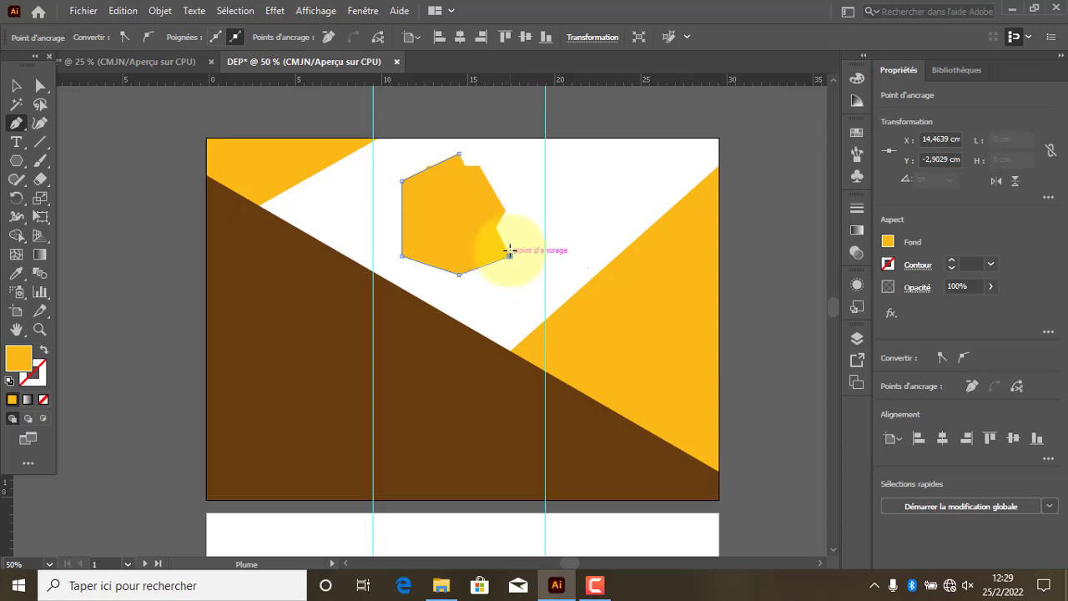
click(508, 178)
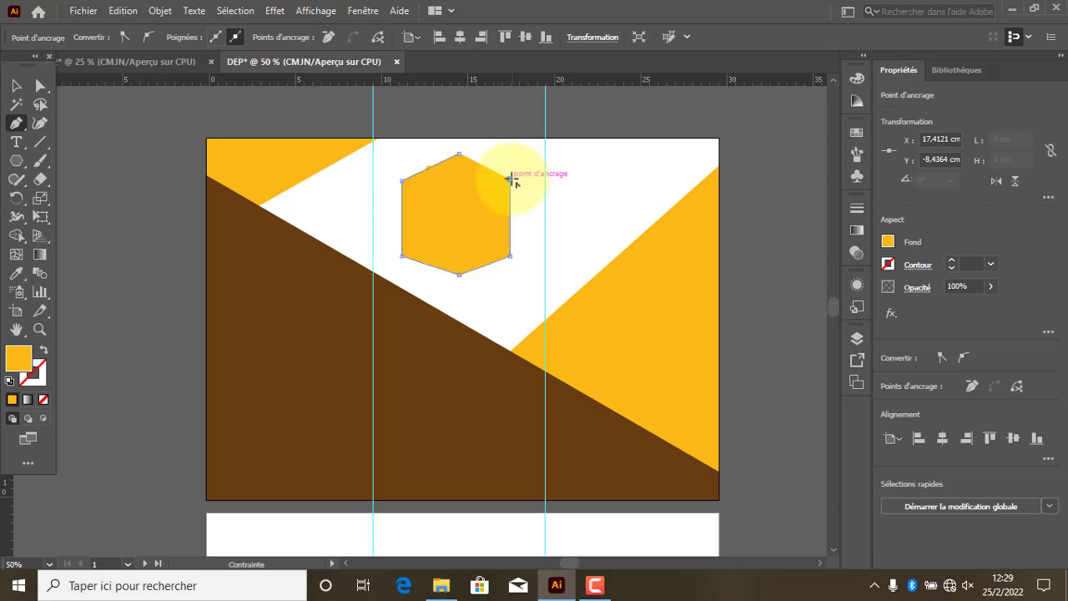
click(458, 154)
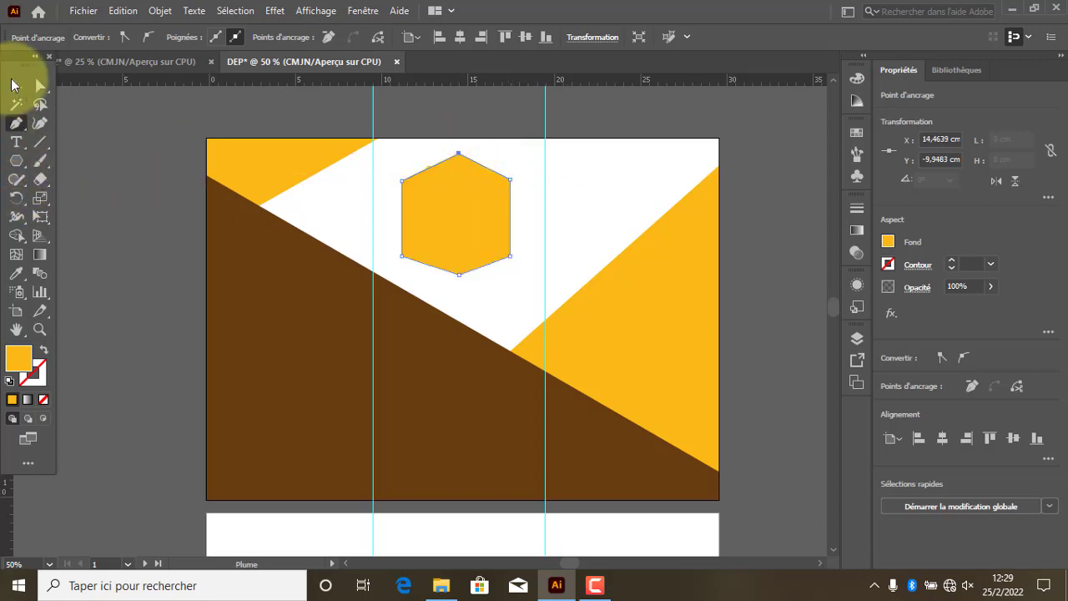
Step: Separate the two hexagons, moving the Pen-drawn one to about X 16,78 cm, Y -6,32 cm and the flat-topped one into the left panel
click(16, 85)
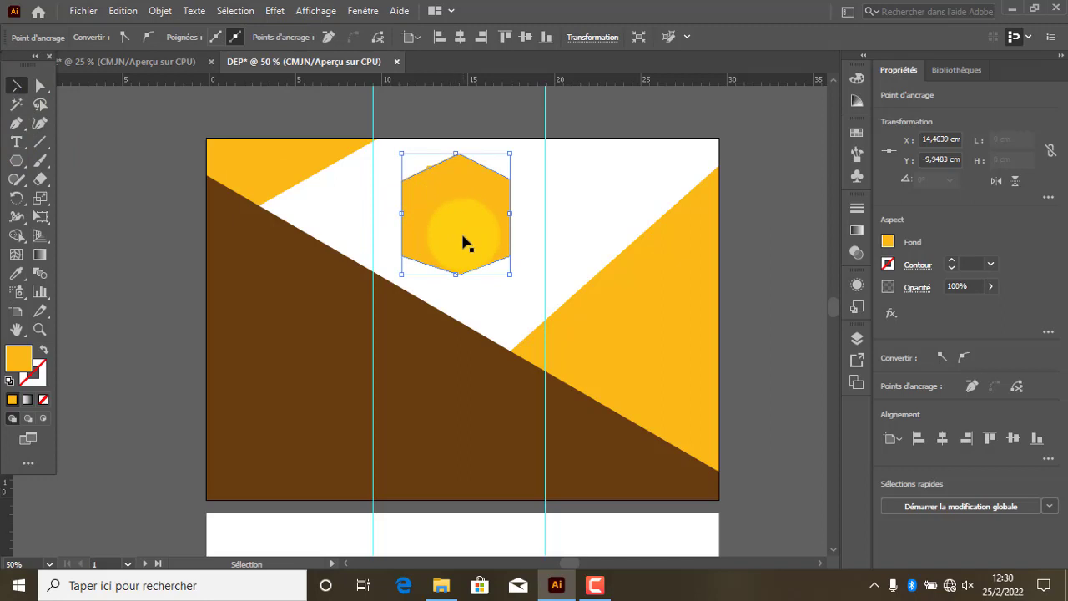
drag(464, 242, 572, 232)
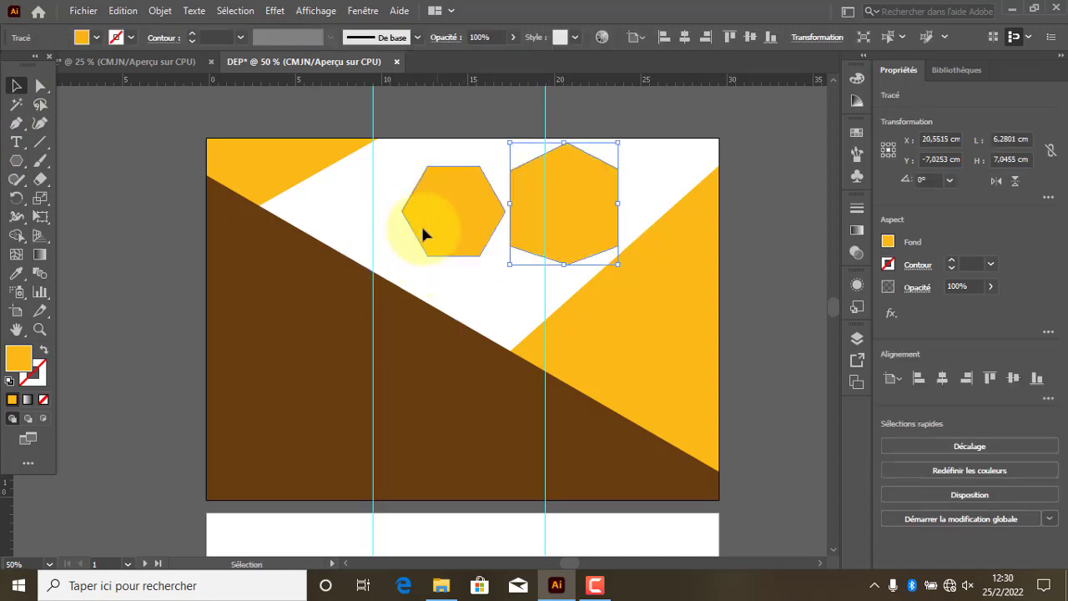
drag(422, 232, 378, 236)
drag(586, 215, 521, 229)
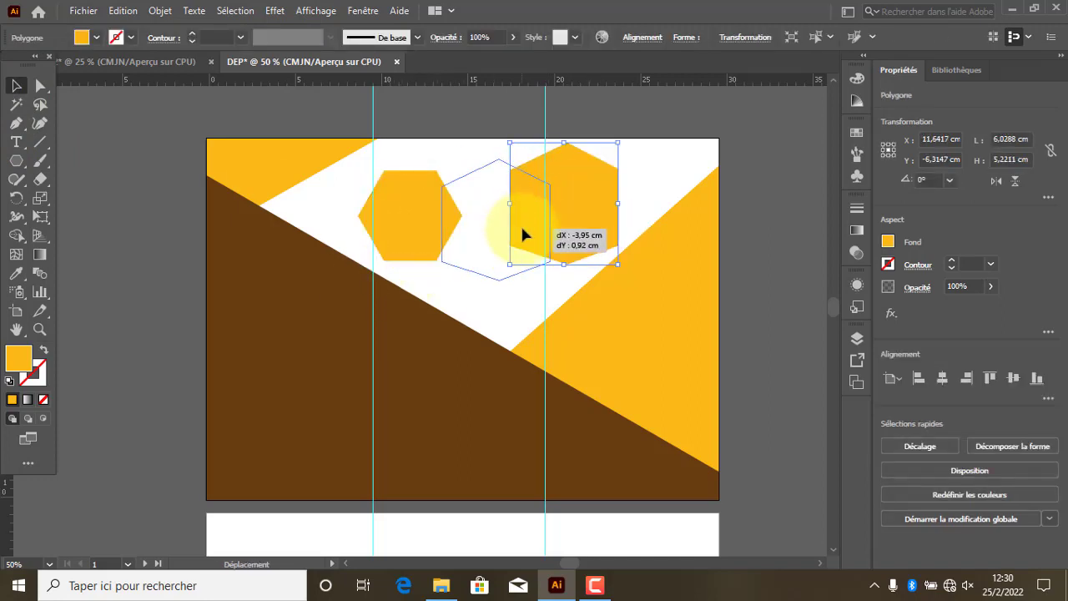
drag(352, 215, 258, 214)
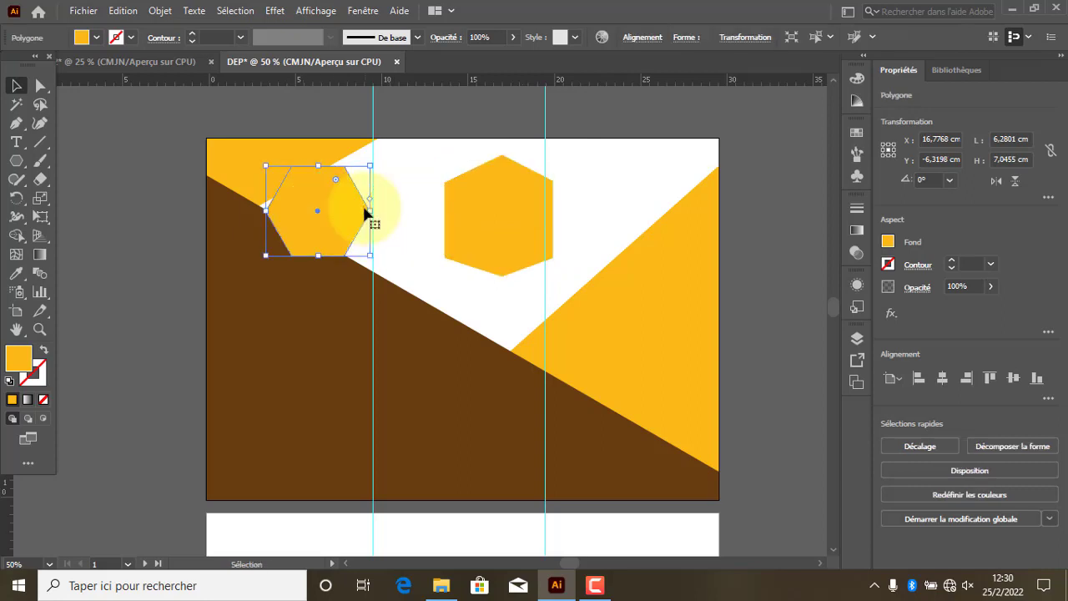
Step: Delete the flat-topped hexagon and move the Pen-drawn one to about X 14,20 cm, Y -6,81 cm in the middle panel
click(327, 225)
key(Delete)
click(406, 210)
drag(481, 221, 639, 499)
key(Delete)
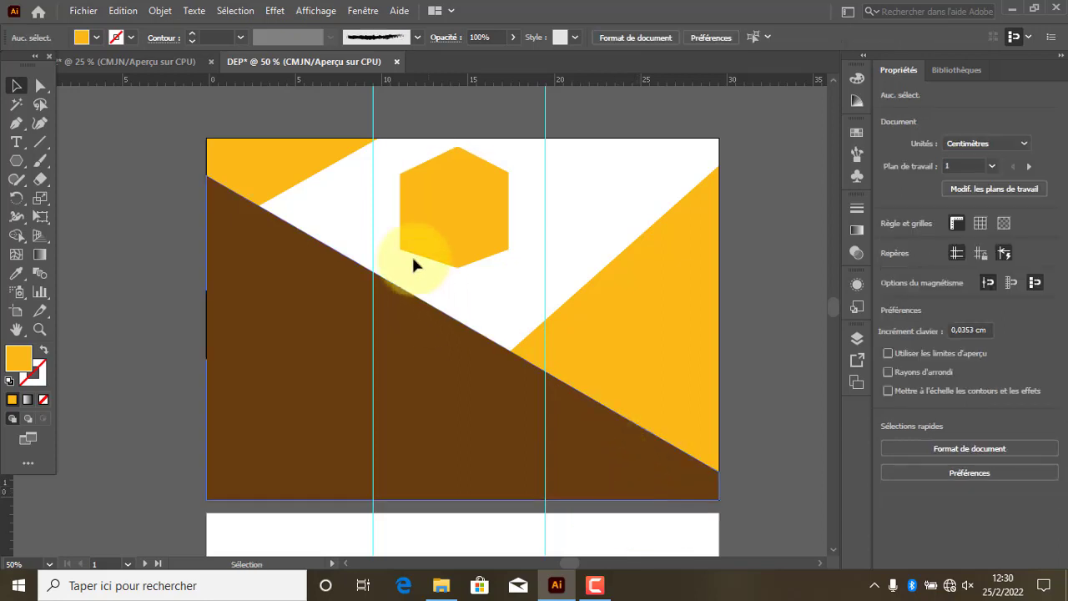
Step: Enlarge the hexagon proportionally from its centre to about 8,36 by 9,37 cm and lower it to about Y -3,99 cm
click(450, 241)
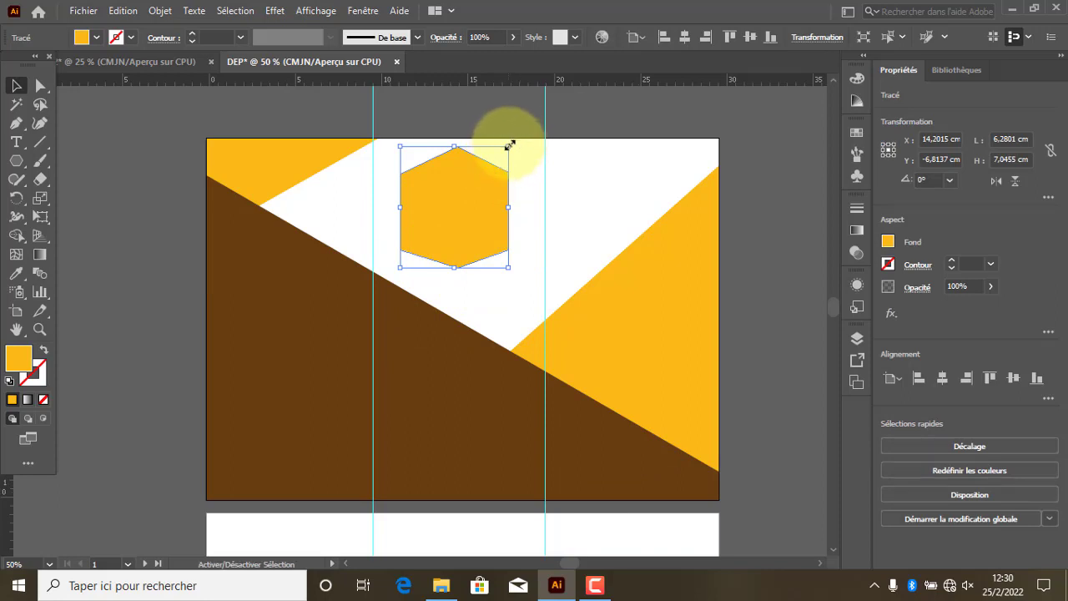
drag(510, 145, 531, 132)
click(465, 204)
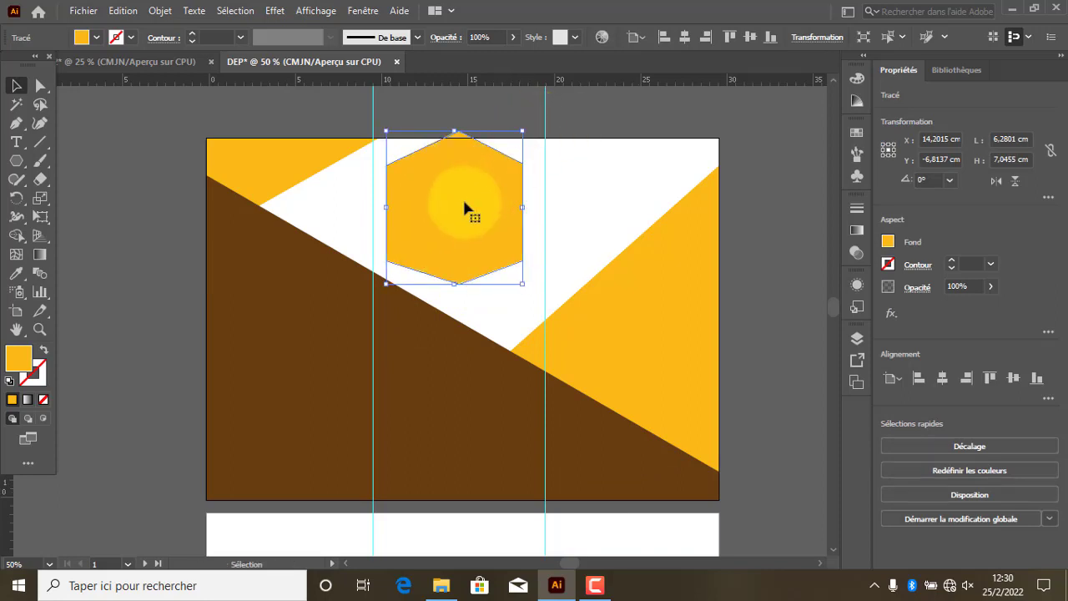
drag(462, 215, 459, 264)
mouse_move(522, 178)
mouse_down()
mouse_move(533, 158)
mouse_move(522, 167)
mouse_up()
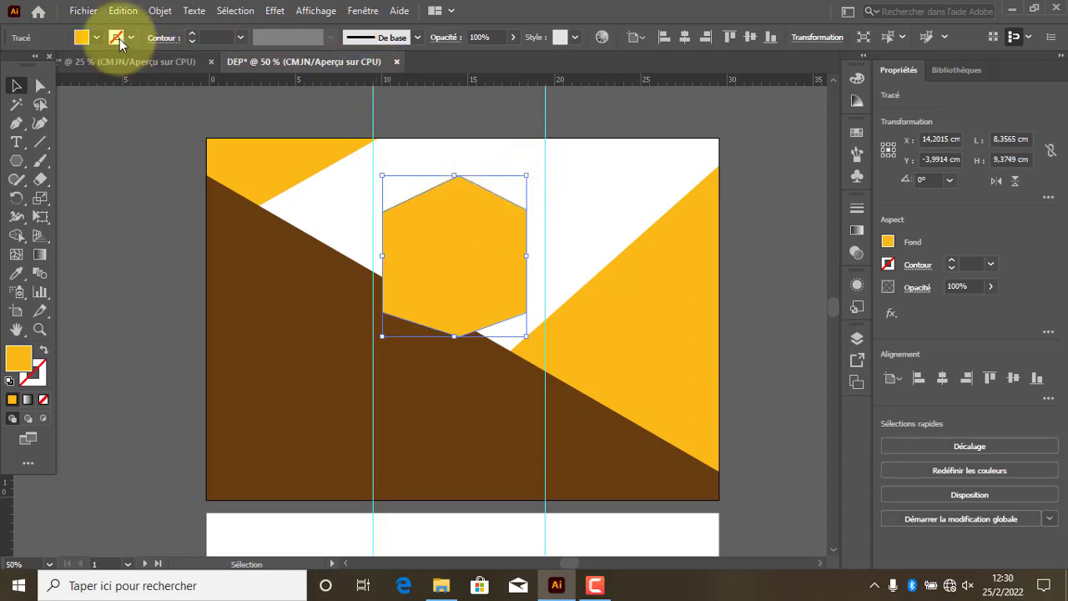
Step: Give the hexagon a white stroke with a weight of 15 pt
click(118, 39)
click(32, 63)
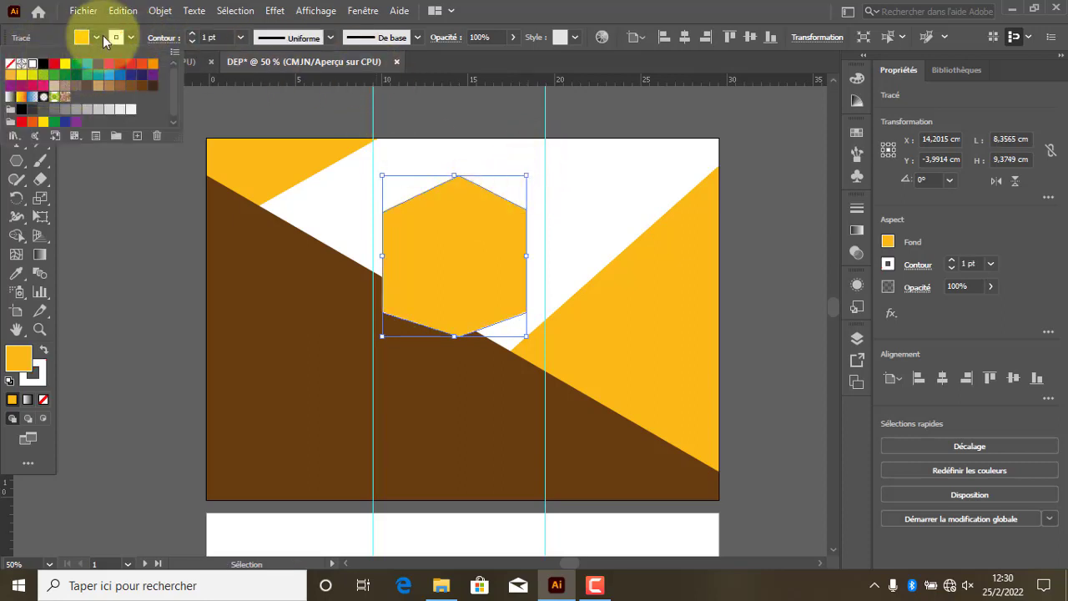
click(193, 33)
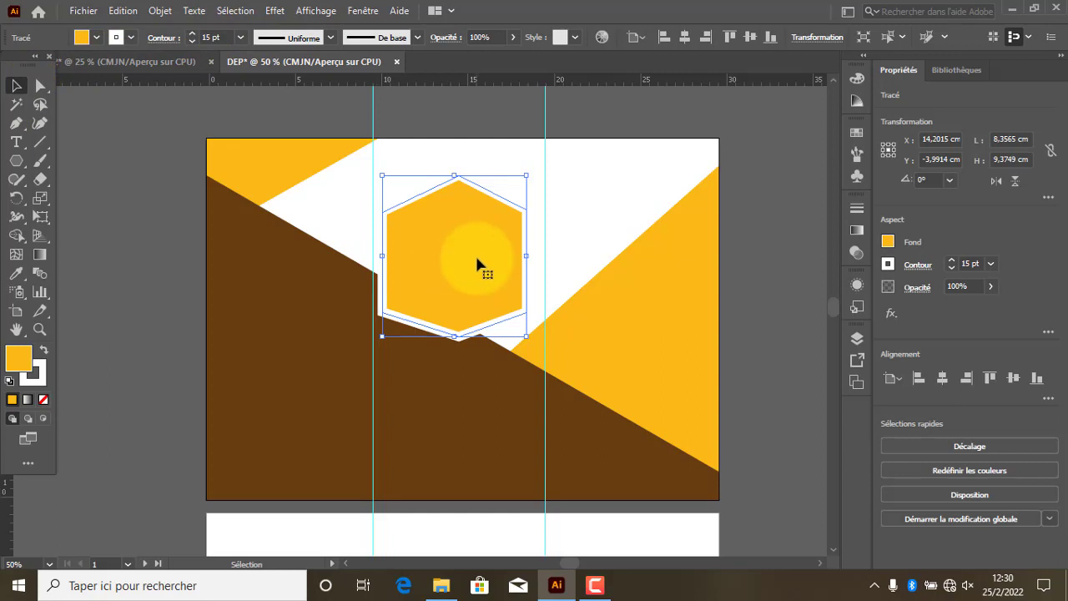
Step: Move the hexagon to about X 14,45 cm, Y -2,09 cm and enlarge it from its centre to about 9,63 by 10,80 cm, spanning both guides
mouse_move(477, 264)
mouse_down()
mouse_move(488, 297)
mouse_move(477, 279)
mouse_up()
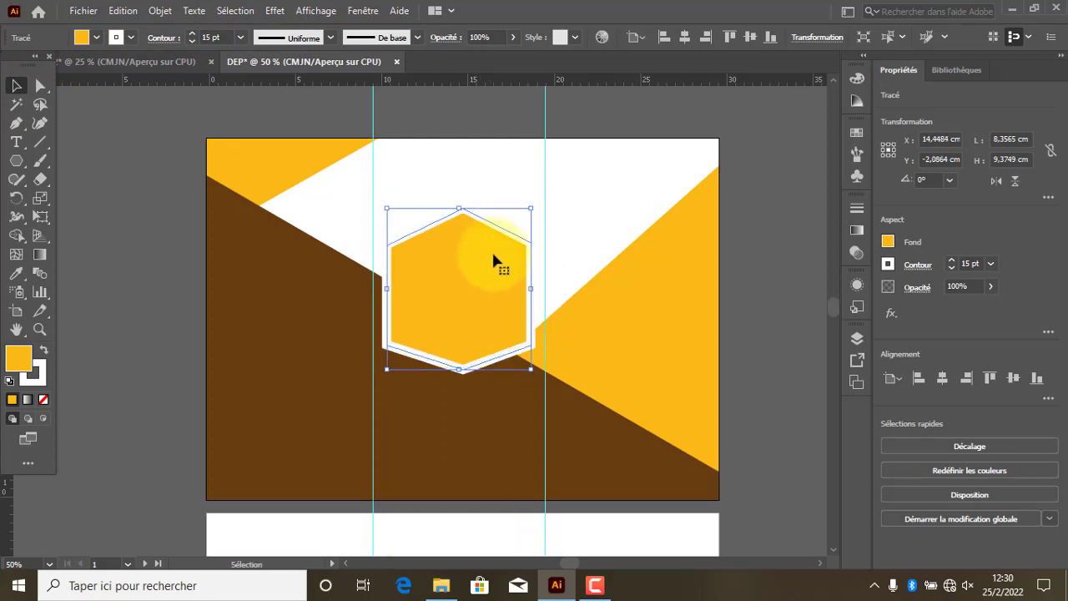
mouse_move(532, 211)
mouse_down()
mouse_move(542, 195)
mouse_move(545, 208)
mouse_up()
click(572, 189)
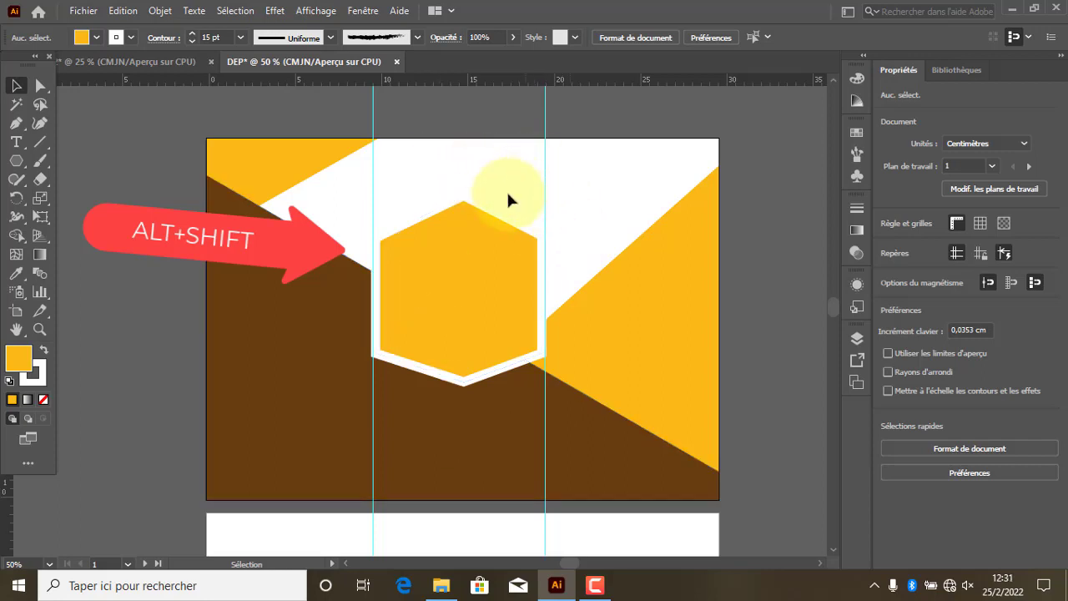
Step: Stretch the hexagon upward from its top edge, keeping its width and bottom edge in place, and deselect it
click(476, 227)
drag(460, 196, 460, 162)
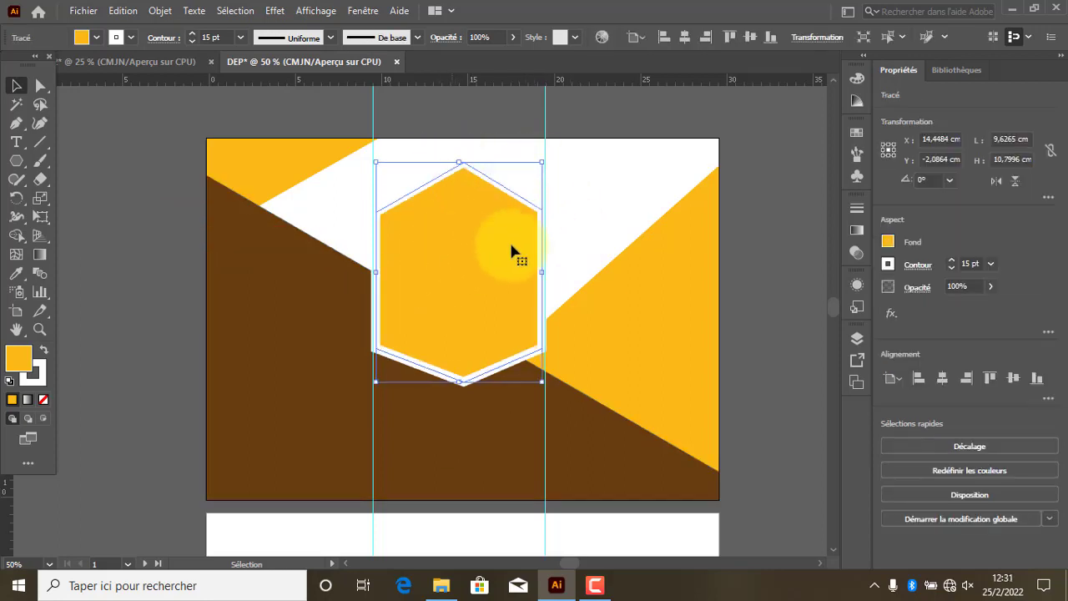
click(595, 189)
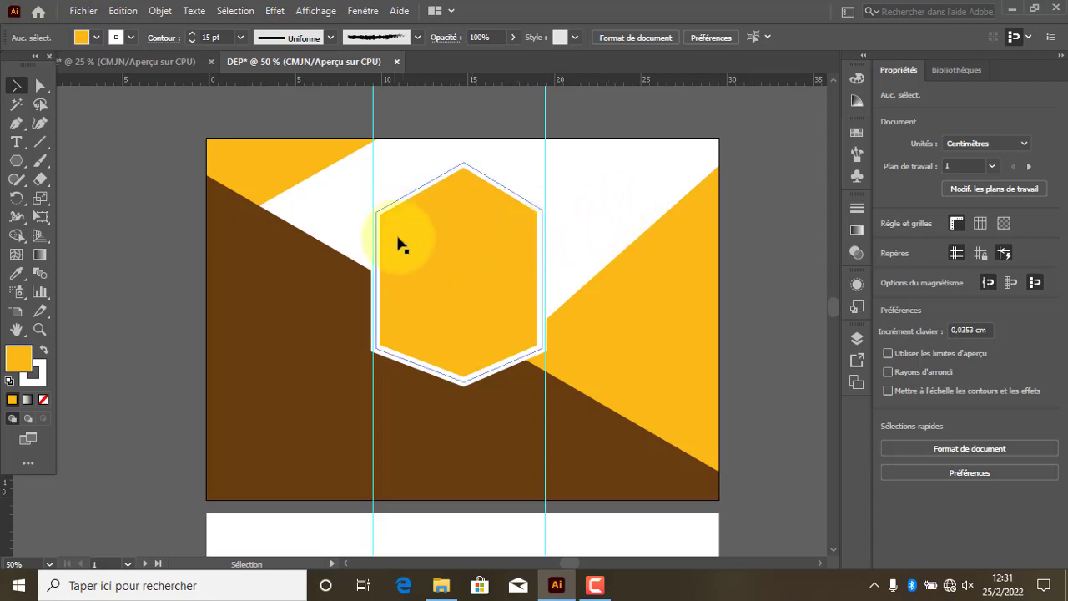
Step: Draw a closed five-sided Pen shape with a peaked top between the second guide and the artboard's right edge, its base at about Y 10,70 cm
click(16, 122)
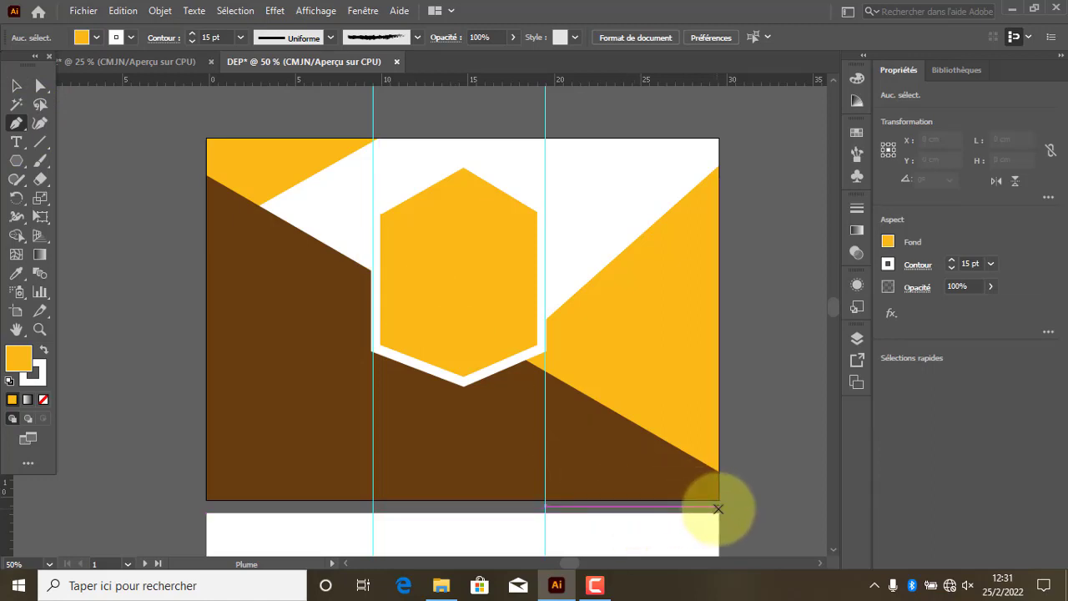
click(717, 509)
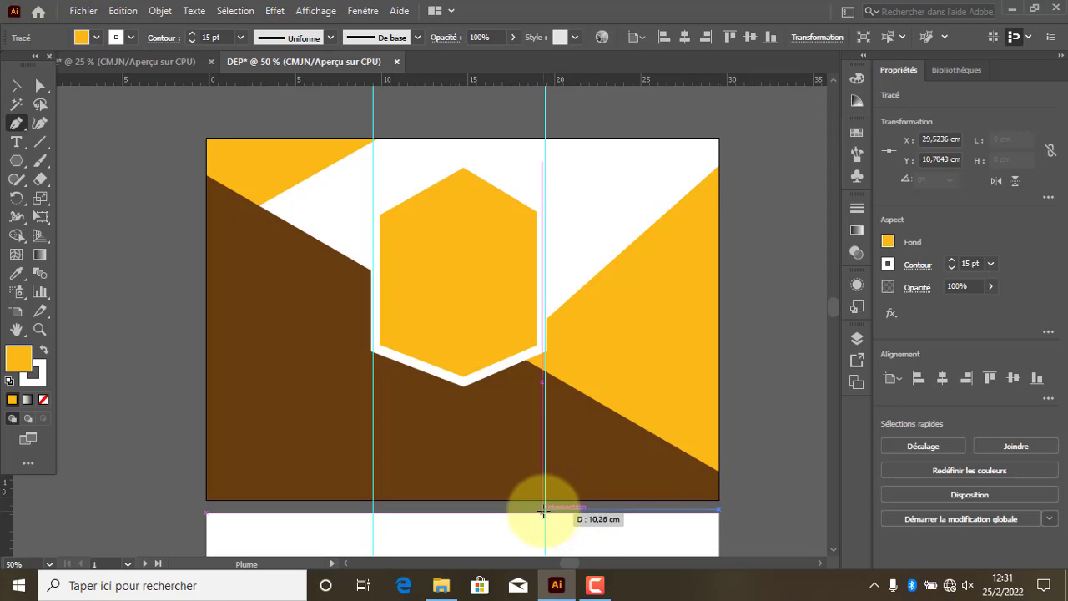
click(545, 509)
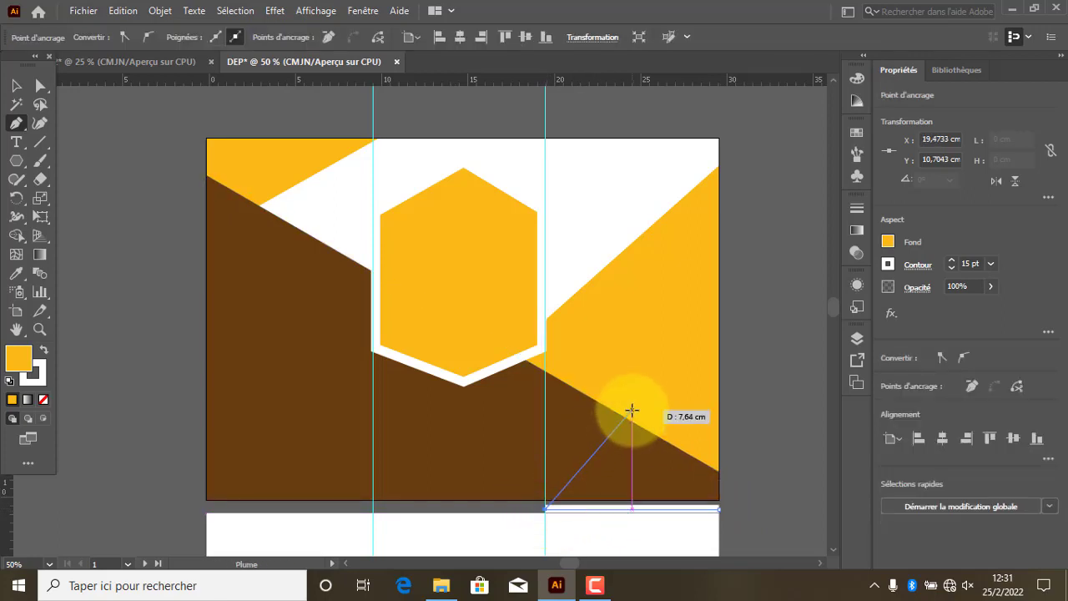
click(544, 460)
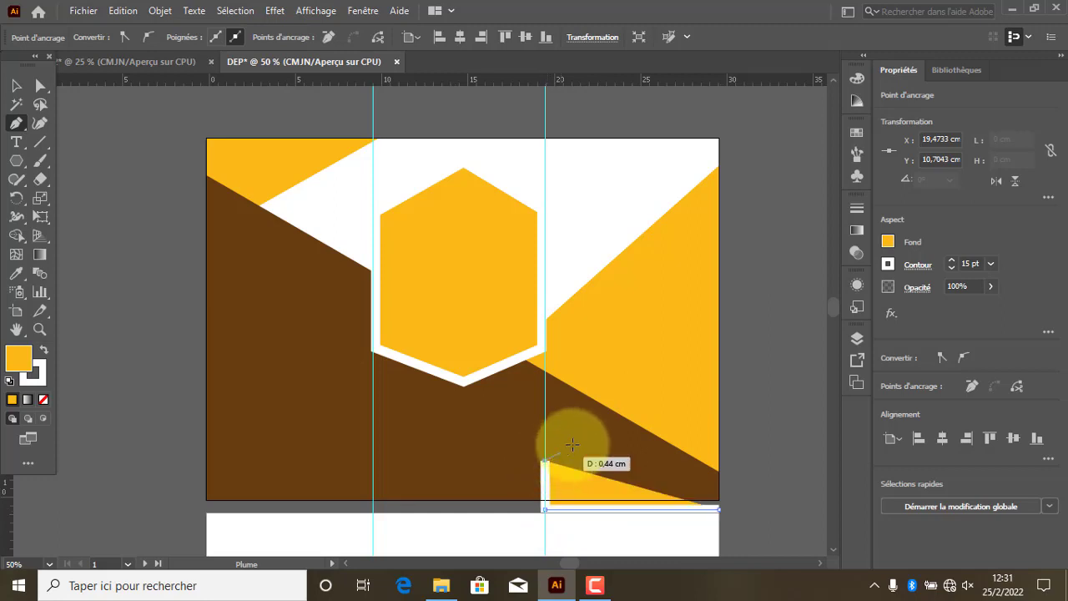
click(622, 398)
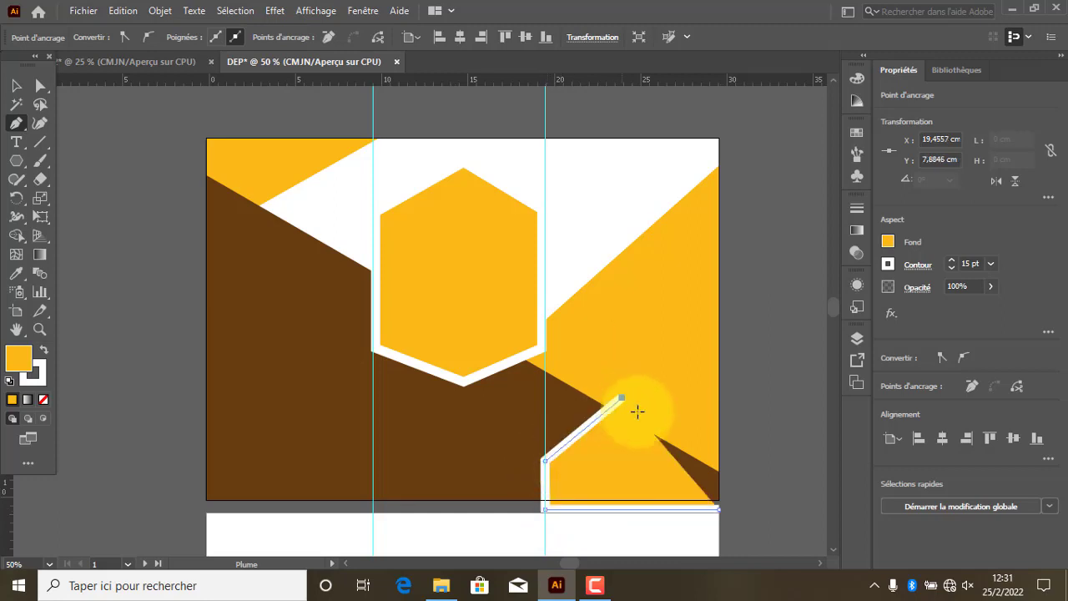
click(718, 472)
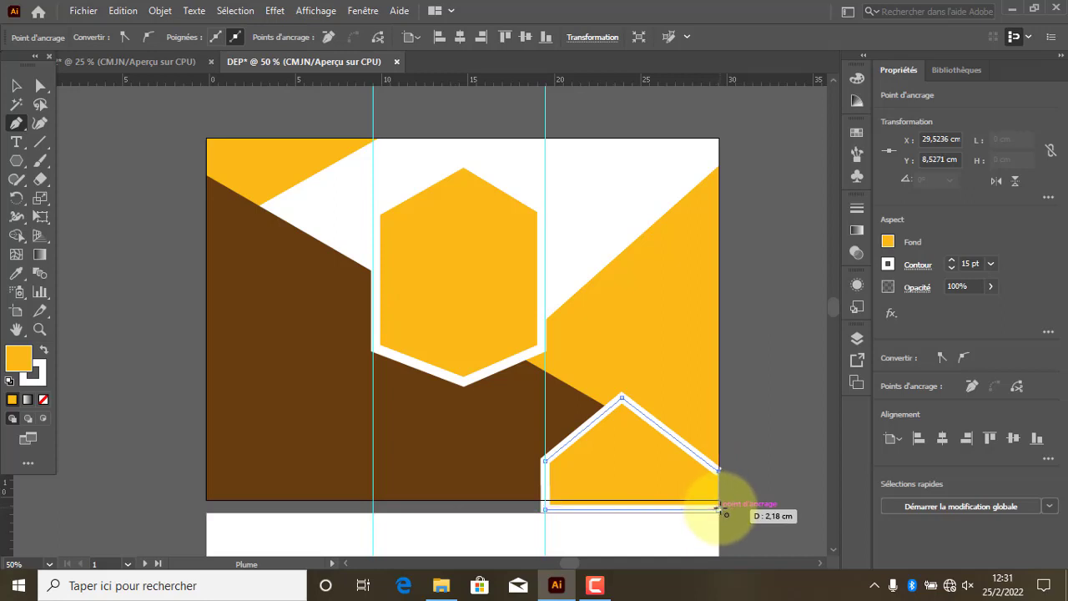
click(715, 512)
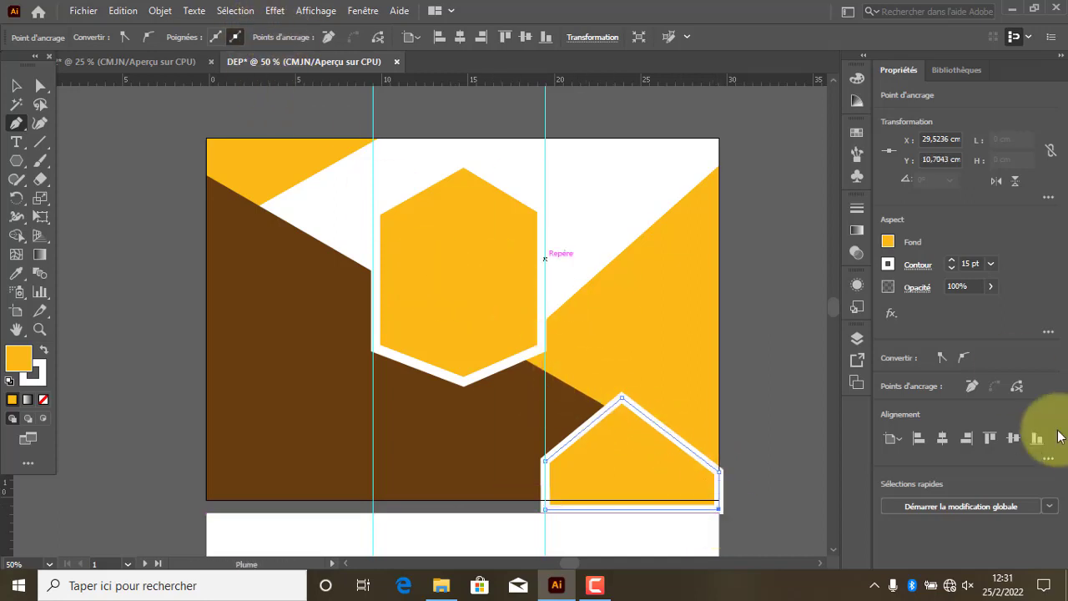
Step: Remove the stroke from the five-sided shape and fill it with white
click(886, 264)
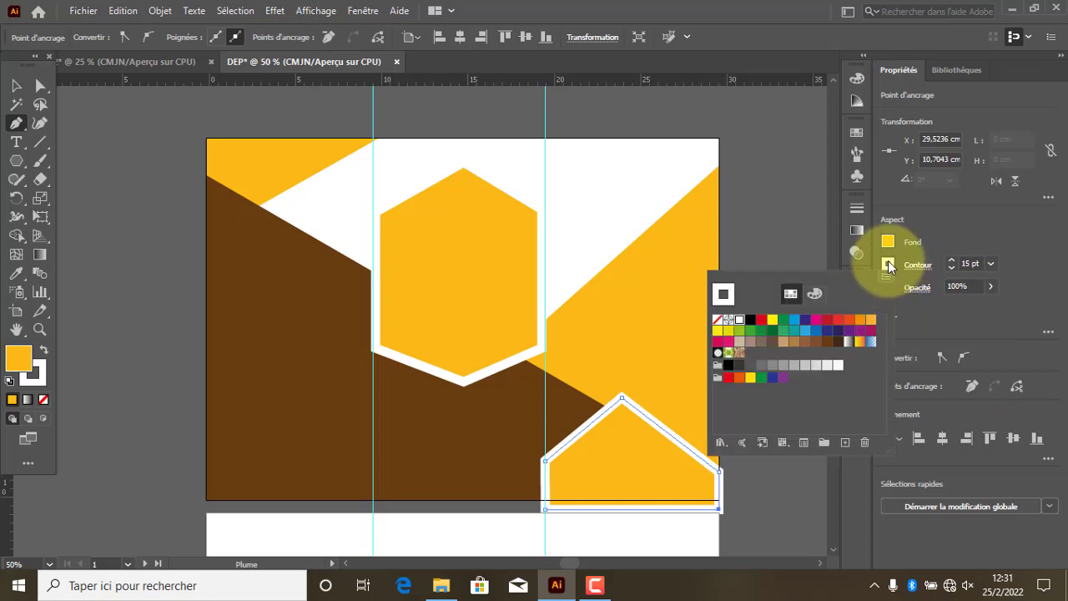
click(717, 319)
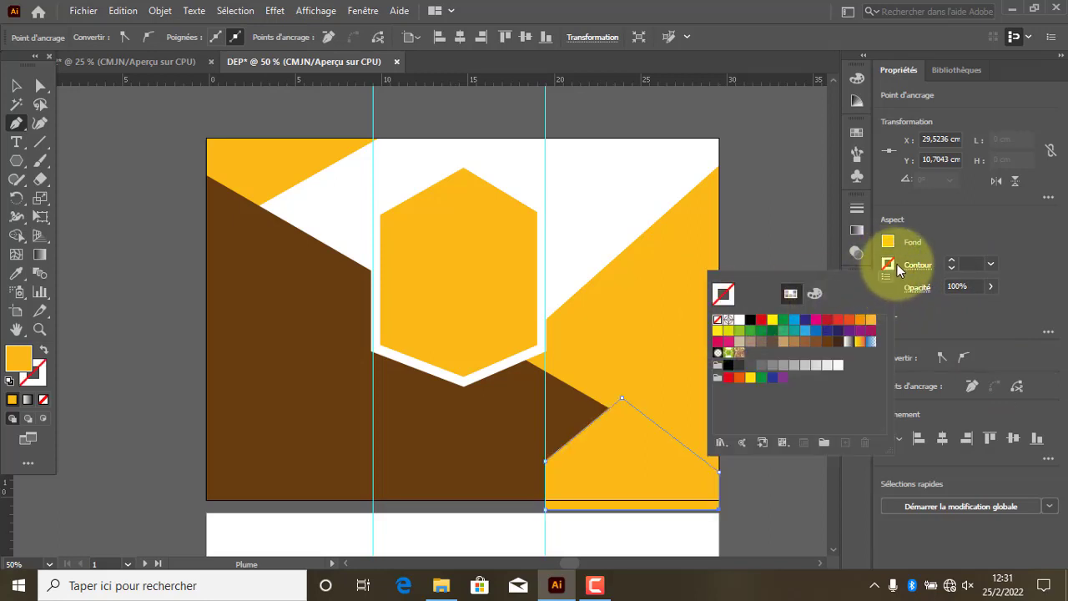
click(887, 241)
click(739, 297)
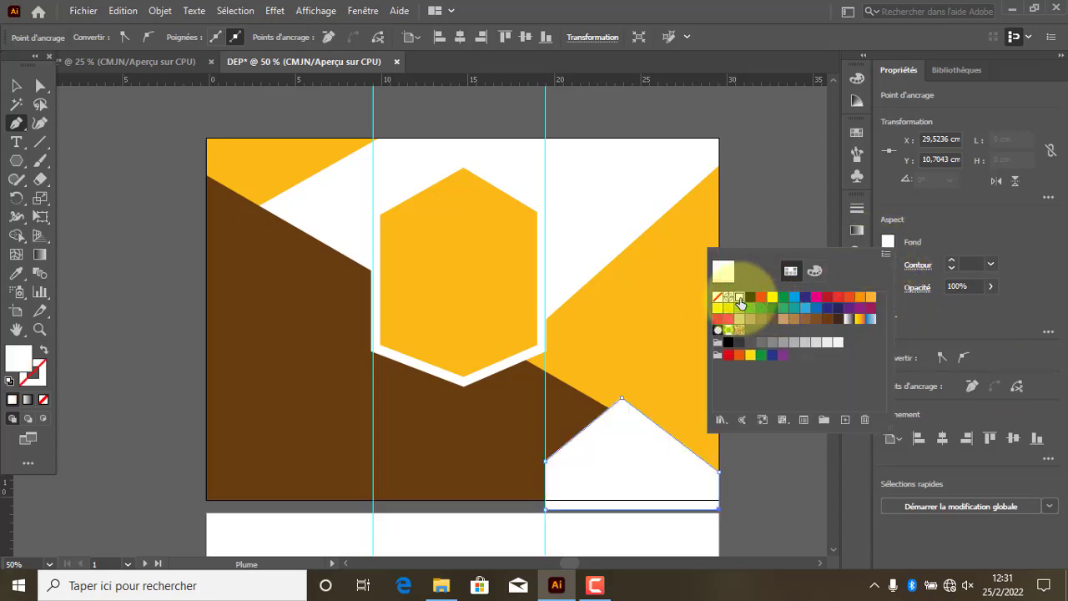
click(951, 232)
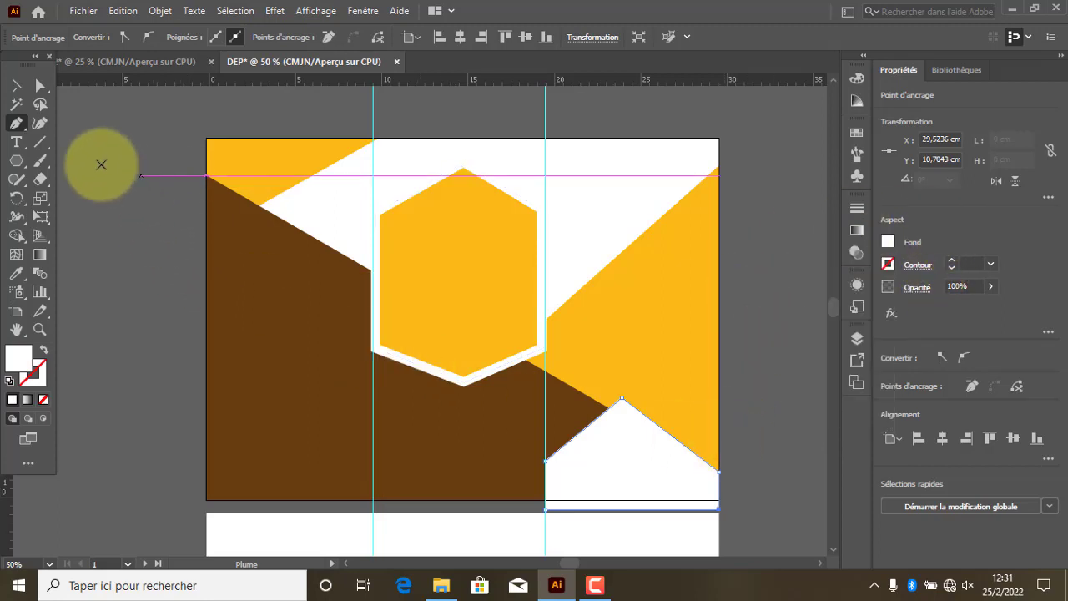
Step: Raise the white shape's base to the first artboard's bottom edge and deselect the shape
click(15, 85)
click(584, 507)
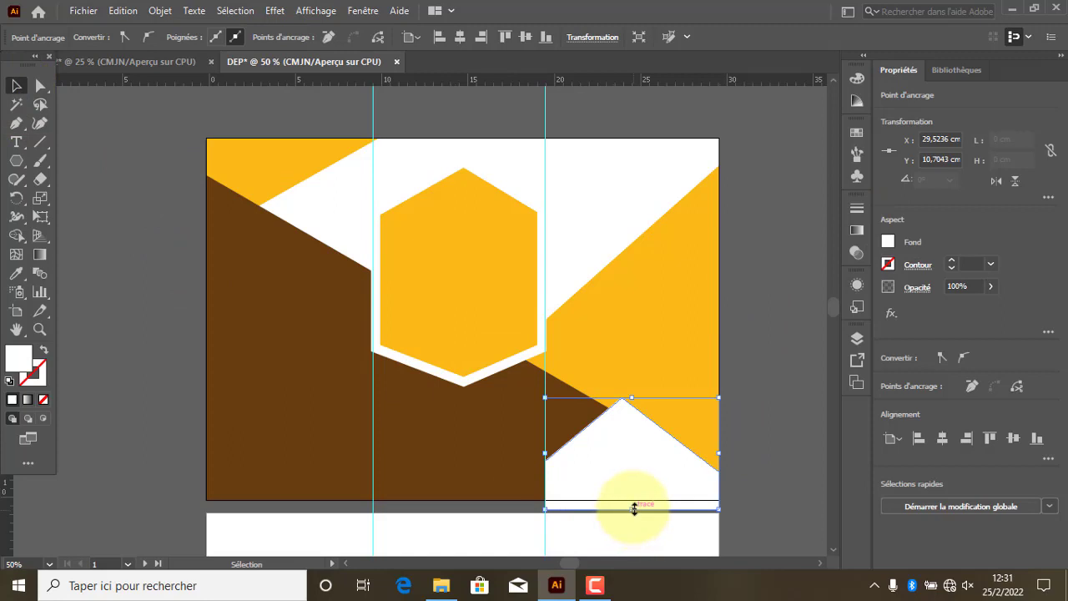
drag(634, 508, 632, 501)
click(774, 381)
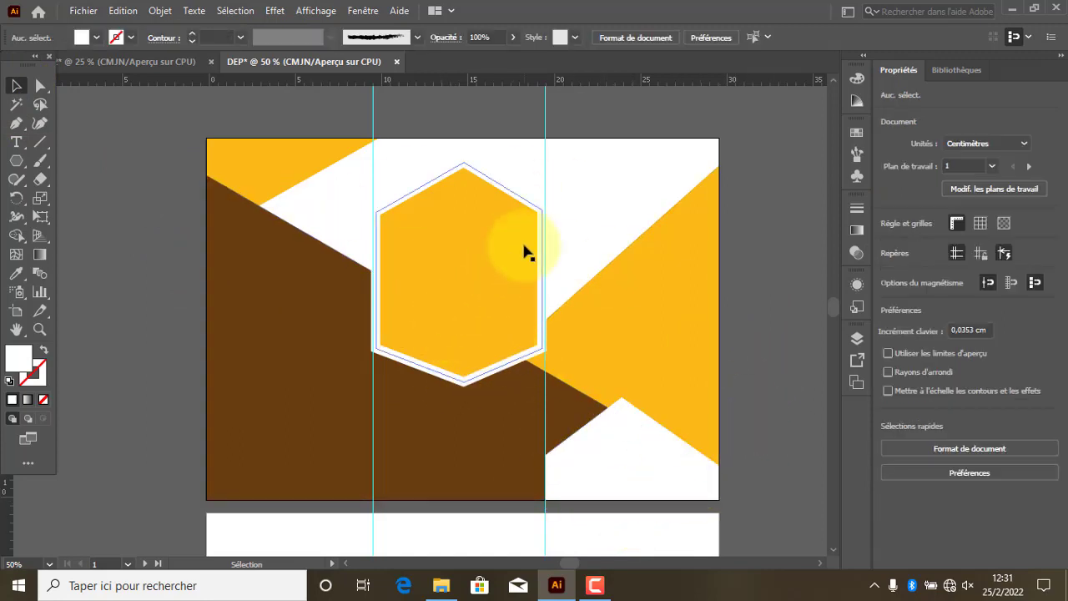
Step: Select the white-bordered hexagon and switch to Draw Inside mode for it
click(471, 268)
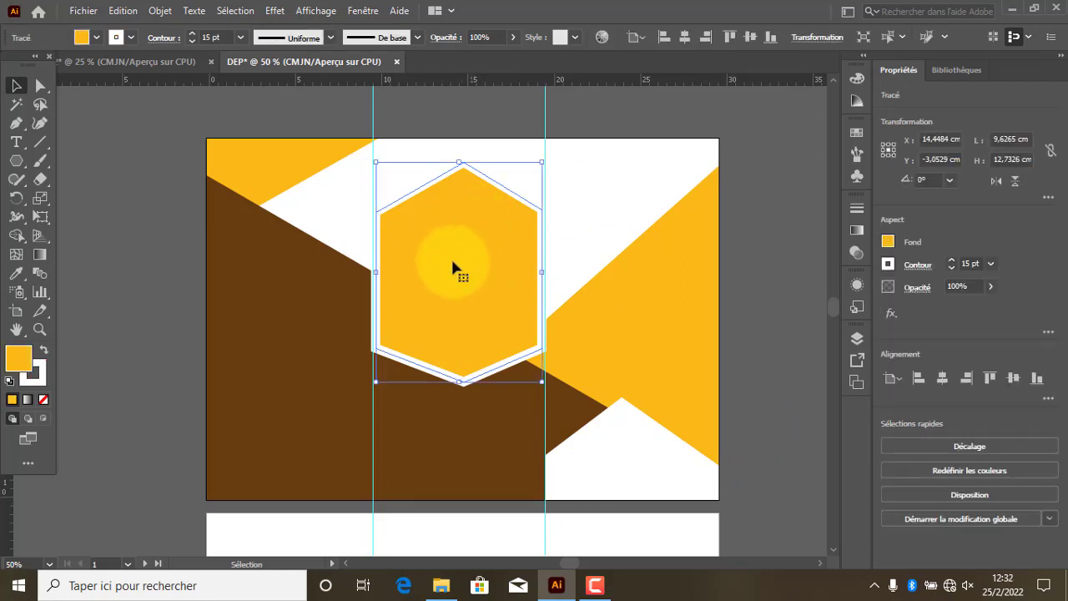
click(580, 183)
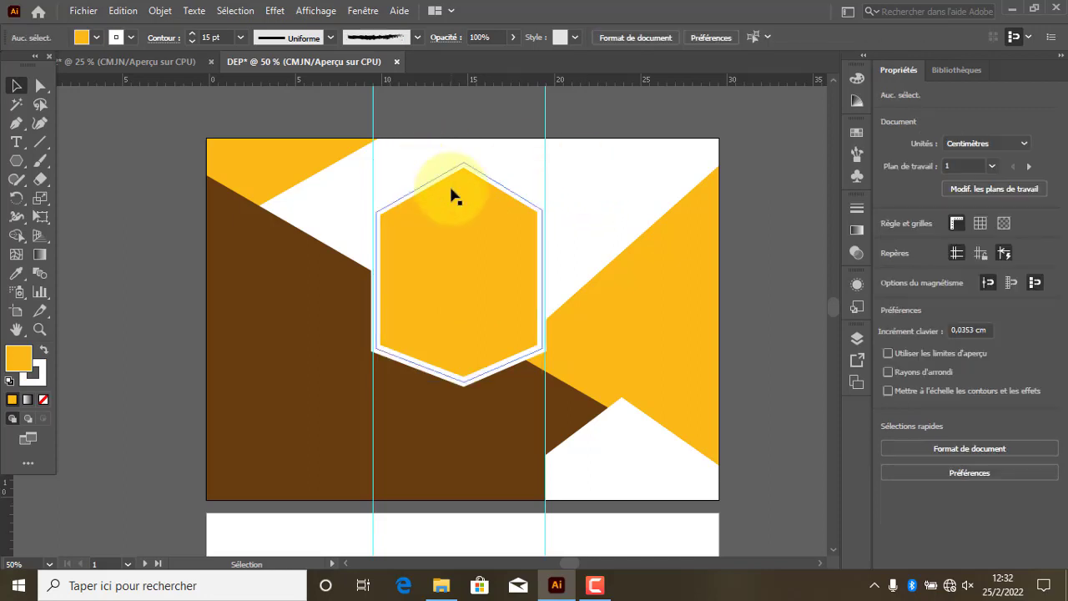
click(430, 265)
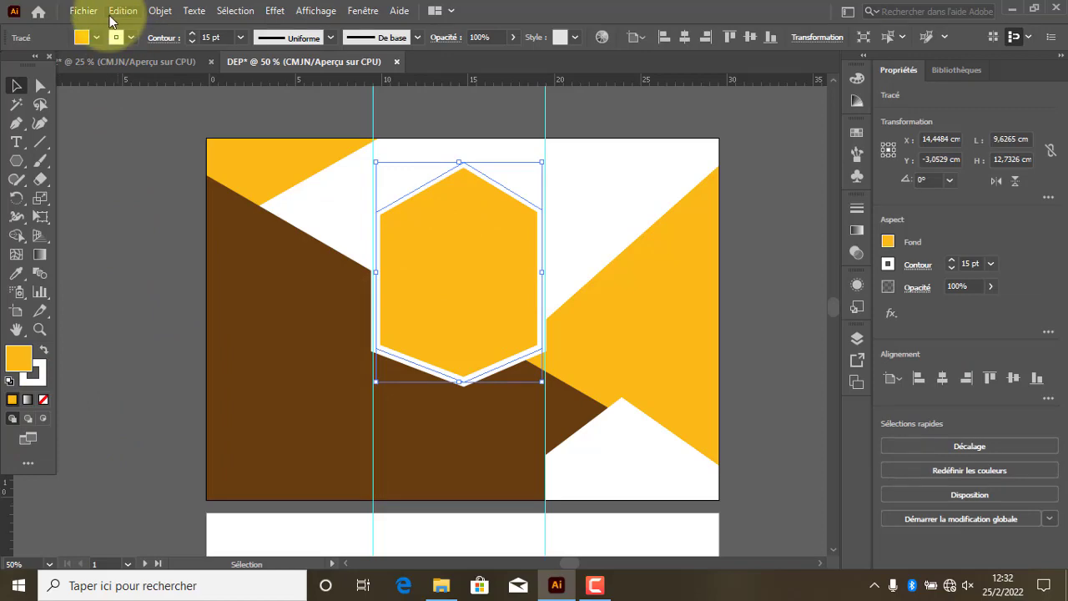
click(85, 12)
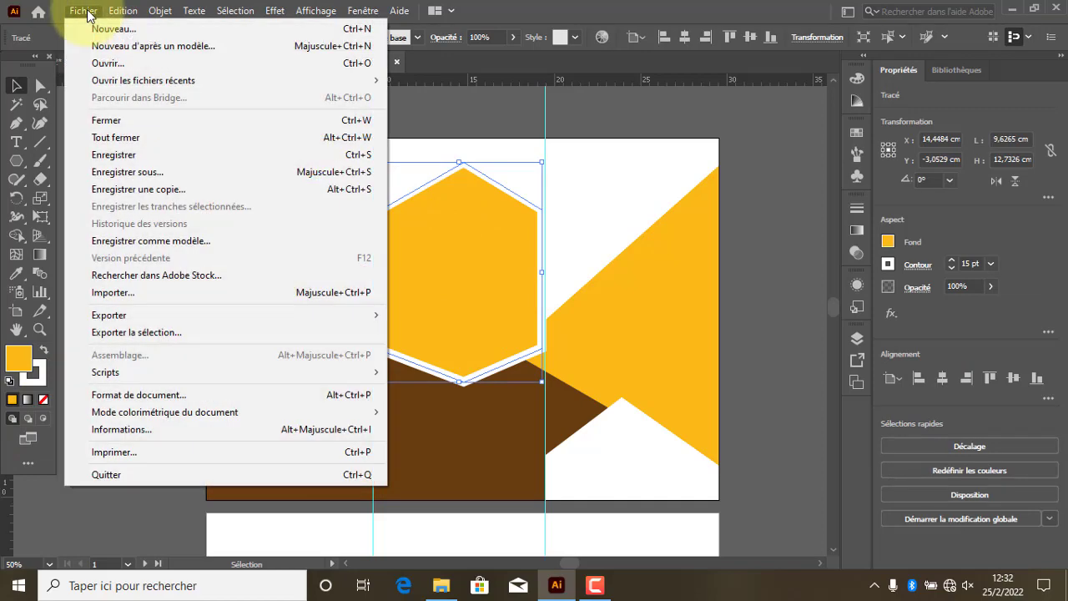
click(84, 12)
click(45, 417)
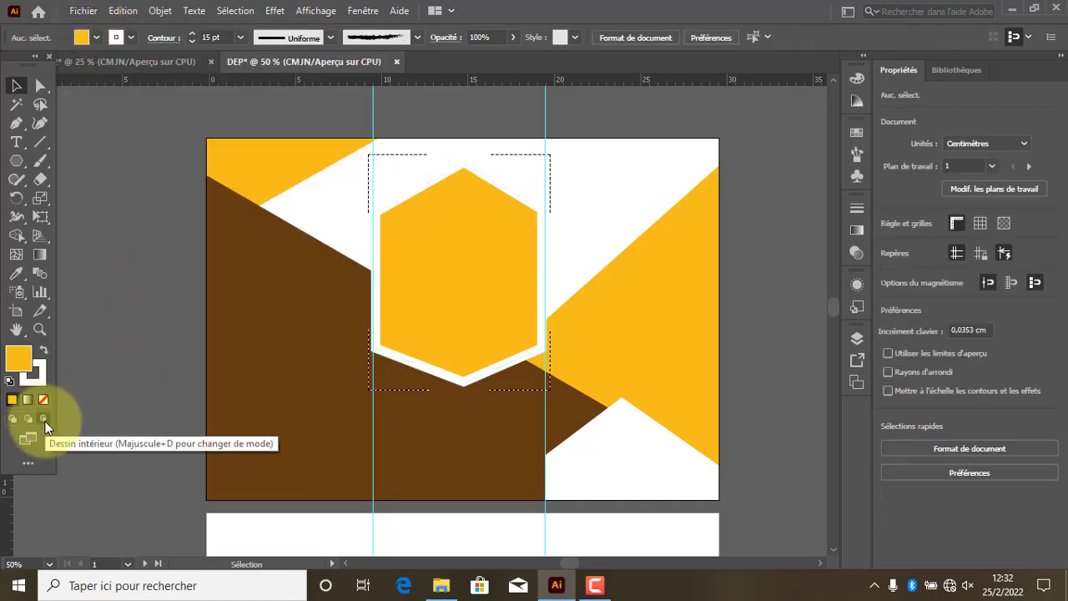
Step: Import the IMG_0038 photo from the Images folder and place it inside the hexagon
click(84, 10)
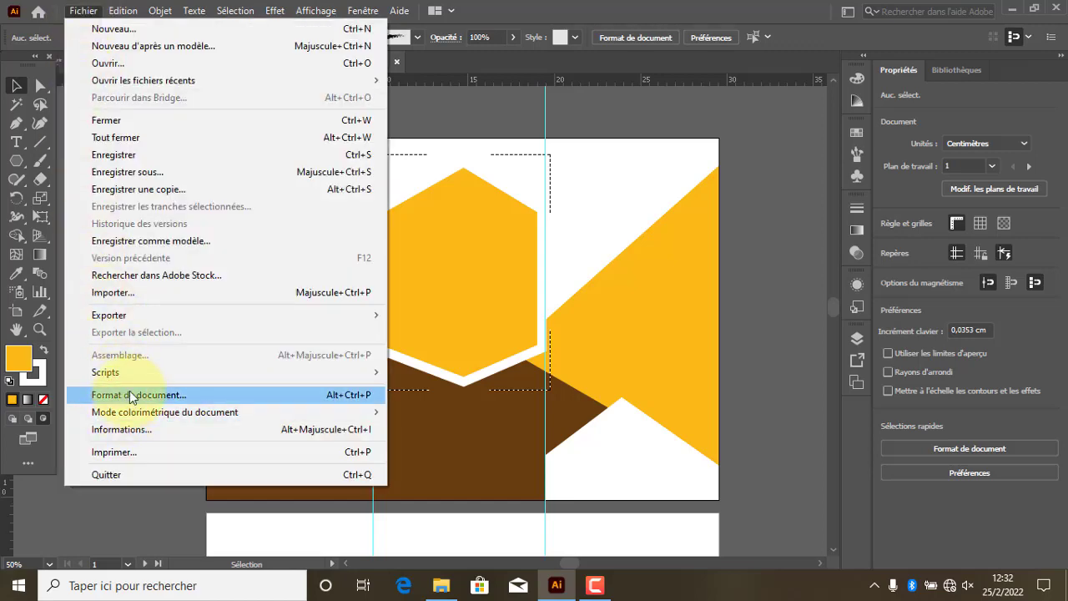
click(134, 293)
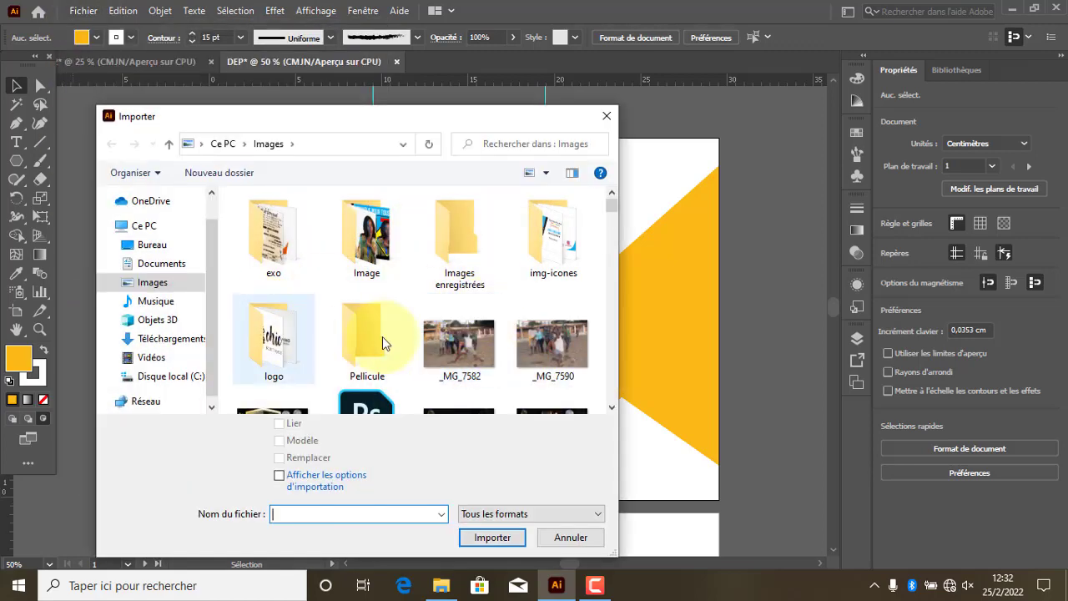
drag(612, 234, 616, 310)
click(365, 242)
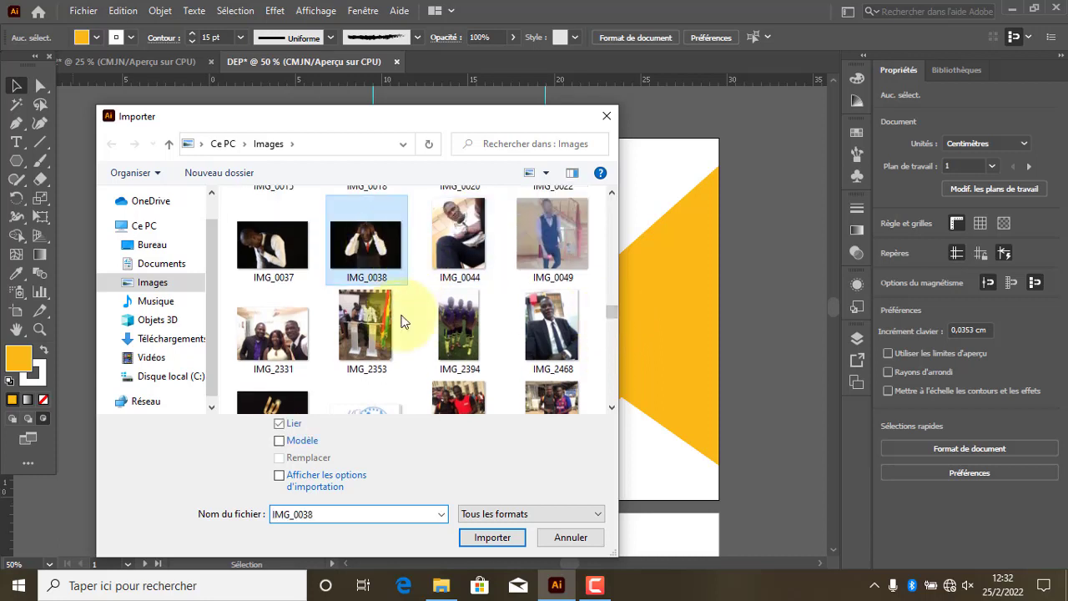
click(491, 536)
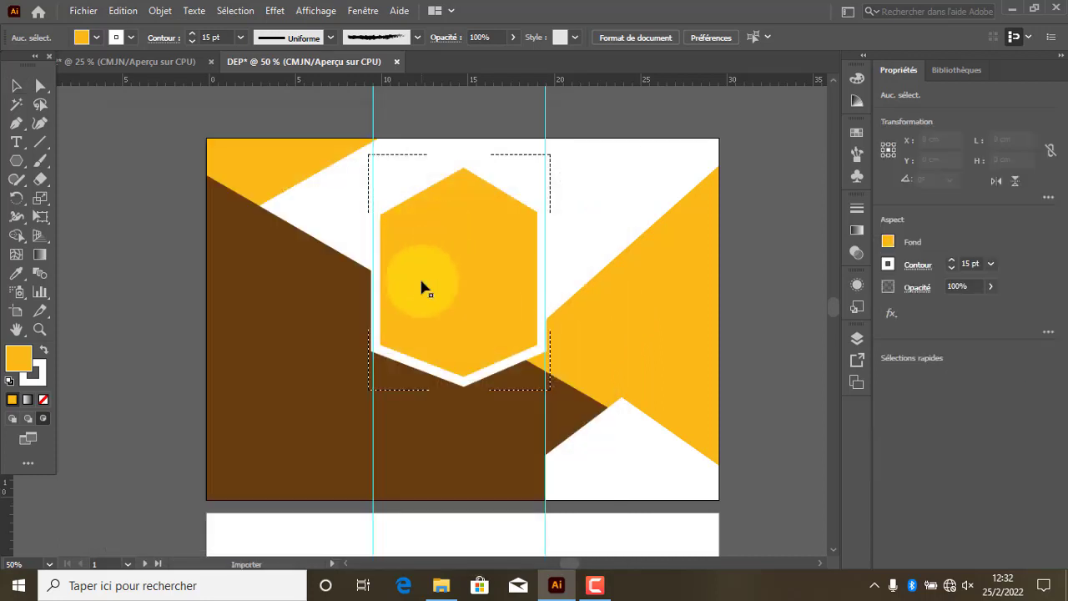
click(422, 282)
Step: Scale the photo proportionally to about 20,32 x 13,55 cm, centre its subject in the hexagon, and leave Draw Inside mode
drag(469, 299, 320, 214)
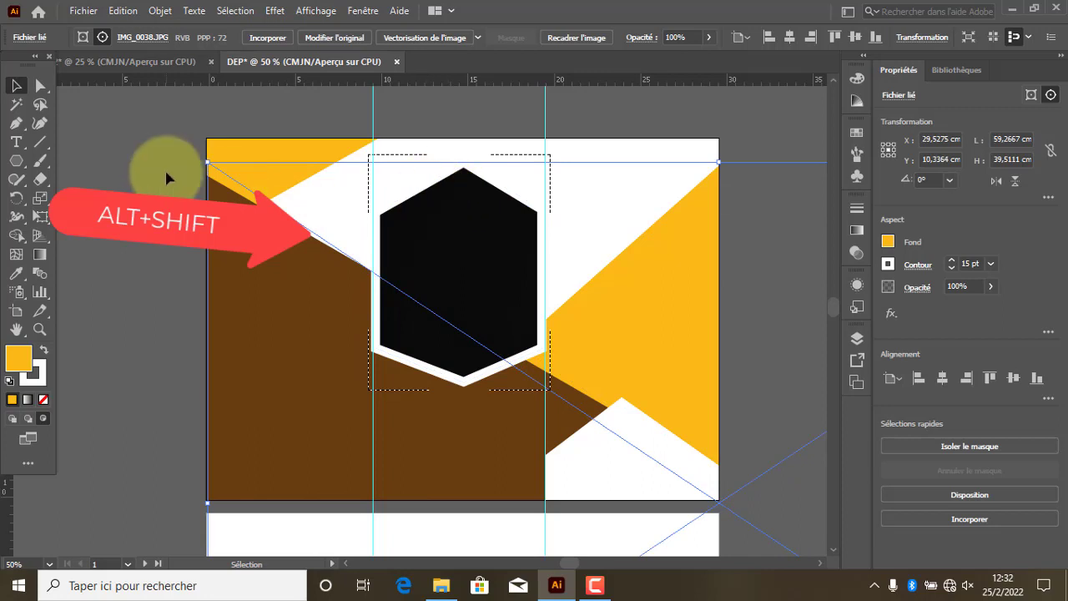
drag(209, 164, 511, 365)
drag(535, 424, 317, 226)
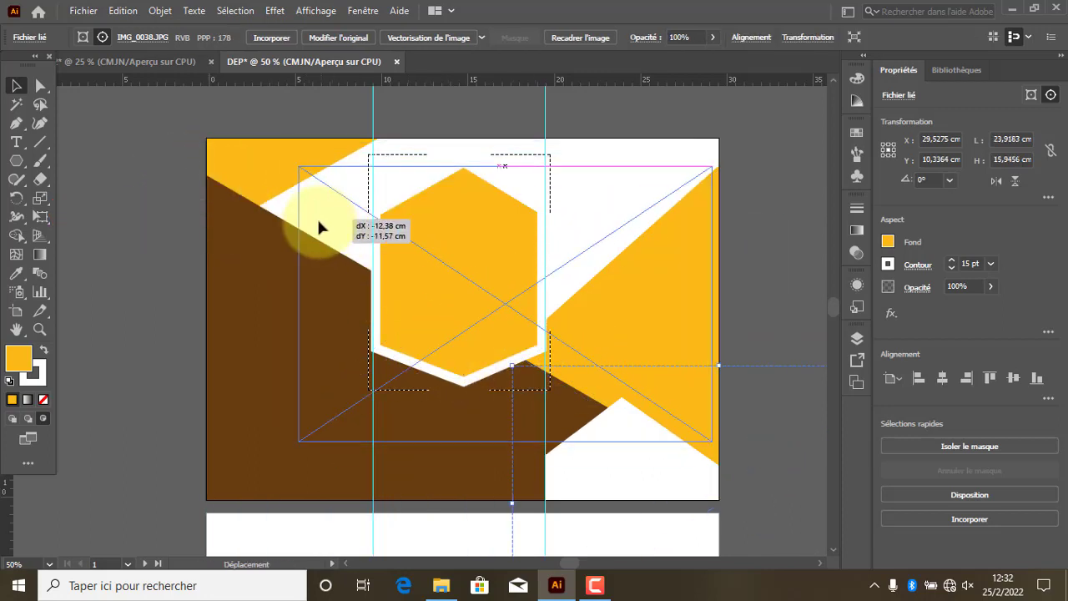
mouse_move(480, 268)
mouse_down()
mouse_move(465, 281)
mouse_move(473, 269)
mouse_up()
drag(674, 166, 615, 227)
drag(519, 300, 511, 284)
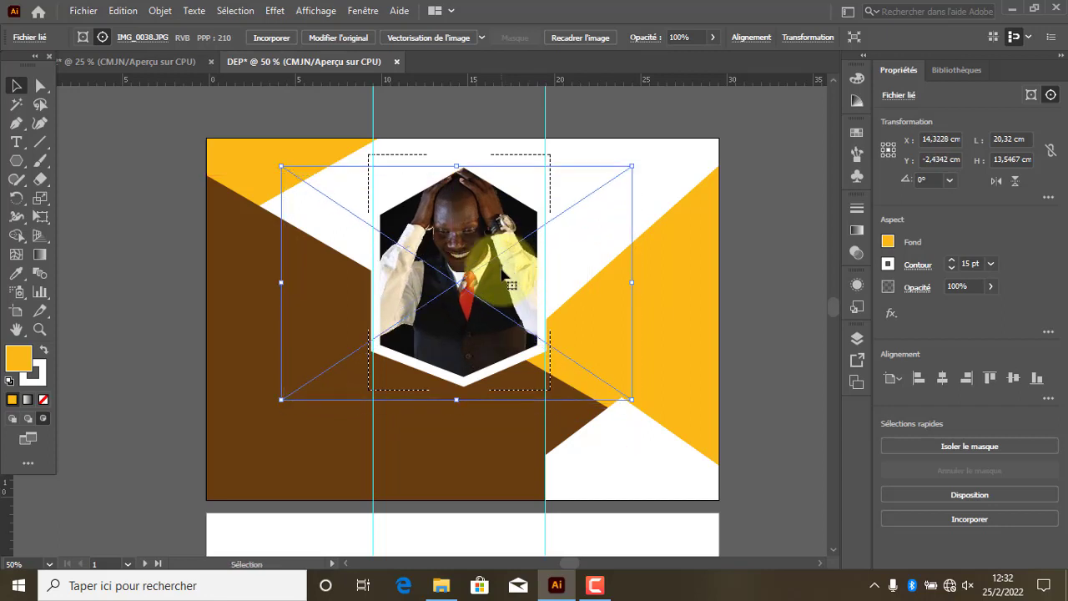
click(655, 170)
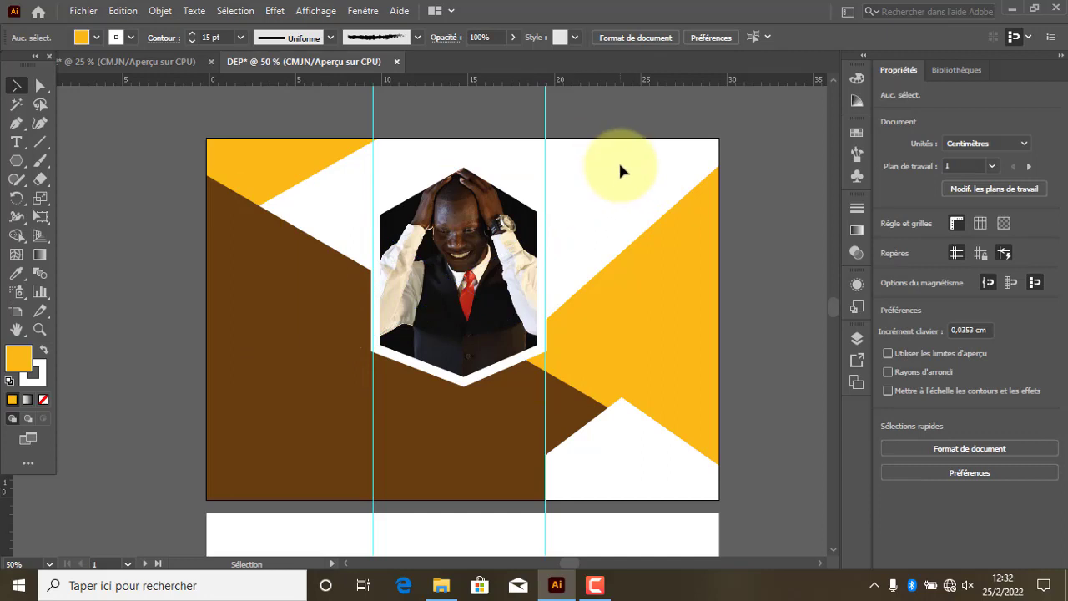
Step: Select the white five-sided shape in the first artboard's lower corner and enable Draw Inside mode for it
click(622, 482)
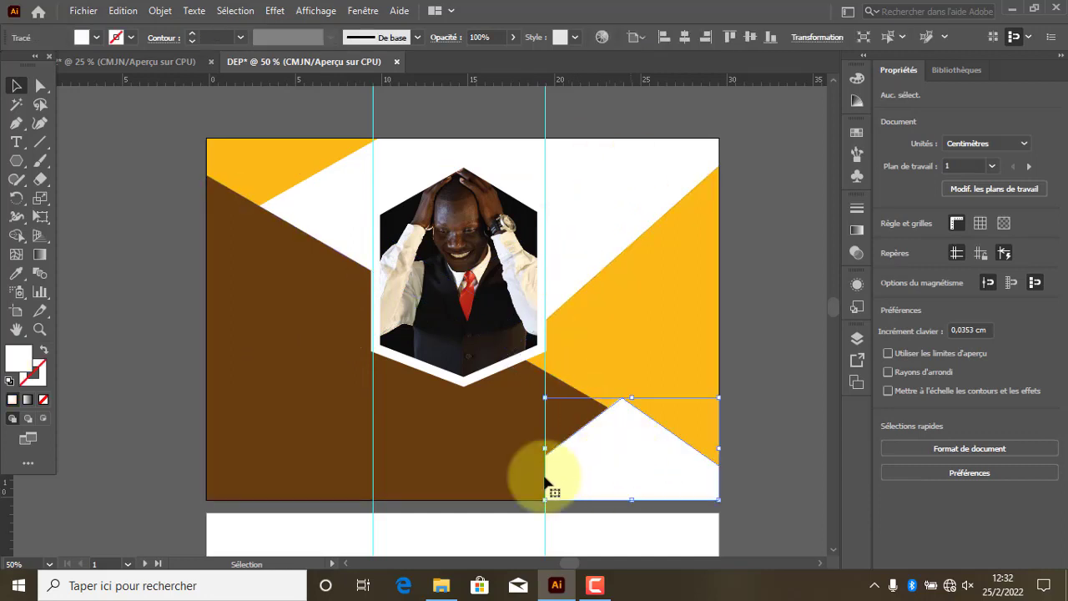
click(42, 417)
click(178, 186)
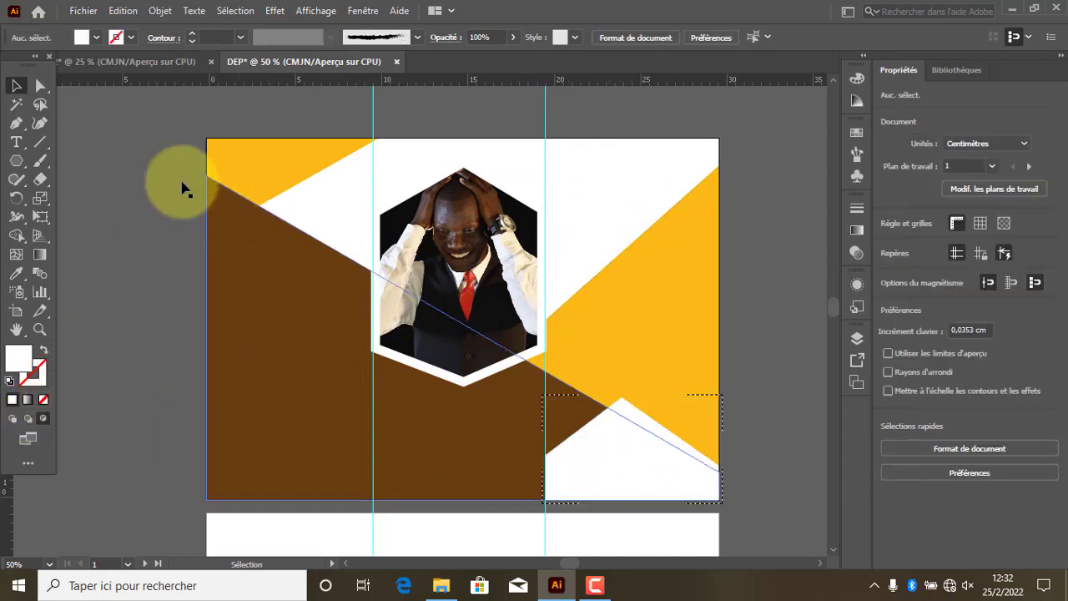
Step: Import the hb burger picture from the Images folder and place it inside the white five-sided shape
click(83, 11)
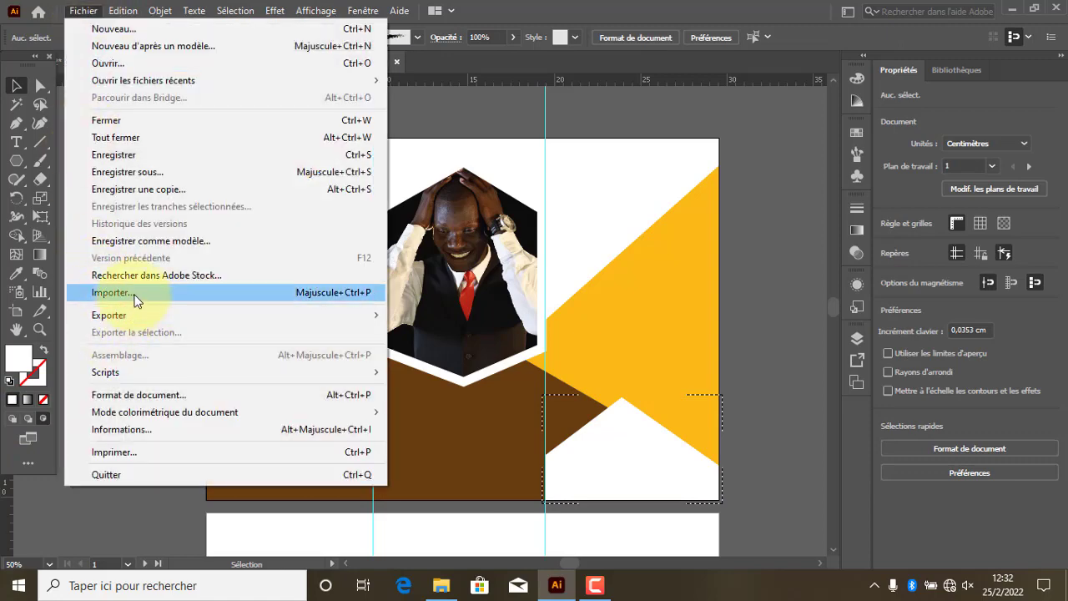
click(138, 295)
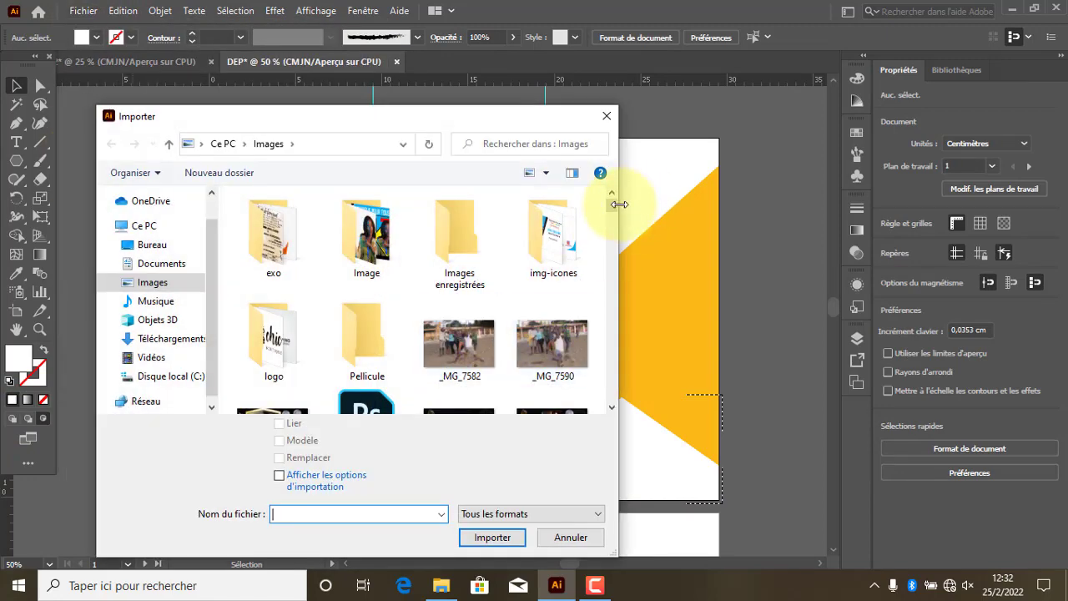
drag(616, 258, 613, 242)
drag(609, 204, 613, 294)
click(381, 288)
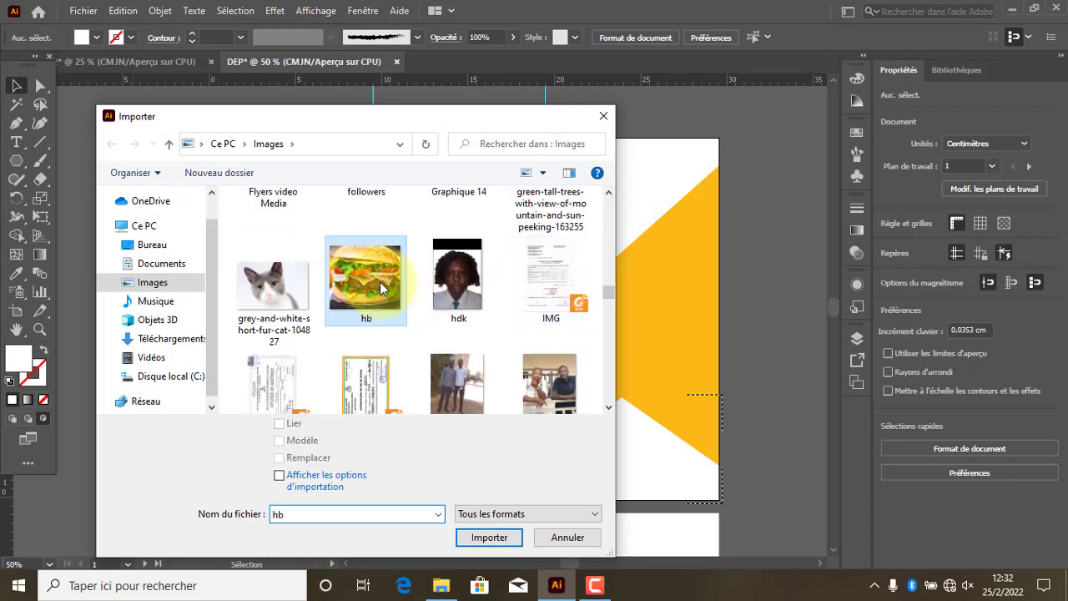
click(519, 537)
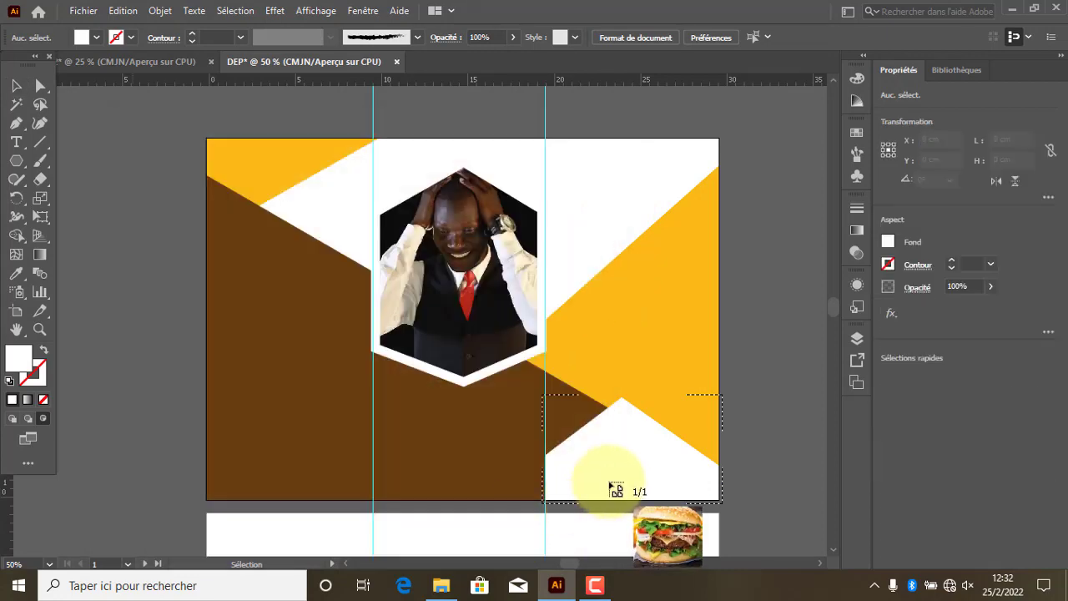
click(608, 482)
Step: Scale down and reposition the burger picture so it fills the five-sided shape, then leave Draw Inside mode
drag(656, 499, 490, 340)
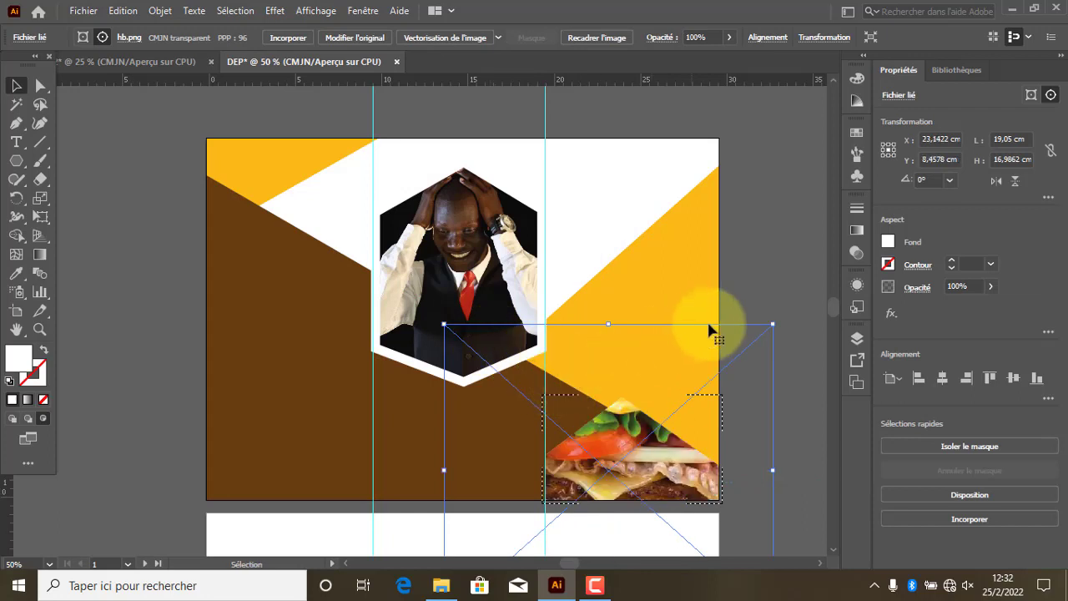
drag(773, 324, 729, 407)
drag(659, 464, 721, 382)
click(752, 377)
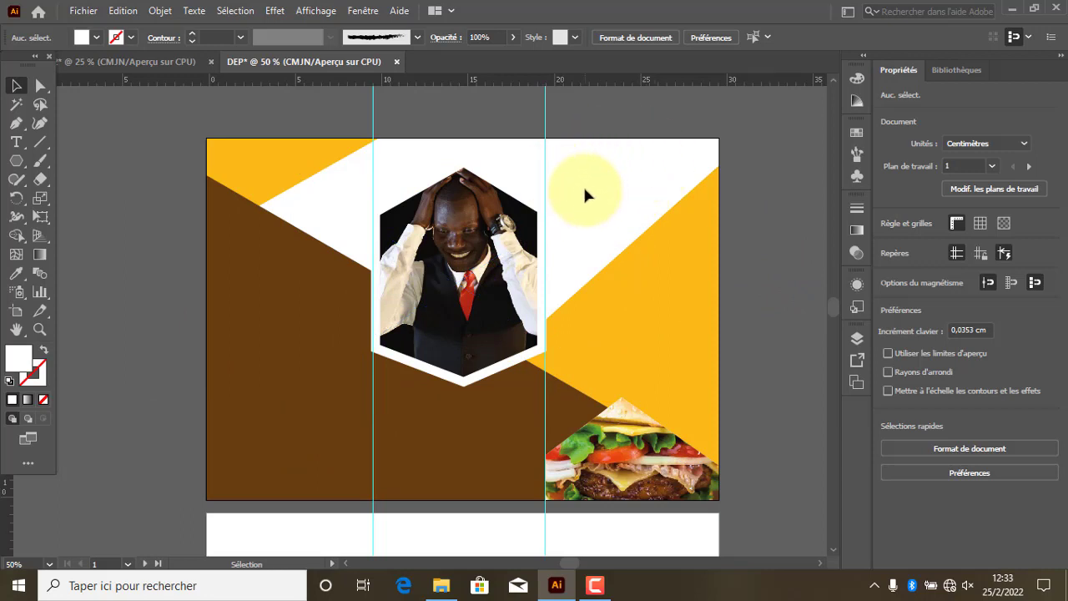
Step: Stretch the large yellow-orange shape upward from its top edge to a height of about 19,24 cm and deselect it
click(689, 298)
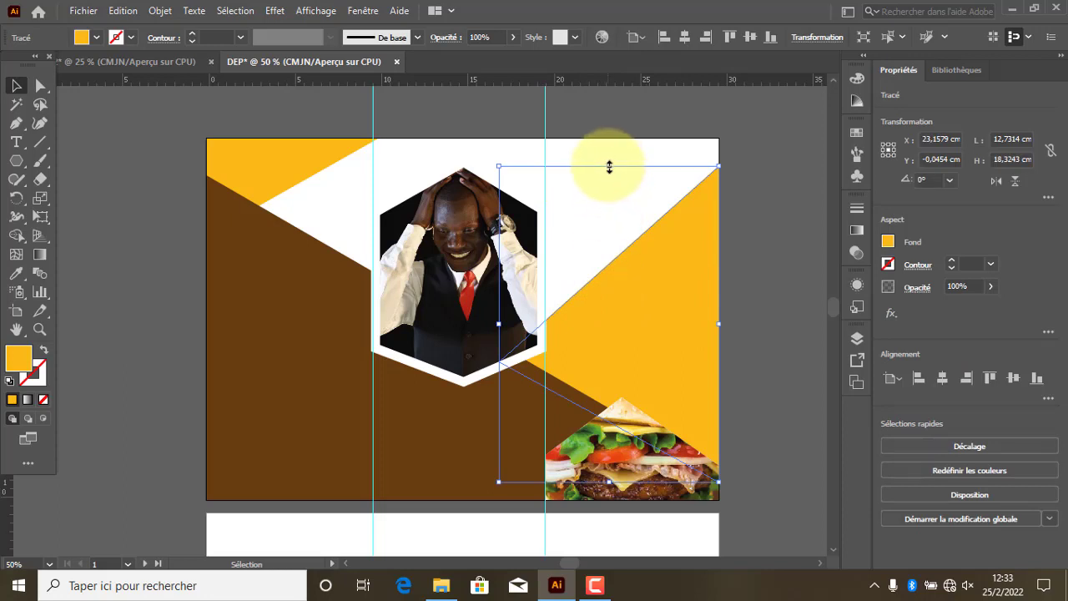
drag(609, 166, 609, 150)
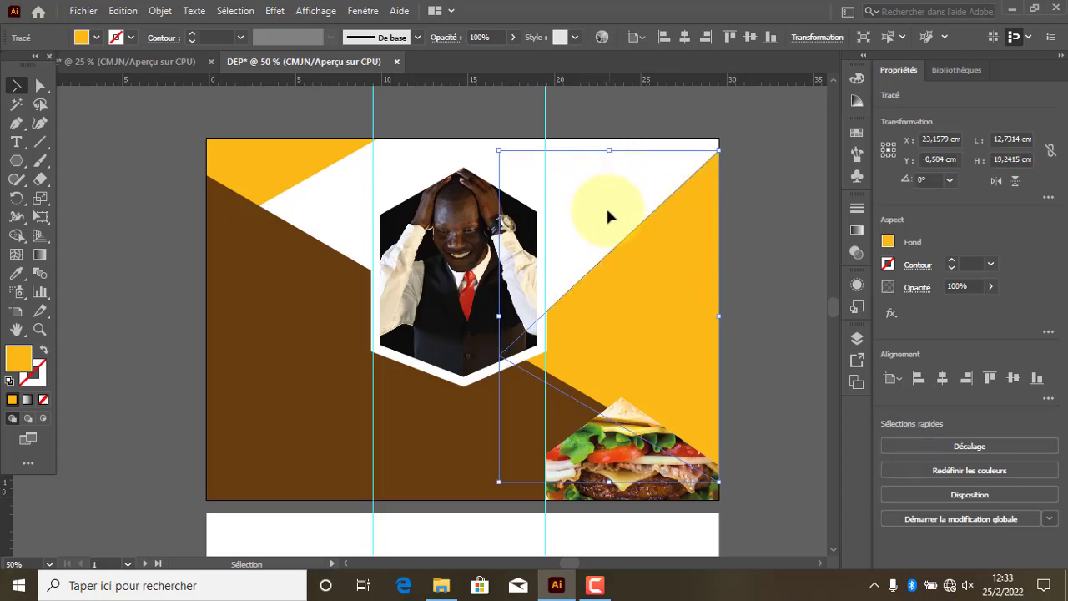
click(754, 215)
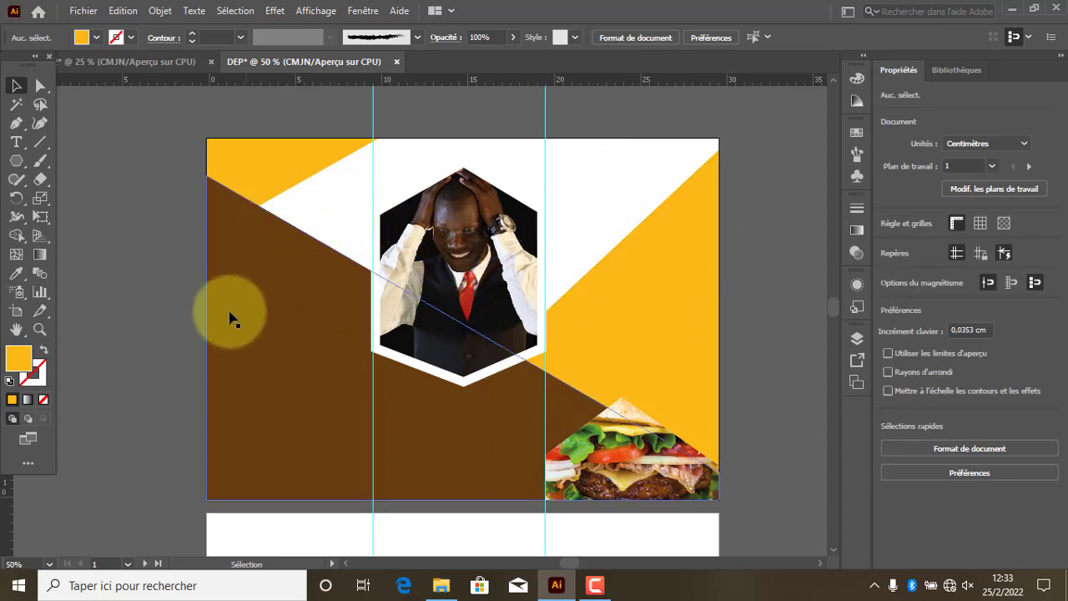
Step: Draw a yellow-orange hexagon about 0,91 x 1,05 cm near the artboard's left edge and copy it into a column of four on the brown shape
click(17, 162)
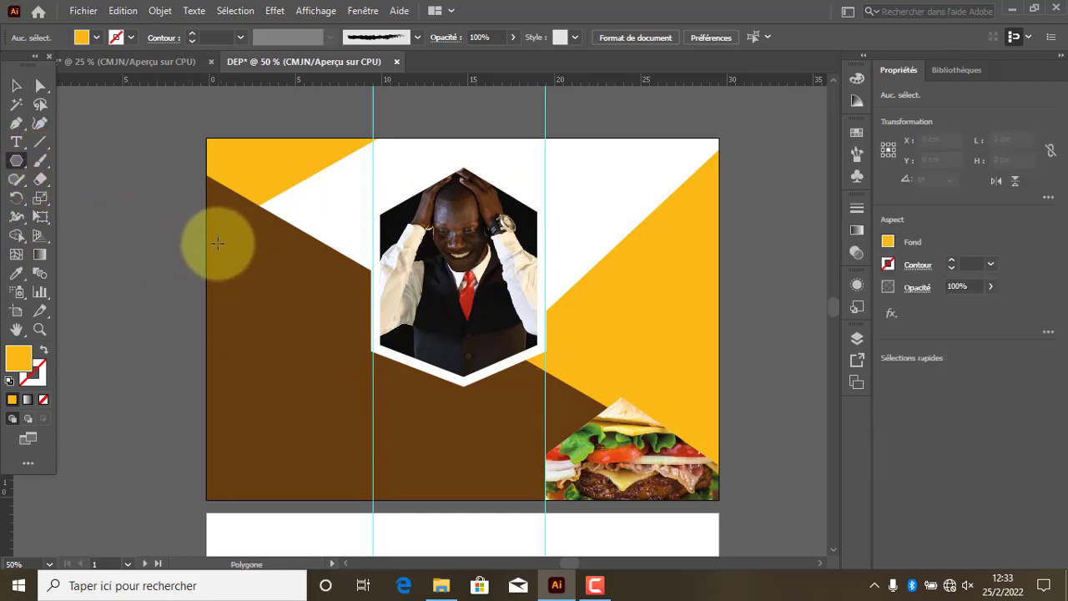
drag(216, 243, 226, 245)
click(17, 85)
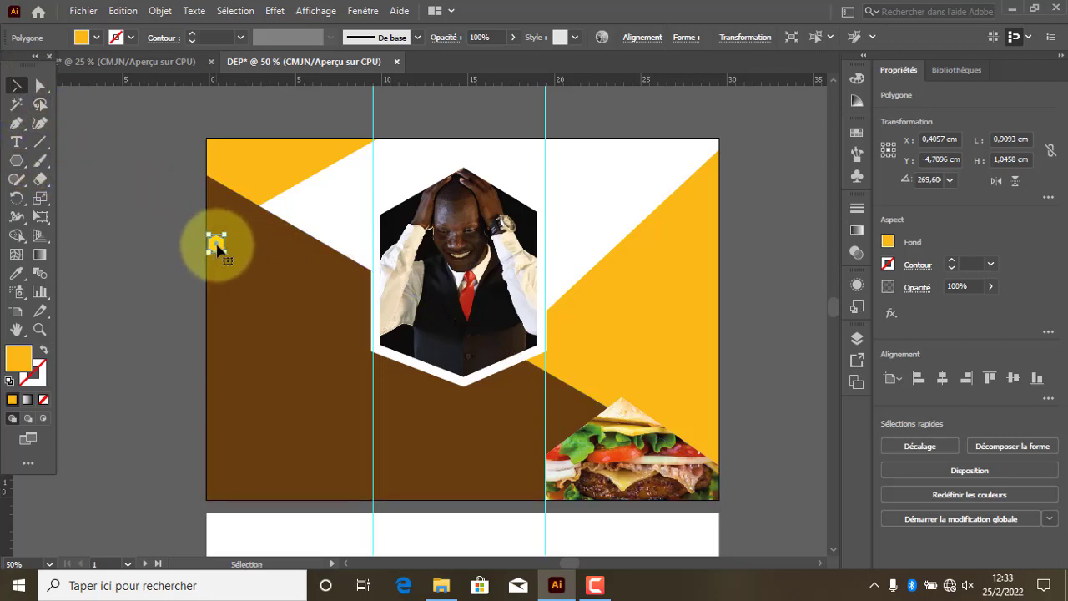
drag(216, 242, 228, 479)
click(161, 70)
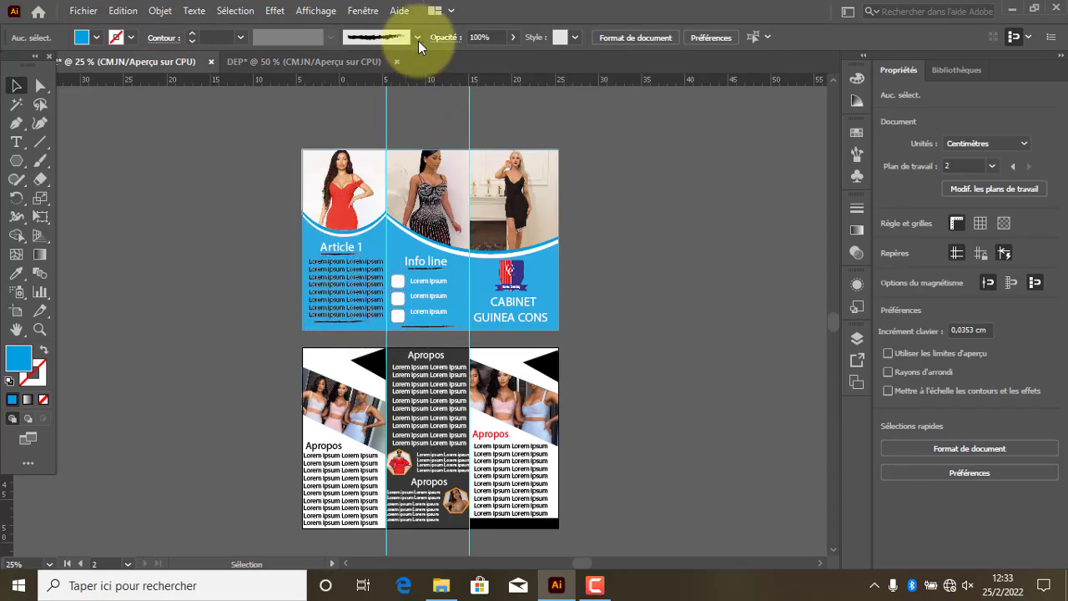
click(312, 70)
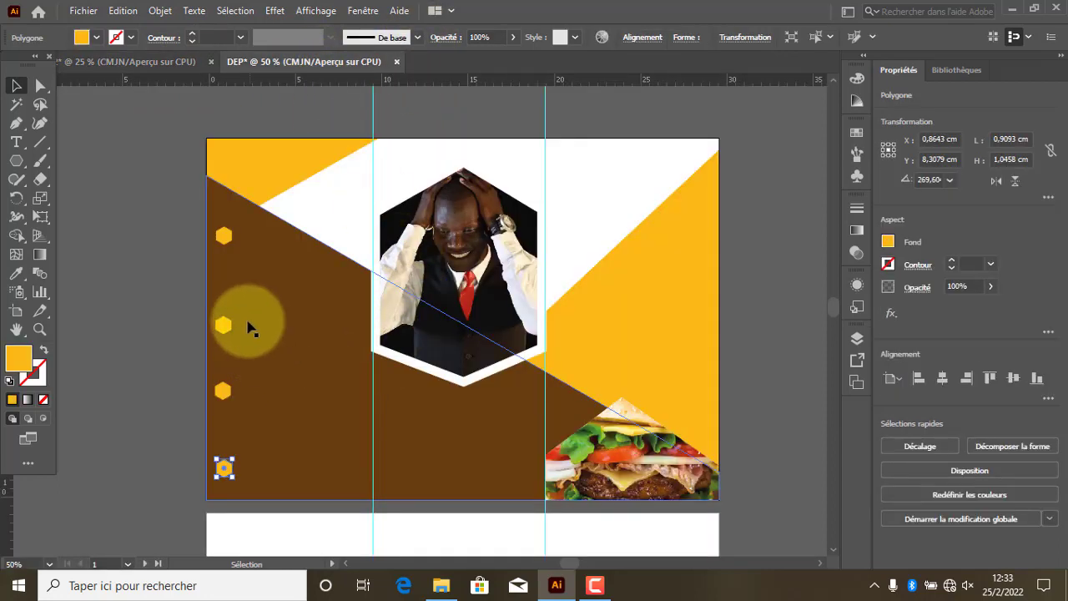
click(148, 206)
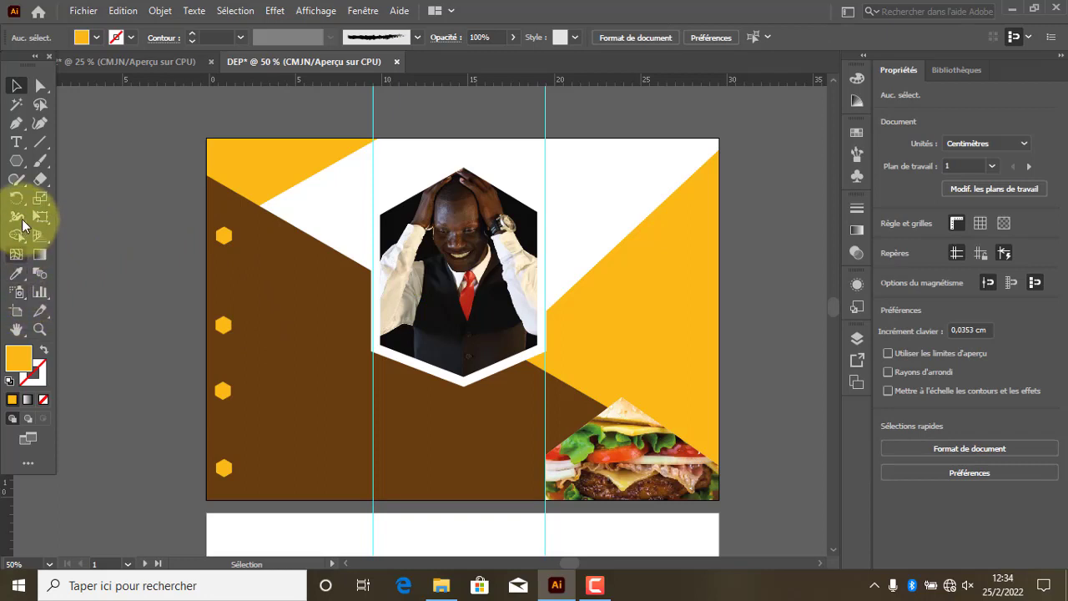
Step: Add the text SERVICES, enlarge it to about 17,5 pt, and place it beside the topmost small hexagon
click(16, 143)
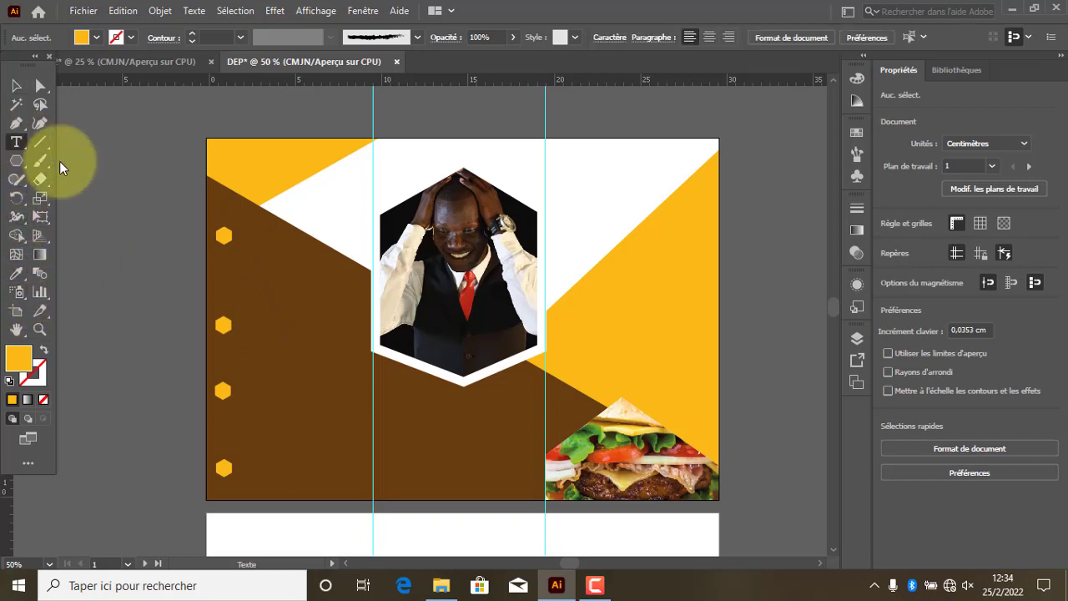
click(113, 266)
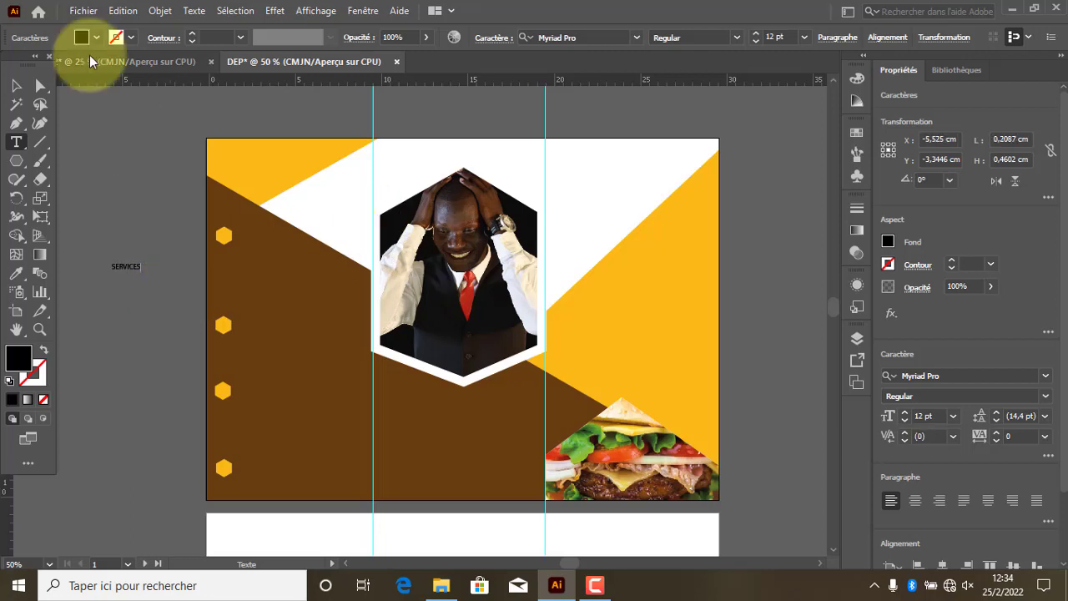
click(16, 85)
drag(138, 269, 296, 220)
scroll(259, 248, up, 2)
Step: Fill the SERVICES text with the orange swatch, keeping its Regular font style
click(97, 38)
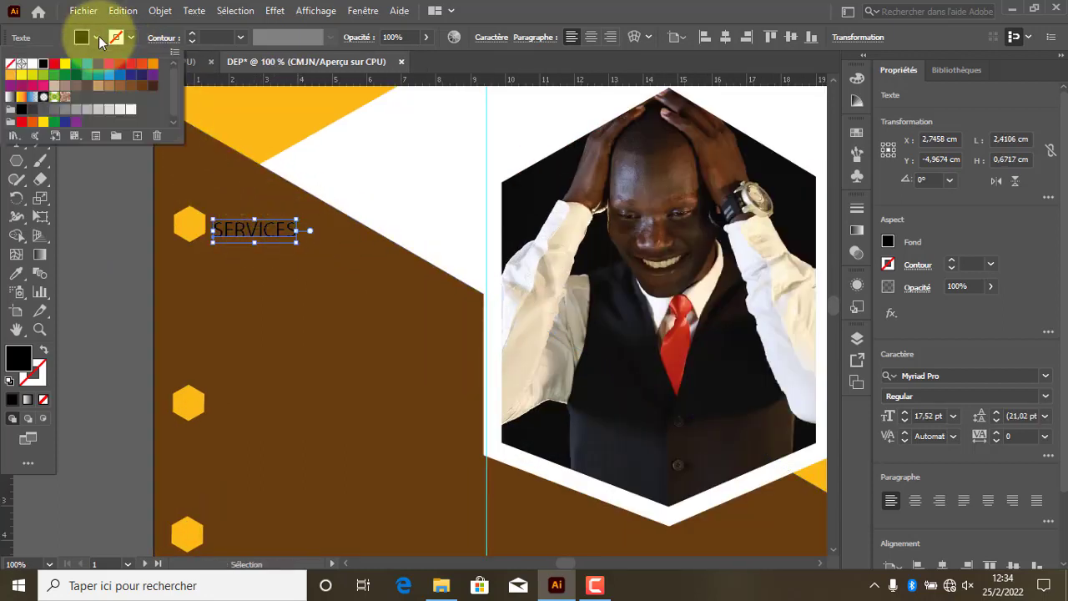
click(152, 67)
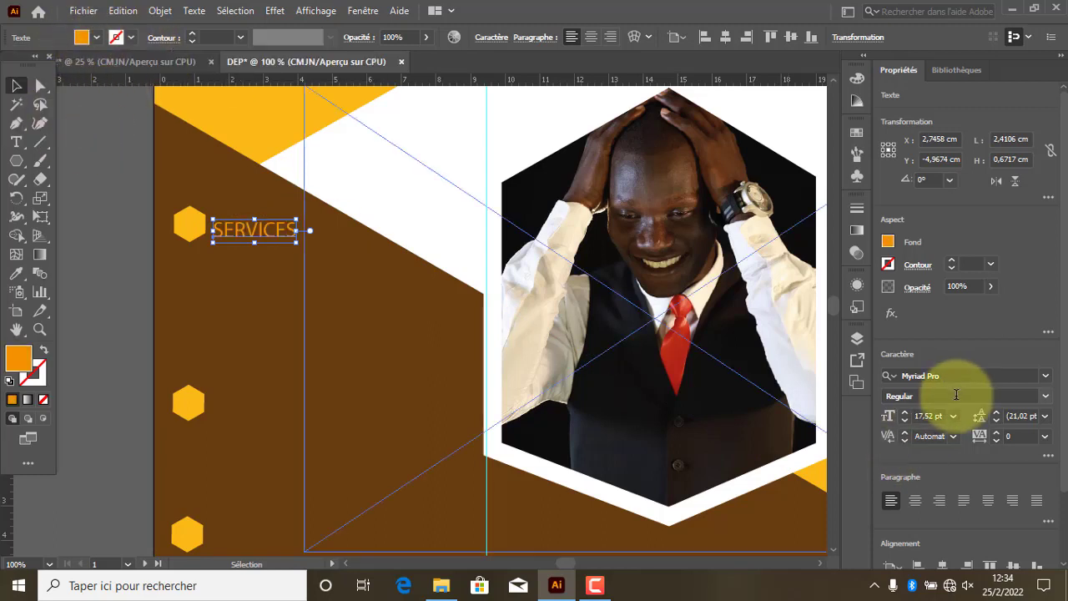
click(1046, 396)
click(1047, 400)
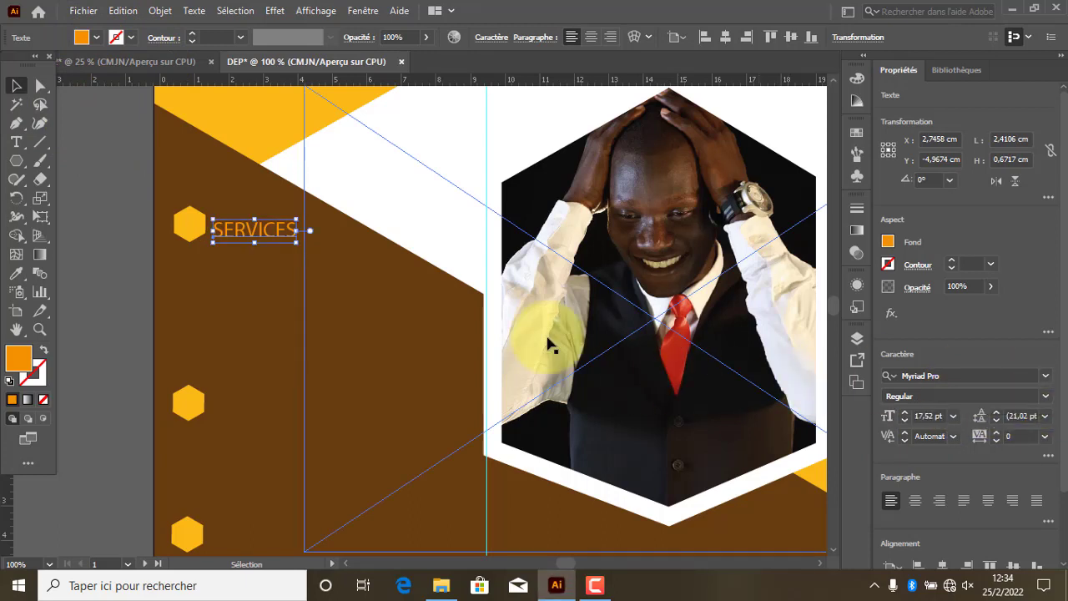
Step: Duplicate the SERVICES text just below the original and deselect the copy
drag(262, 237, 238, 278)
click(119, 214)
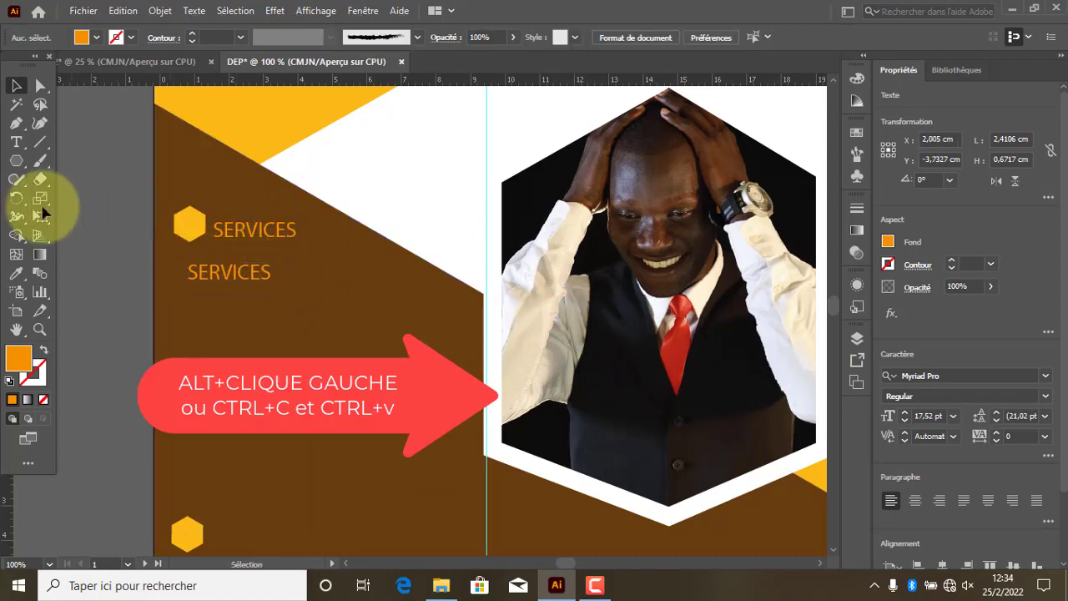
Step: Draw a horizontal line about 1,76 cm long under the SERVICES heading, with a 2 pt orange stroke
click(36, 148)
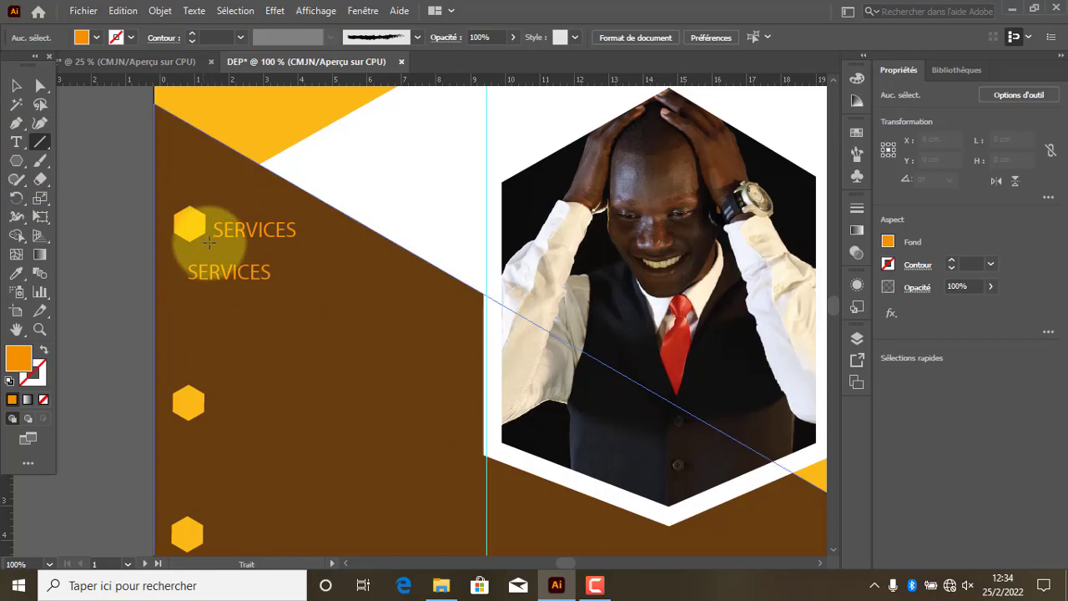
drag(204, 241, 263, 242)
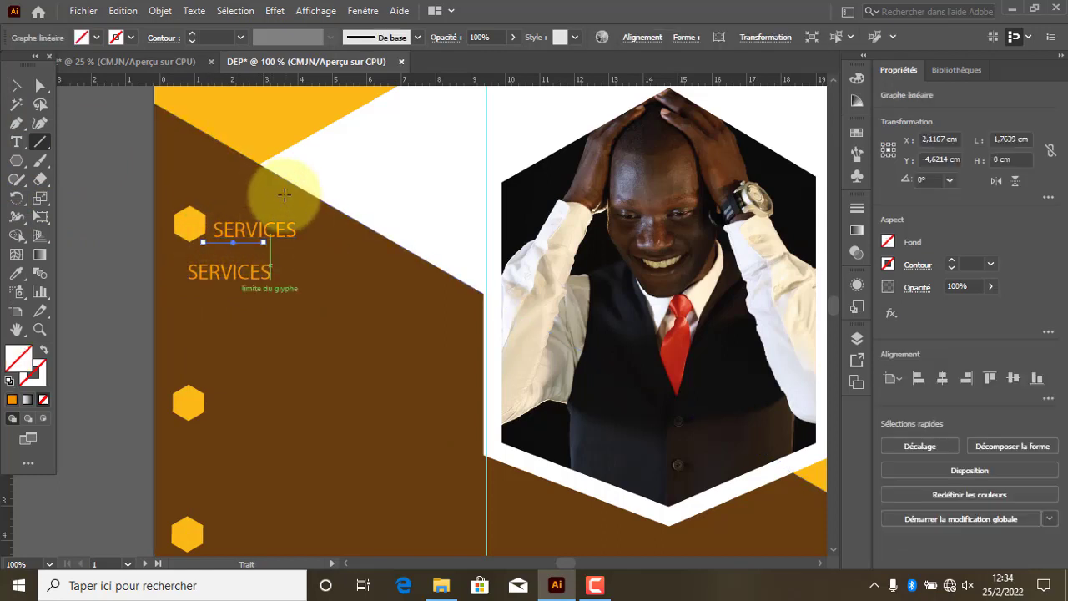
click(130, 38)
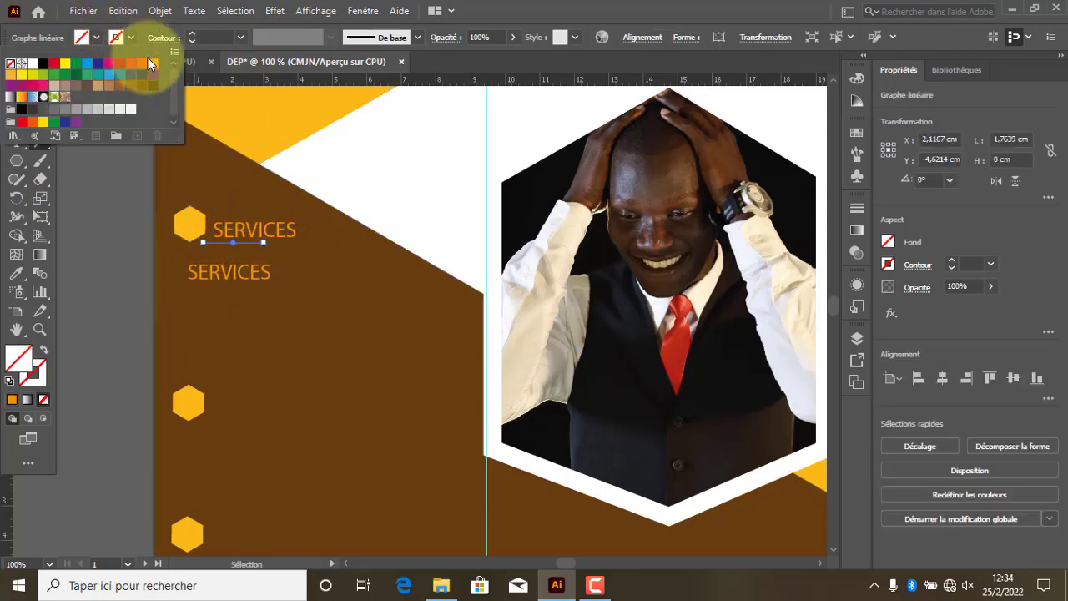
click(151, 64)
click(117, 41)
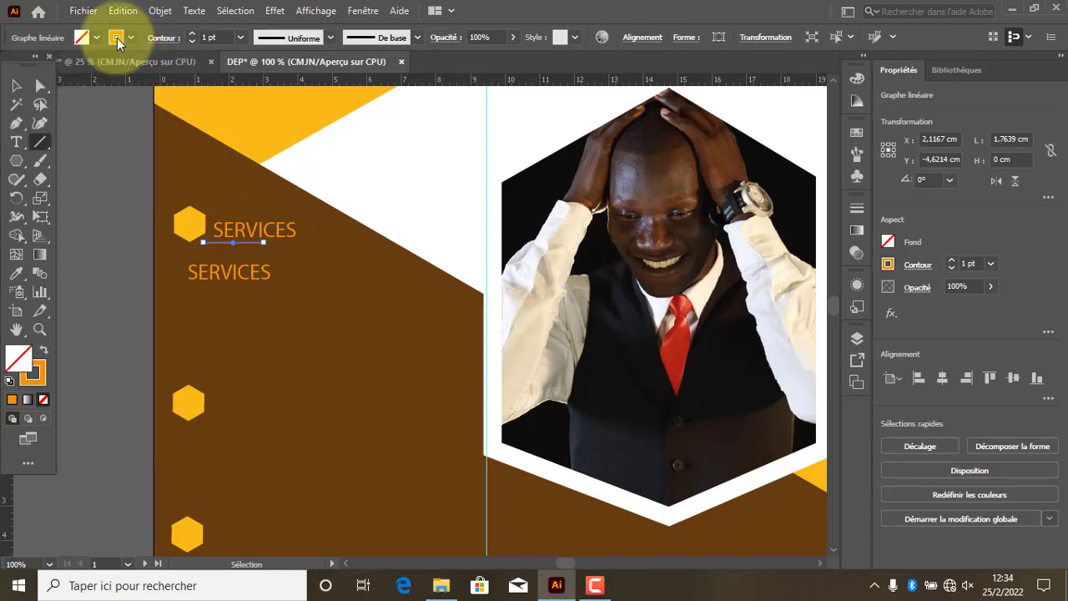
click(192, 41)
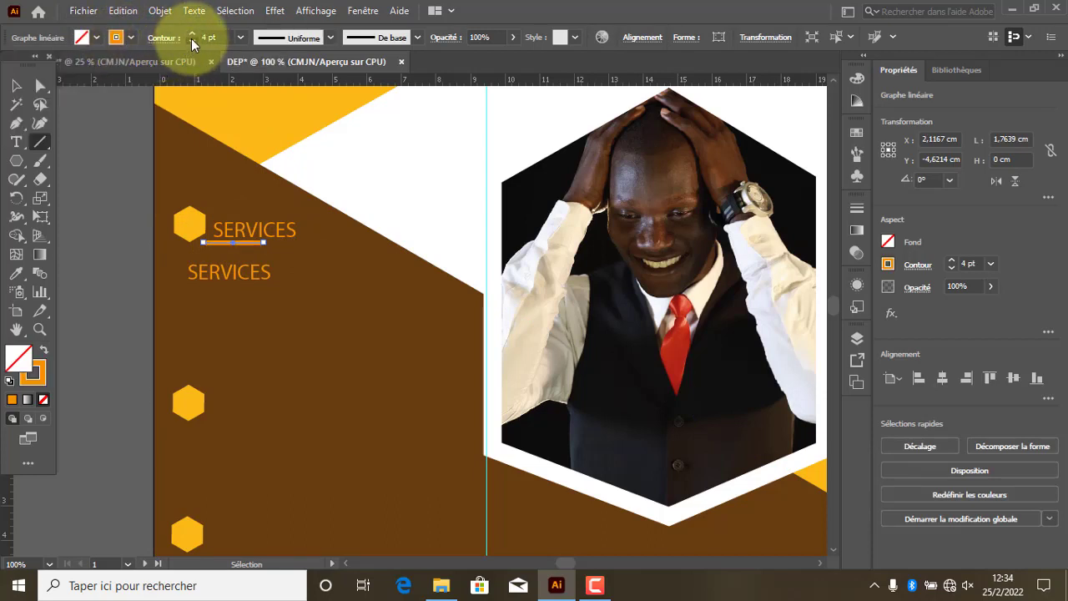
click(191, 41)
click(17, 85)
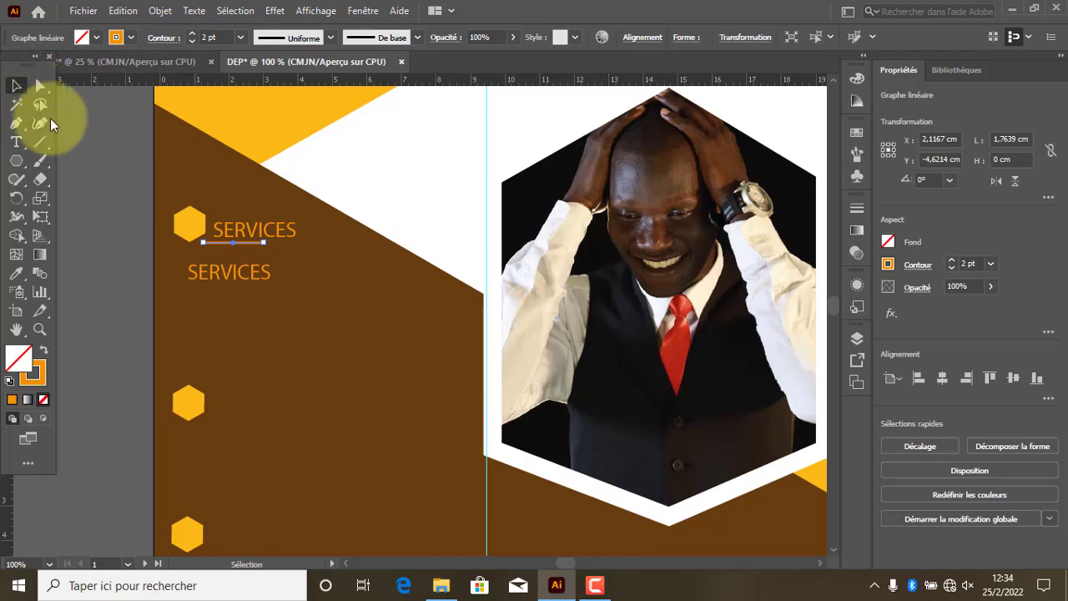
Step: Delete the duplicate SERVICES text below the heading
click(189, 339)
click(239, 277)
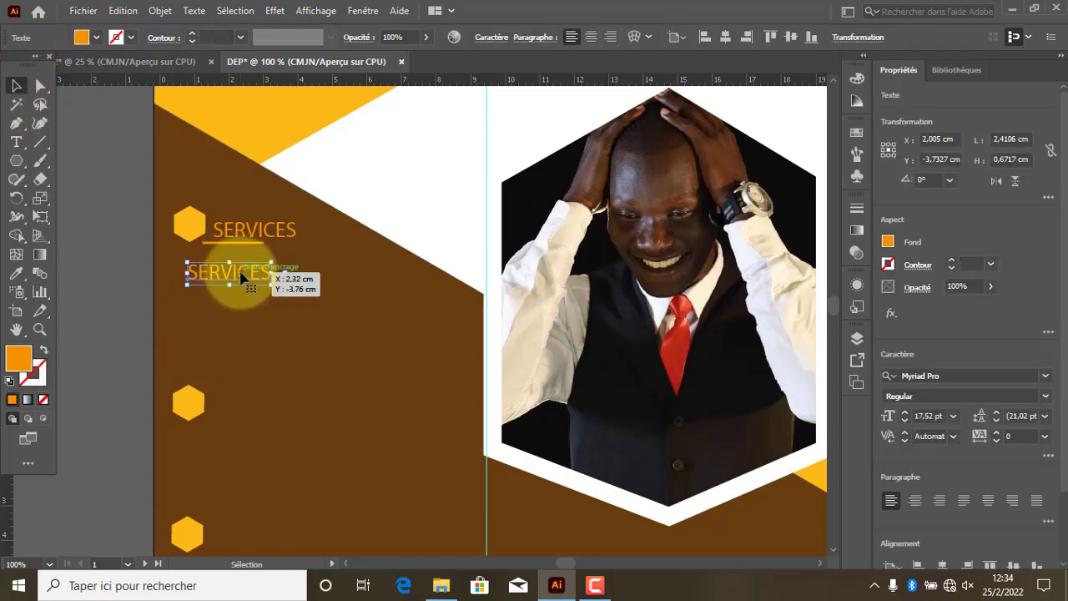
key(Delete)
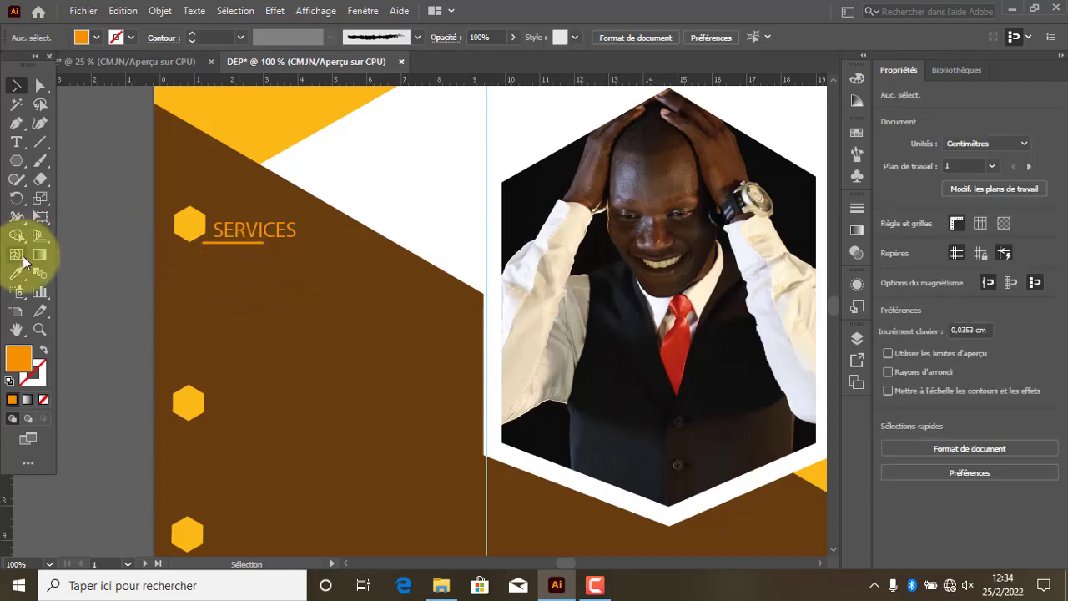
Step: Add two Lorem ipsum texts side by side below the SERVICES underline and fill both with the orange swatch
click(16, 142)
click(80, 273)
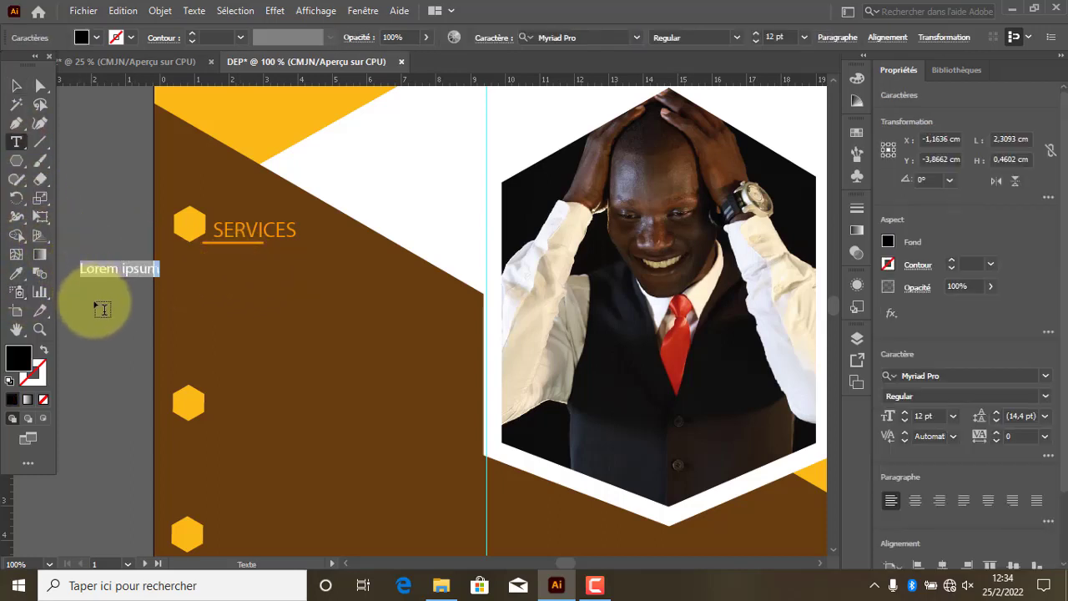
click(16, 86)
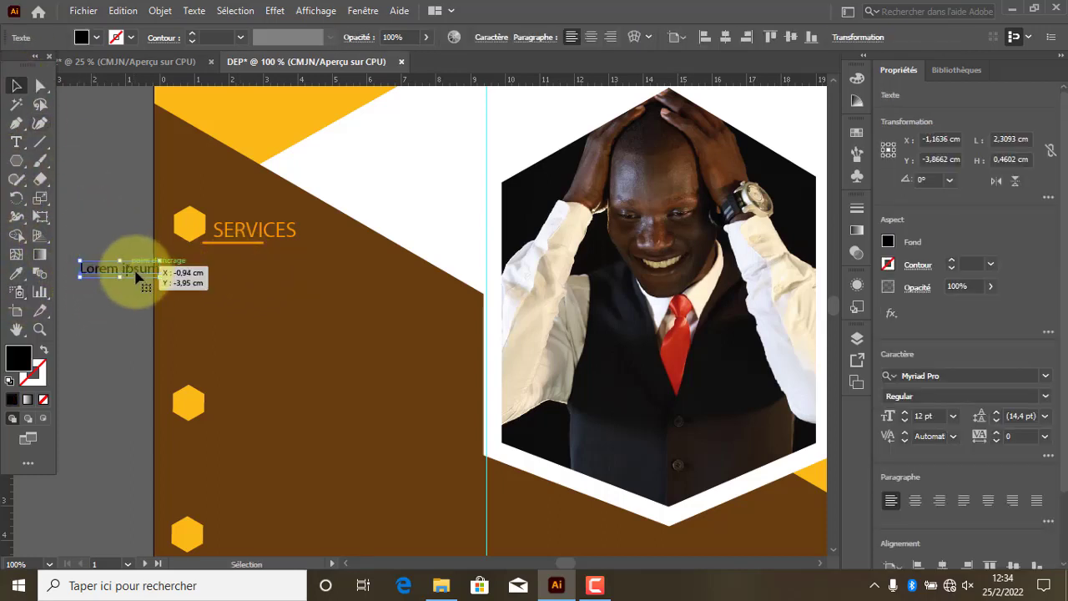
drag(136, 272, 309, 267)
shift+click(239, 269)
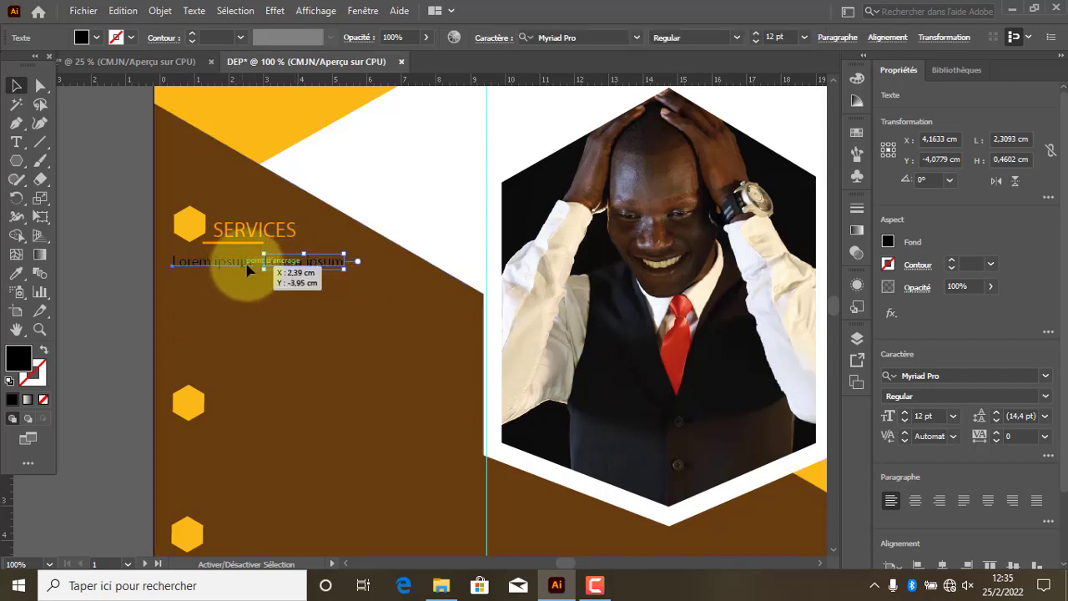
click(84, 38)
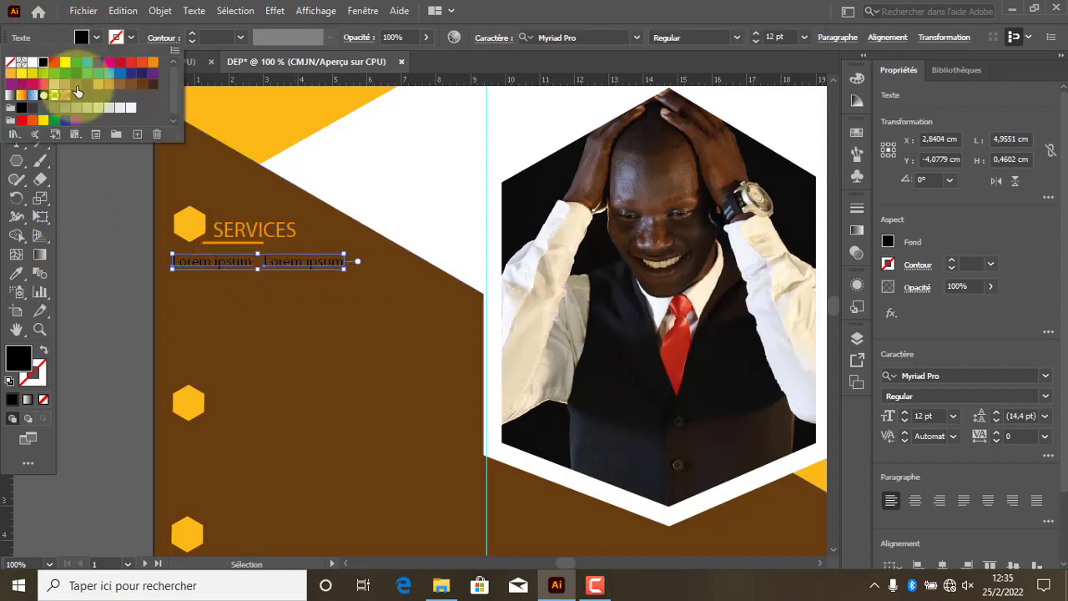
click(153, 65)
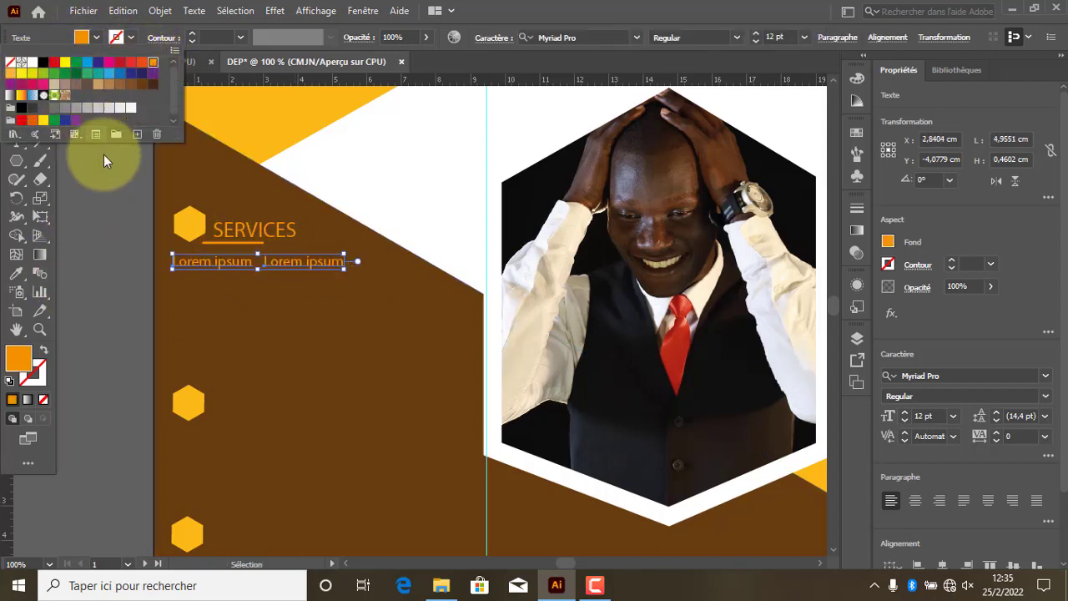
Step: Copy the orange Lorem ipsum pair downwards at even spacing to make six rows under SERVICES
click(214, 264)
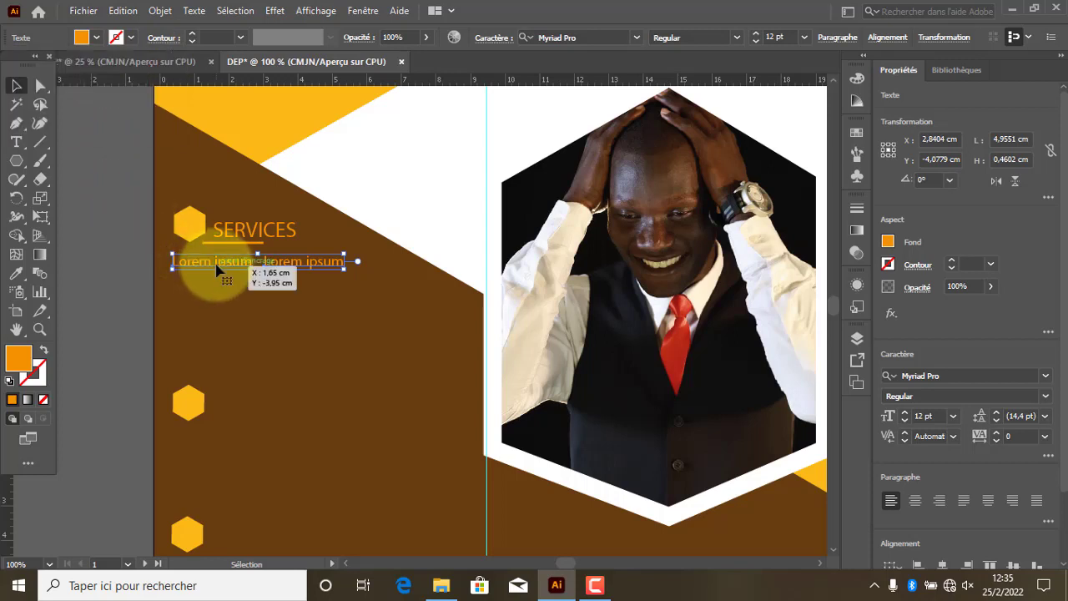
drag(215, 267, 214, 288)
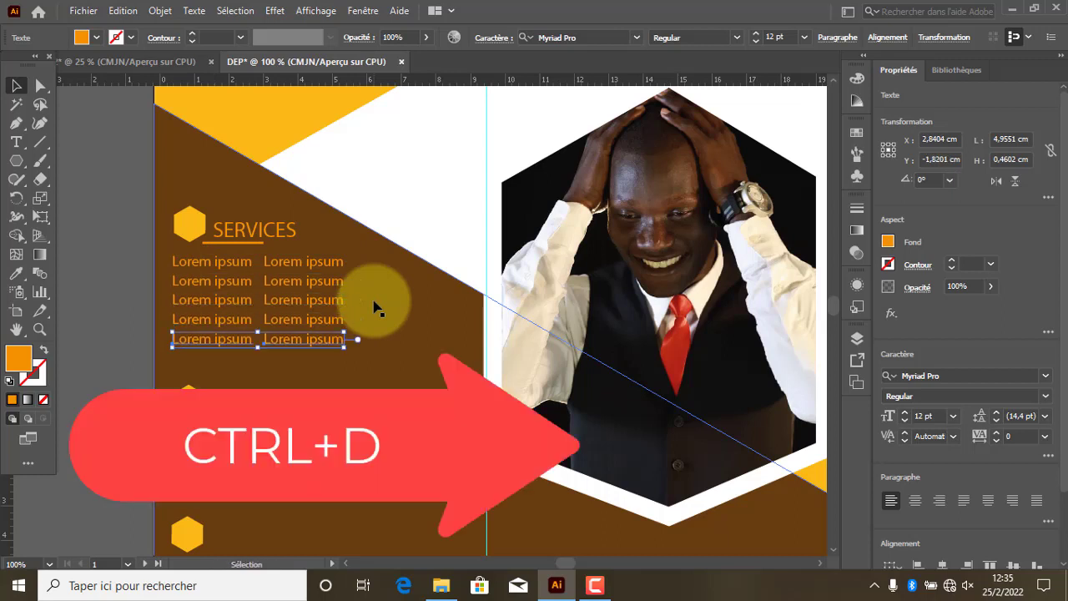
key(ctrl+d)
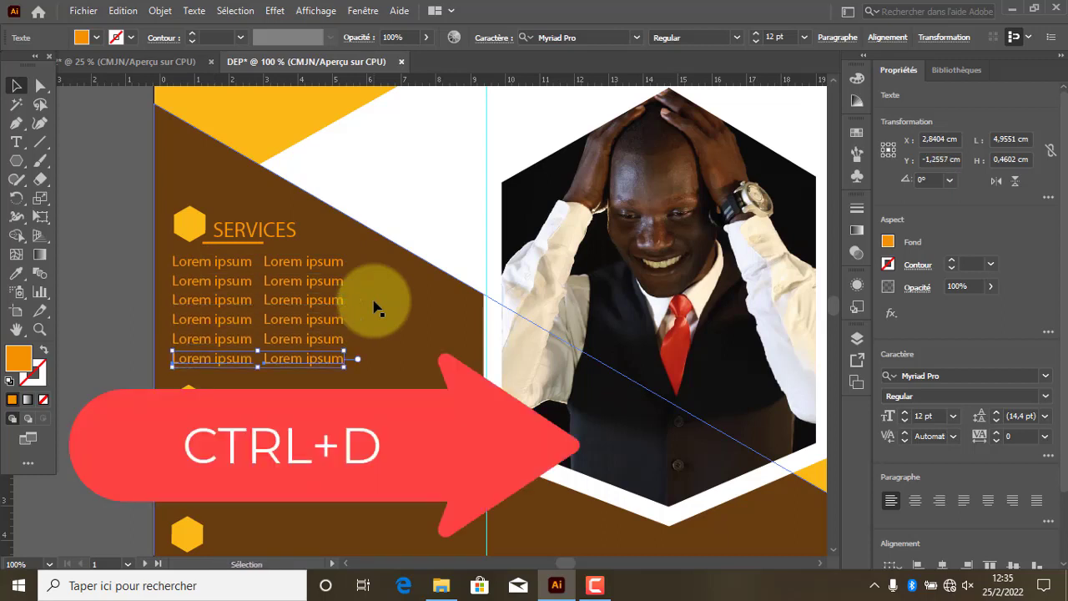
Step: Copy the SERVICES heading and its underline beside the second hexagon, changing the copied heading's text to AUTRES
click(280, 235)
drag(278, 232, 280, 407)
double_click(279, 404)
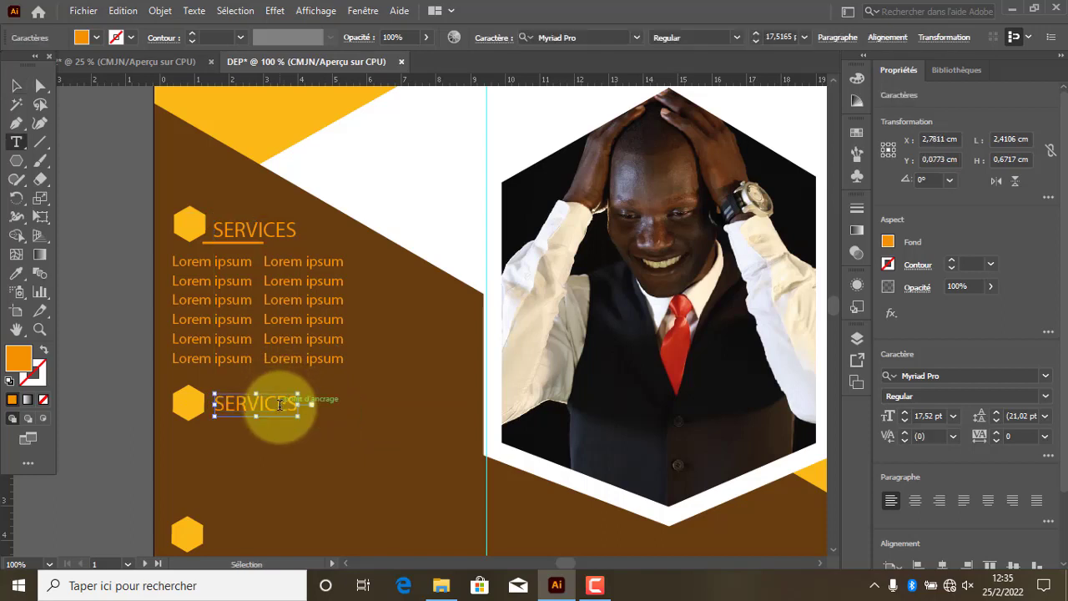
double_click(279, 404)
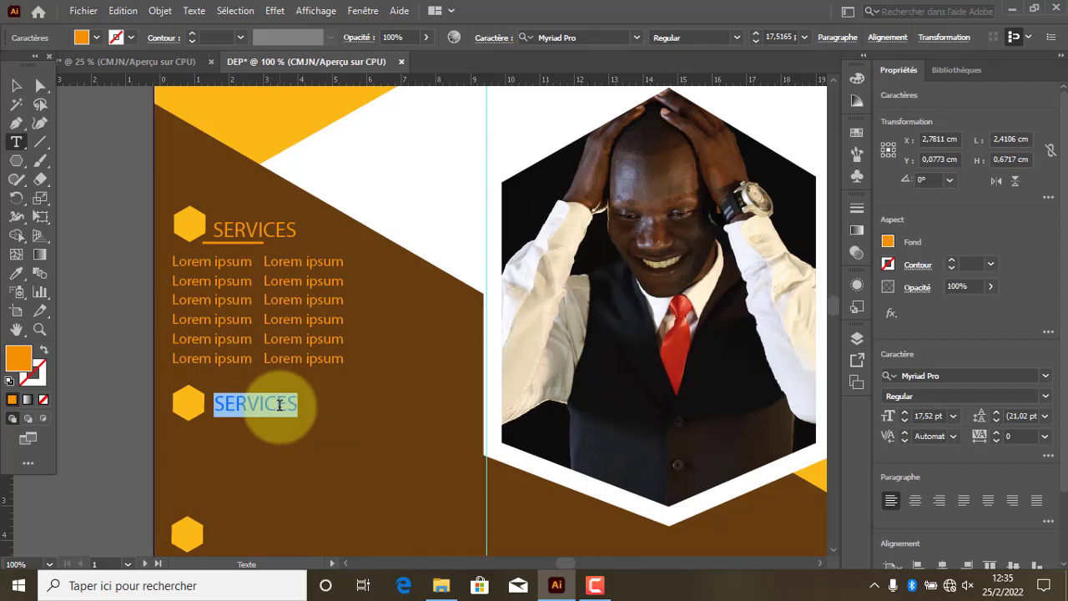
text(a)
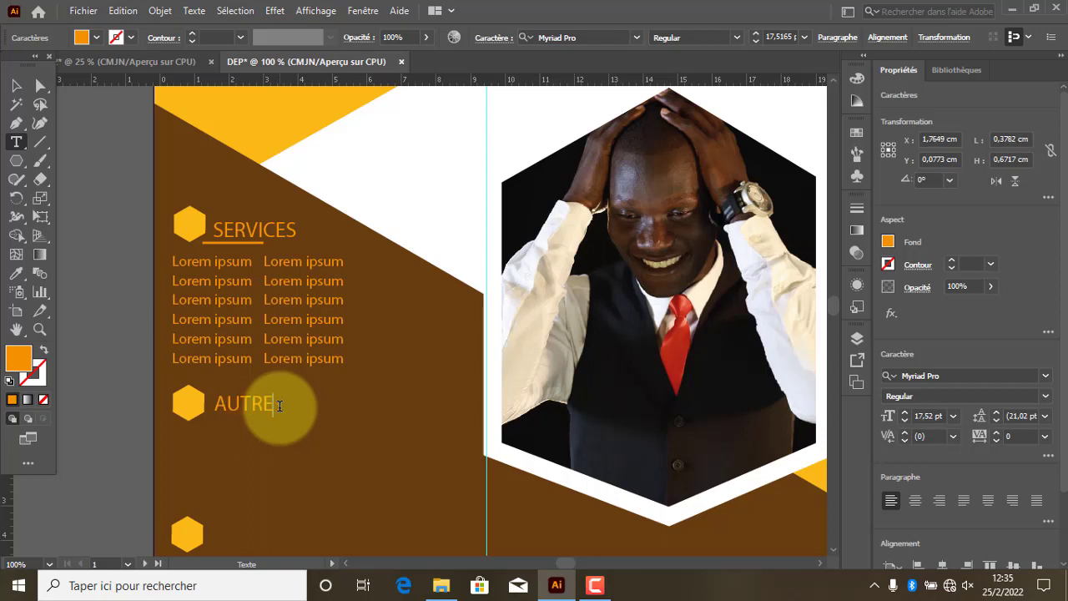
click(16, 85)
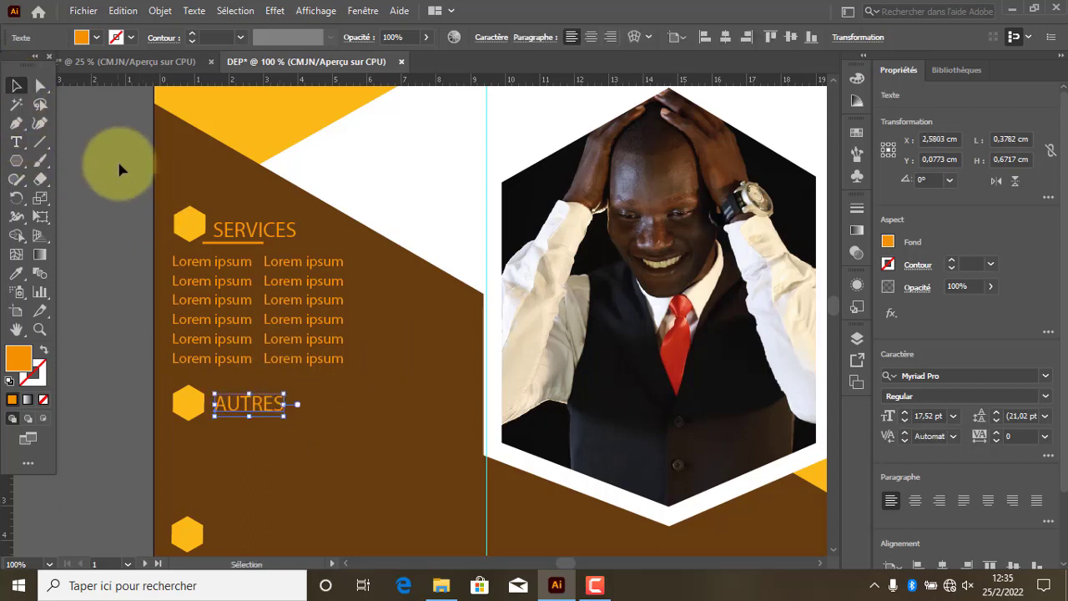
click(248, 242)
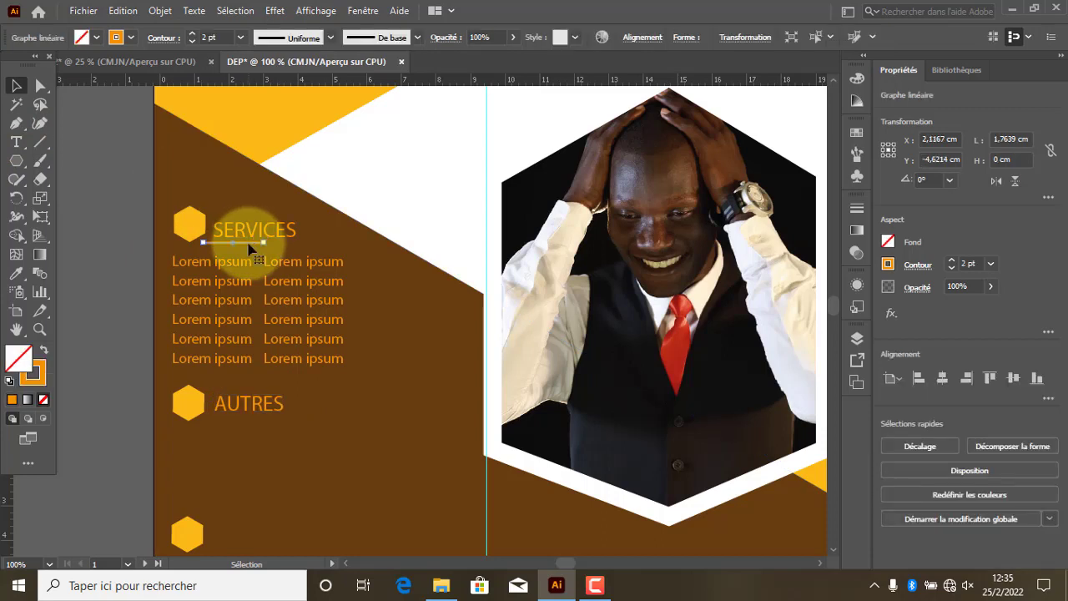
drag(249, 244, 248, 419)
Step: Copy a Lorem ipsum pair below AUTRES, filled white and repeated downwards to make four rows
click(242, 265)
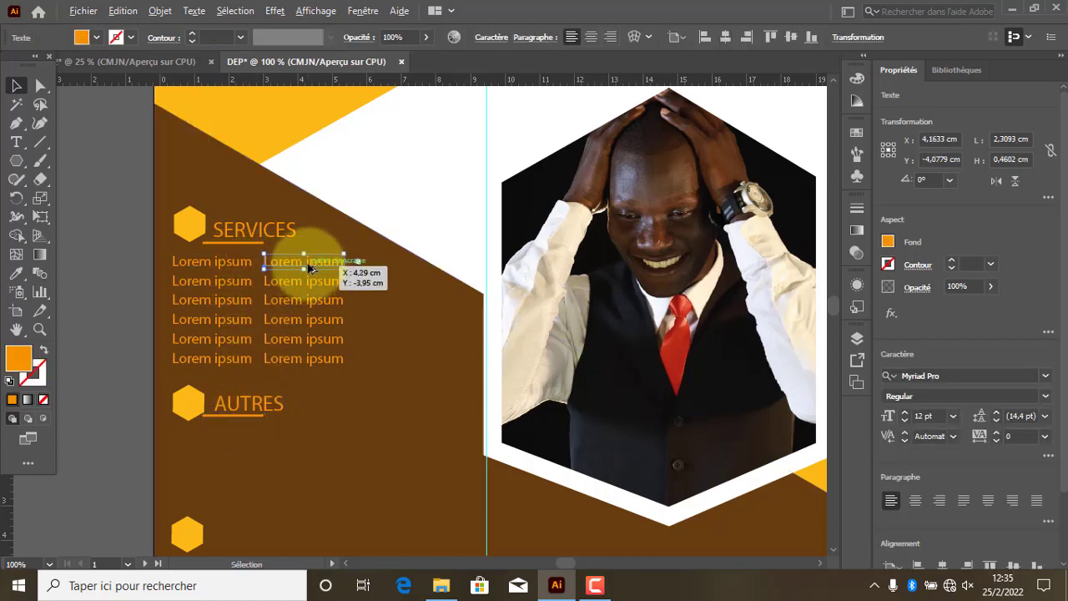
drag(310, 267, 267, 440)
click(99, 38)
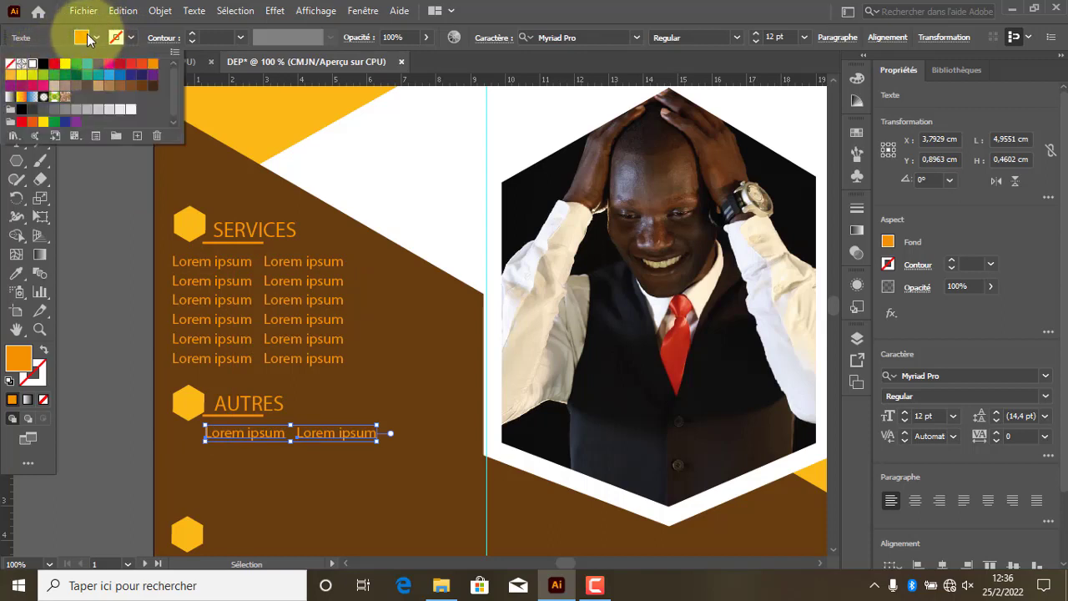
click(38, 64)
click(72, 25)
drag(321, 432, 339, 457)
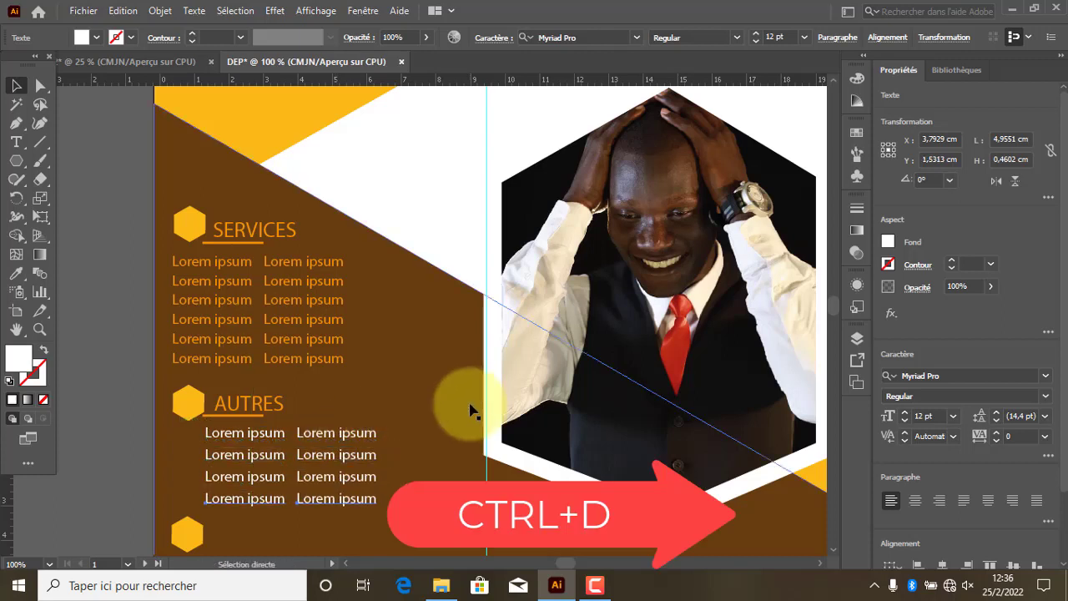
Step: Fill the AUTRES heading with the yellow swatch
scroll(417, 332, down, 3)
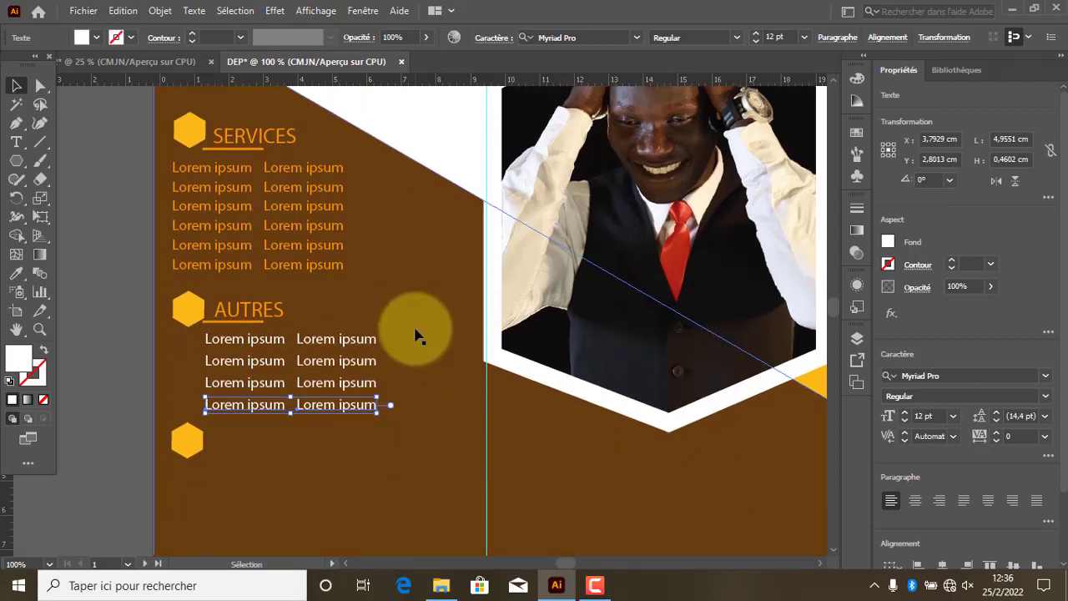
click(268, 319)
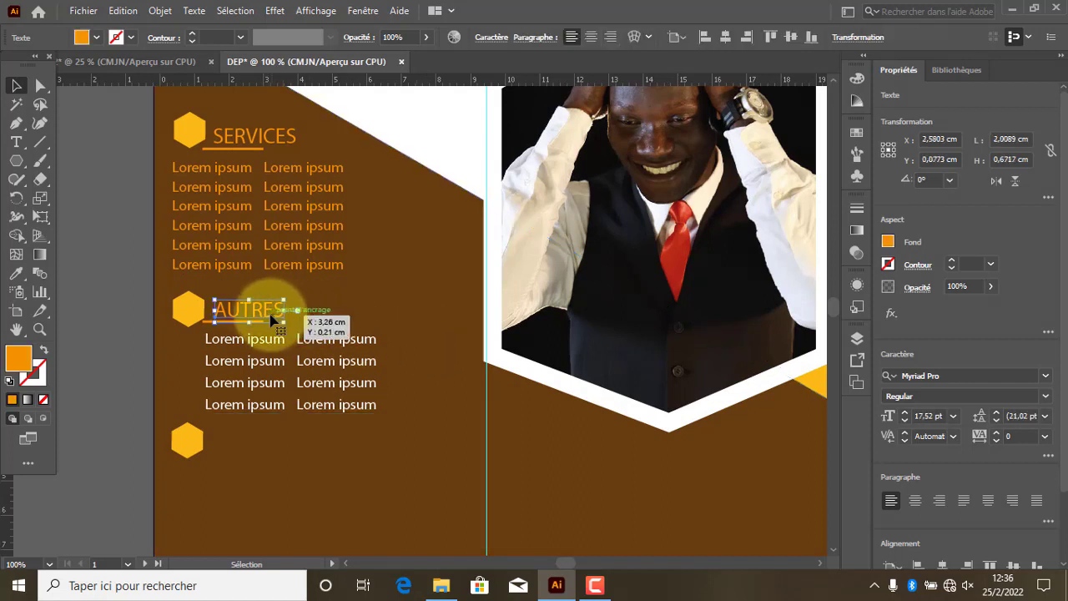
click(115, 38)
click(43, 121)
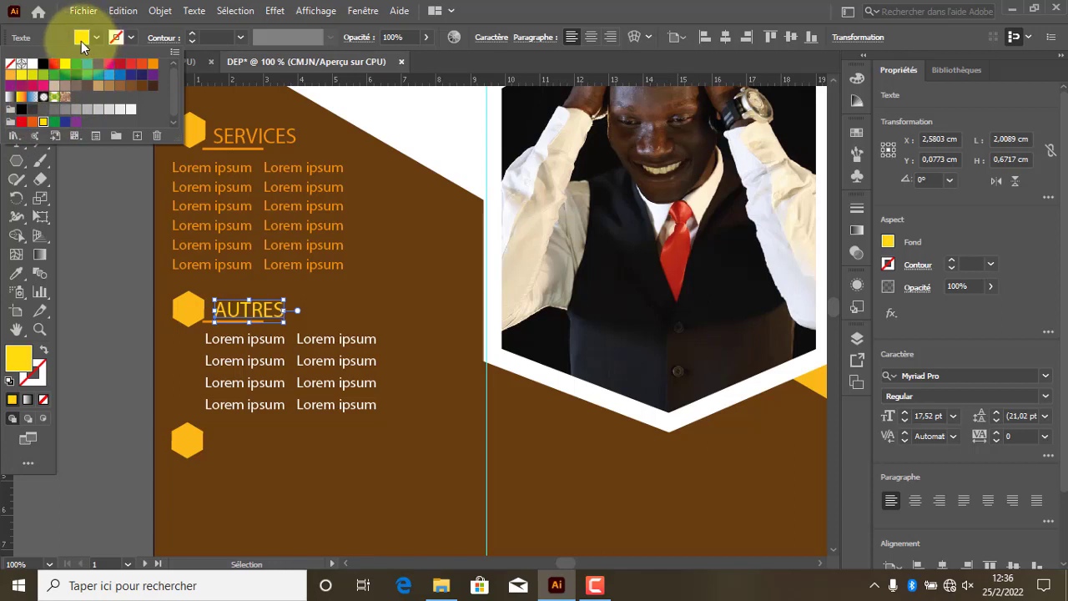
click(80, 39)
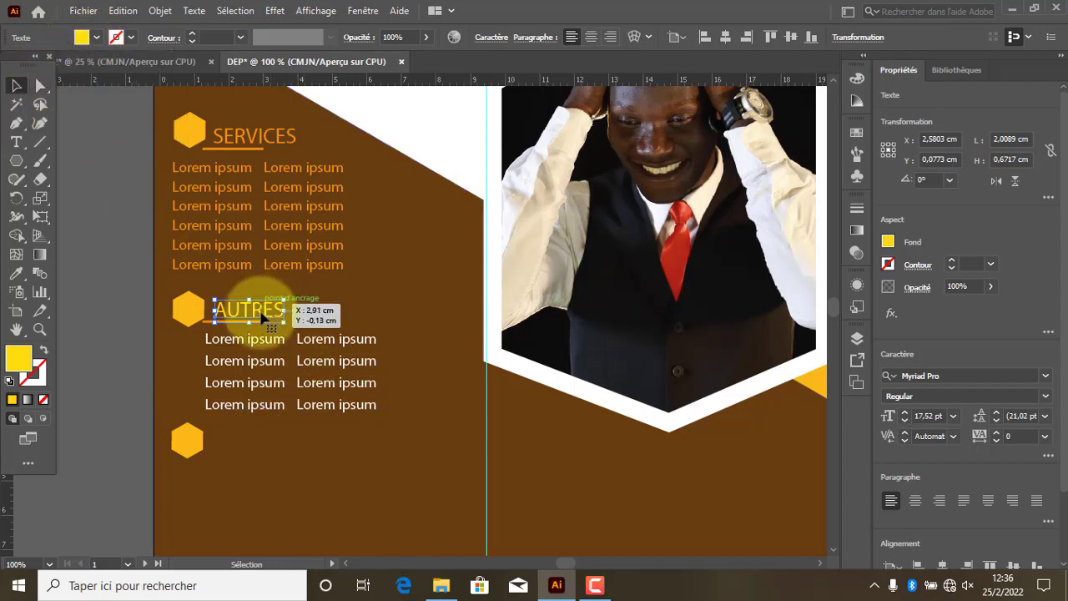
Step: Copy the yellow AUTRES heading and its orange underline beside the third hexagon
drag(261, 316, 267, 449)
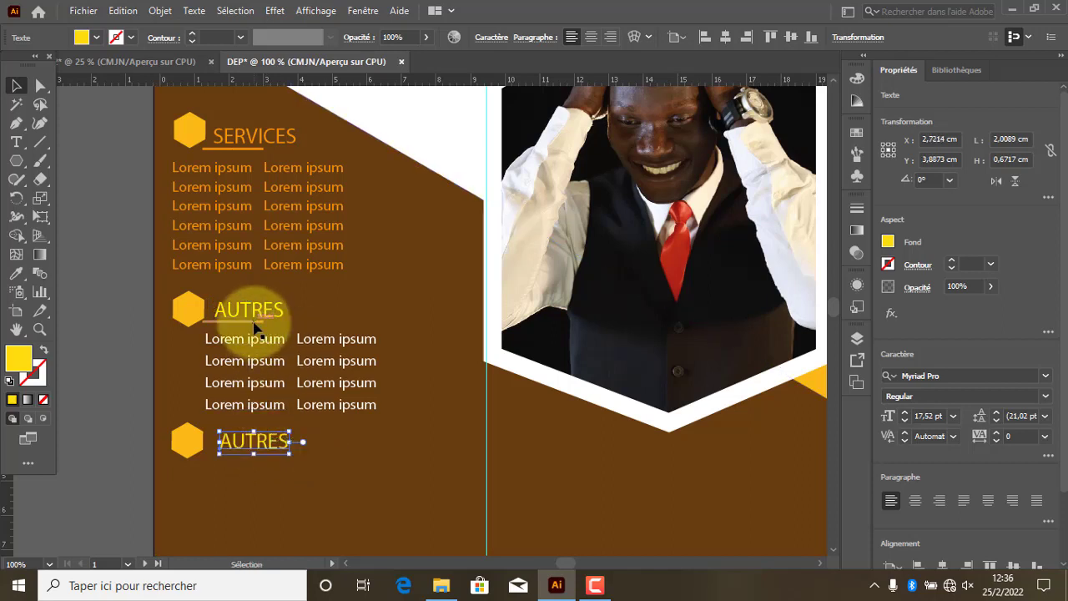
click(252, 322)
drag(254, 327, 249, 459)
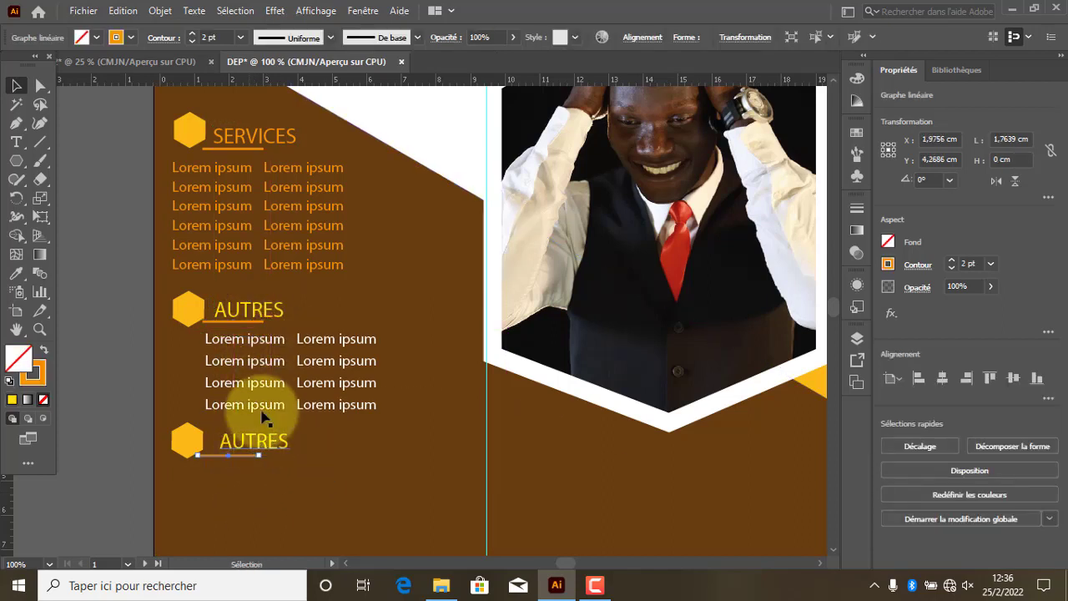
Step: Copy the white Lorem ipsum pair below the second AUTRES heading and repeat it downwards to make five rows
click(260, 340)
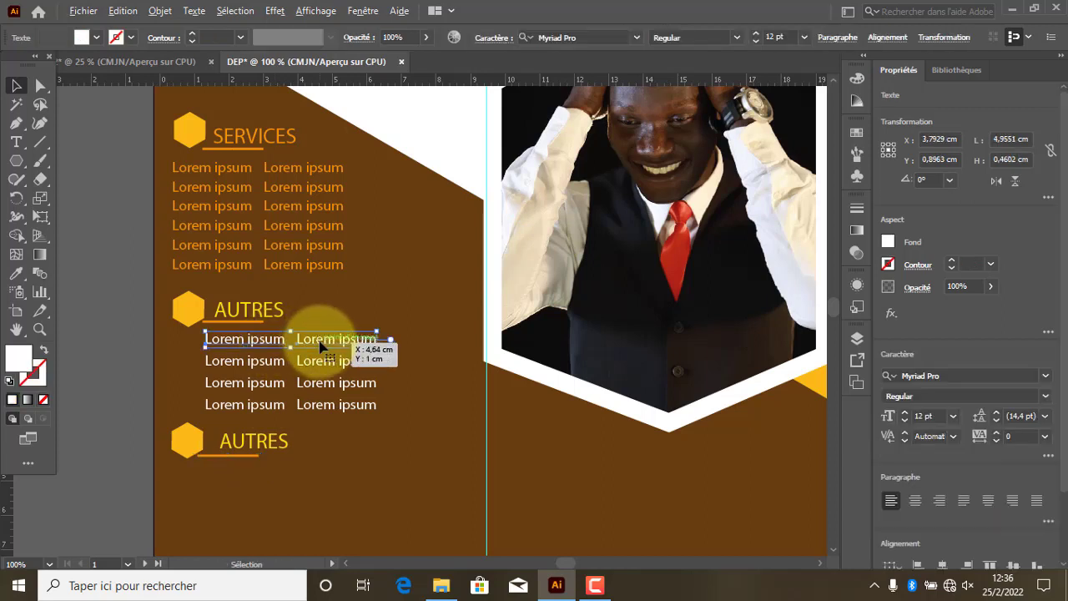
drag(320, 347, 326, 498)
key(ctrl+d)
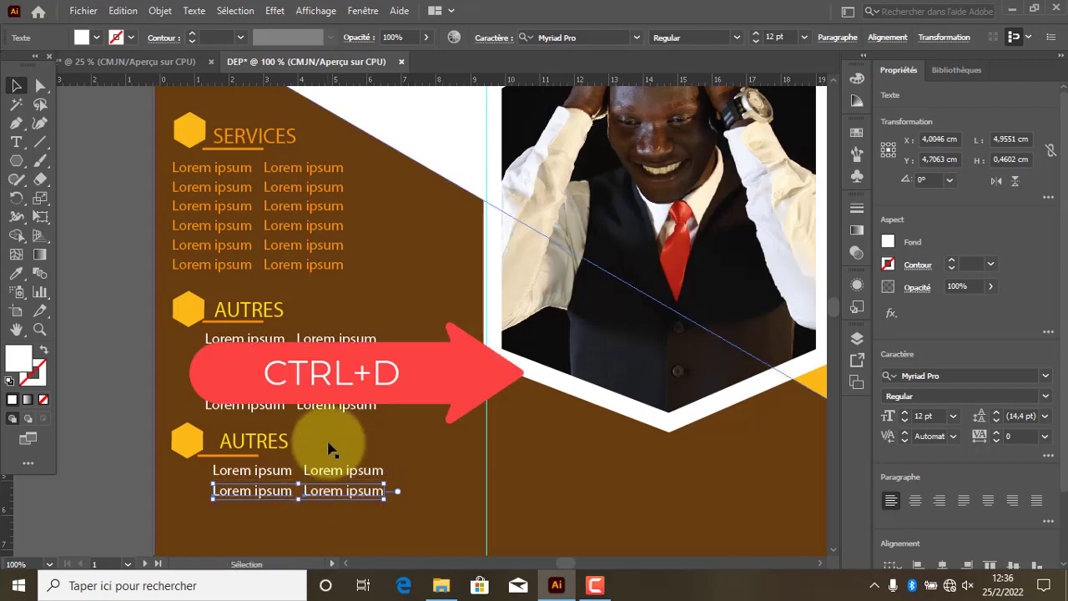
Step: Copy the yellow AUTRES heading and its orange underline beside the fourth hexagon
scroll(333, 441, down, 5)
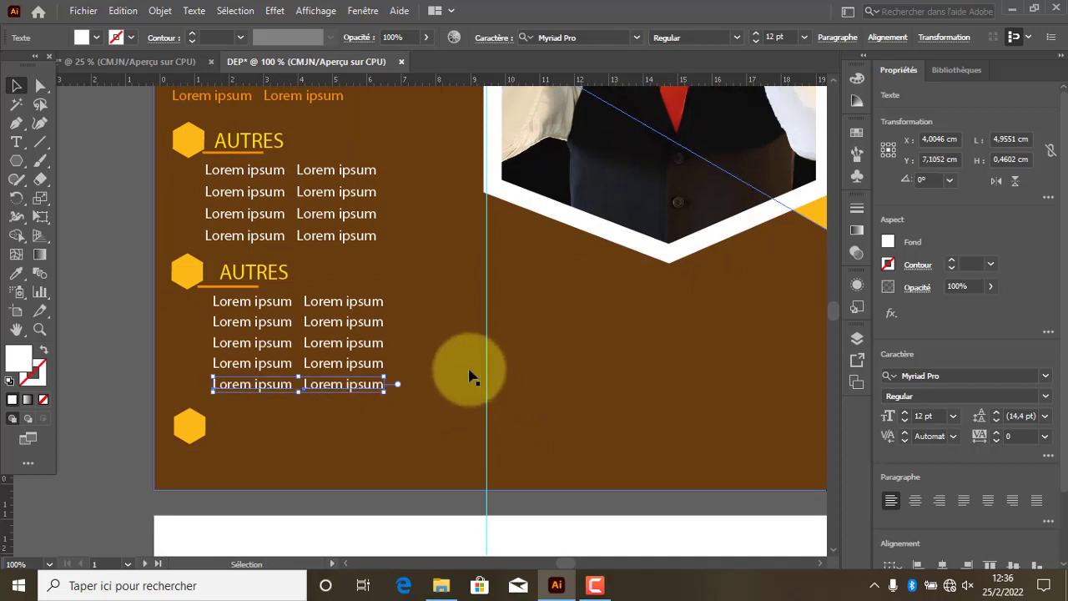
click(254, 275)
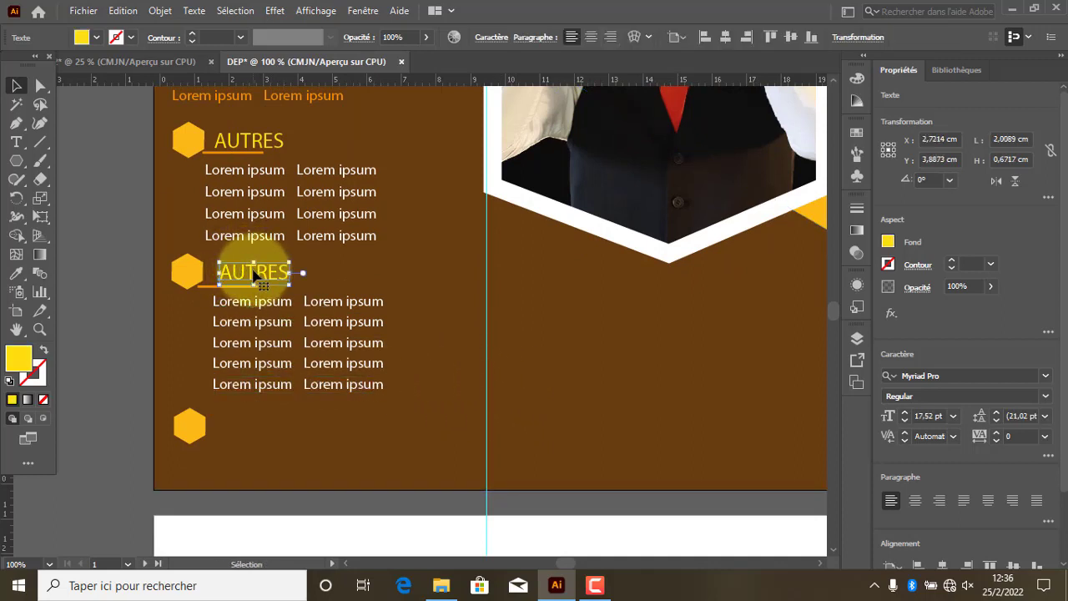
shift+click(242, 285)
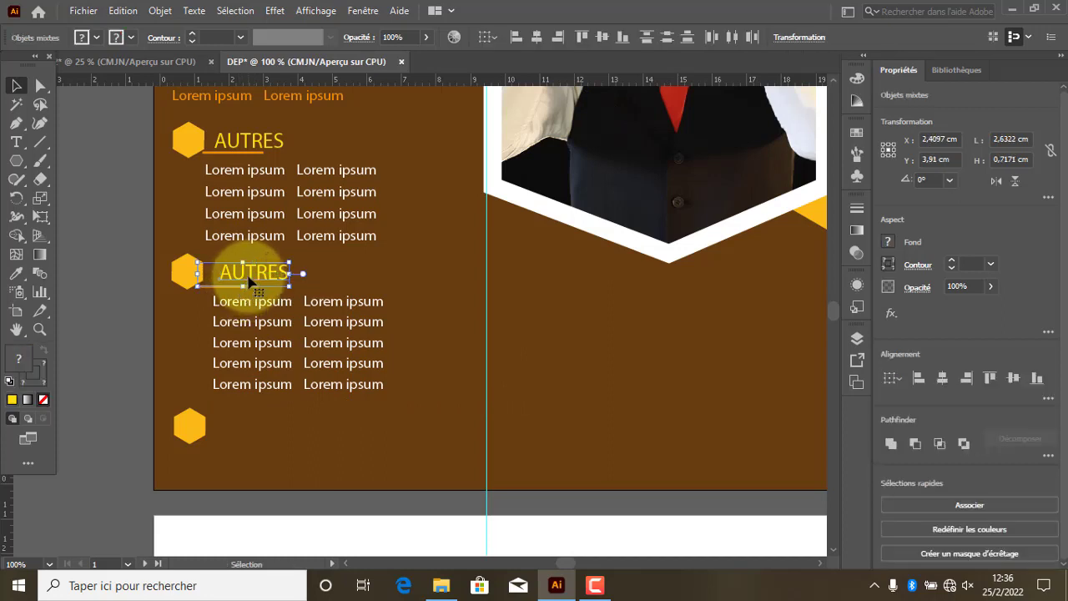
drag(249, 282, 255, 432)
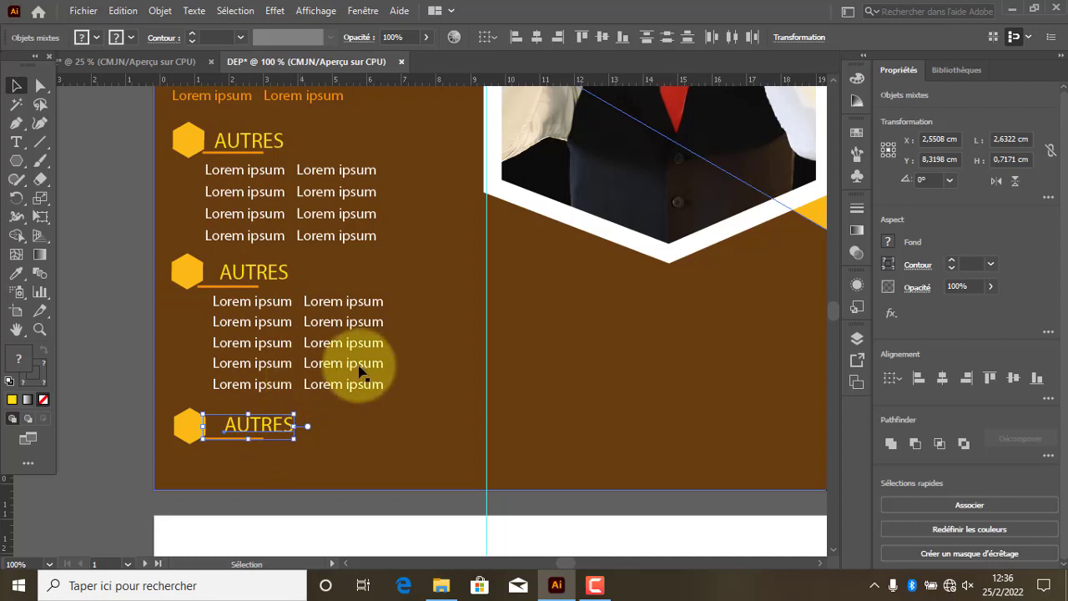
Step: Copy the white Lorem ipsum pair below the last AUTRES heading to make two rows
click(275, 386)
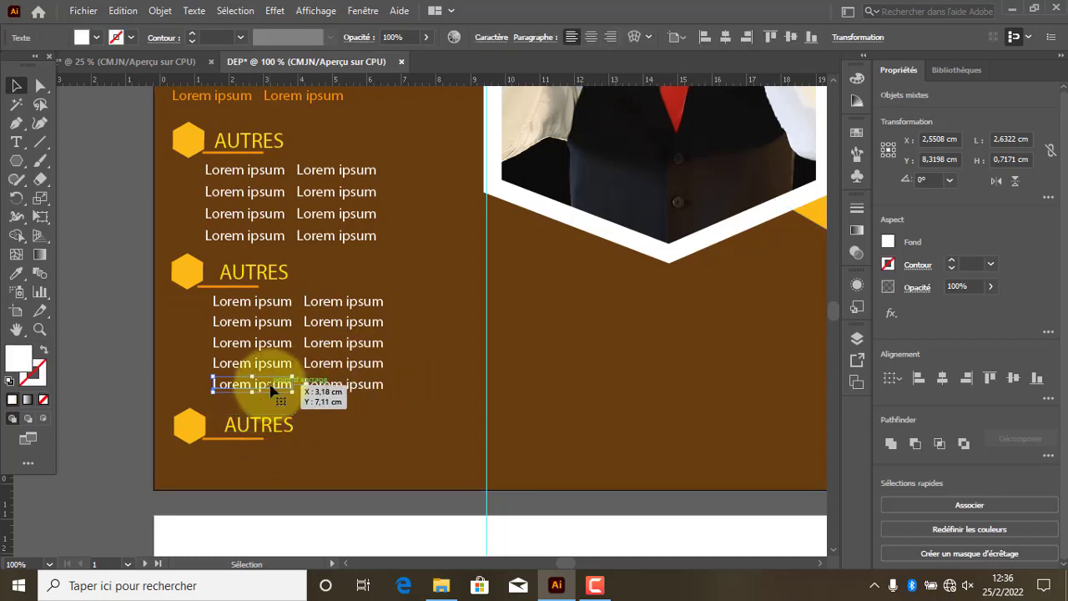
click(341, 387)
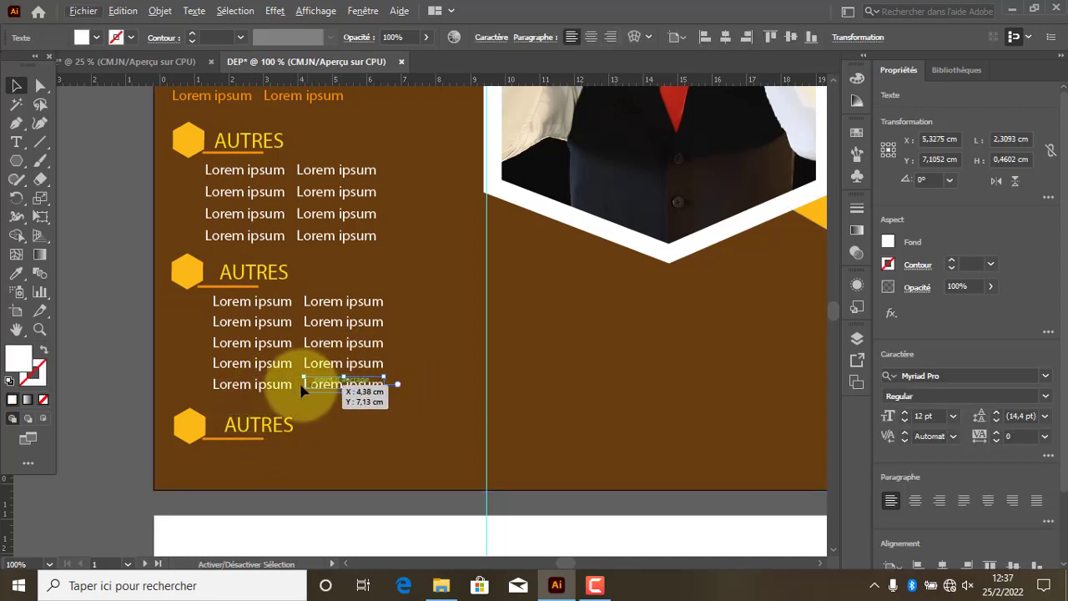
shift+click(275, 386)
drag(277, 385, 270, 454)
mouse_move(280, 456)
mouse_down()
mouse_move(278, 477)
mouse_move(274, 469)
mouse_up()
scroll(267, 463, down, 4)
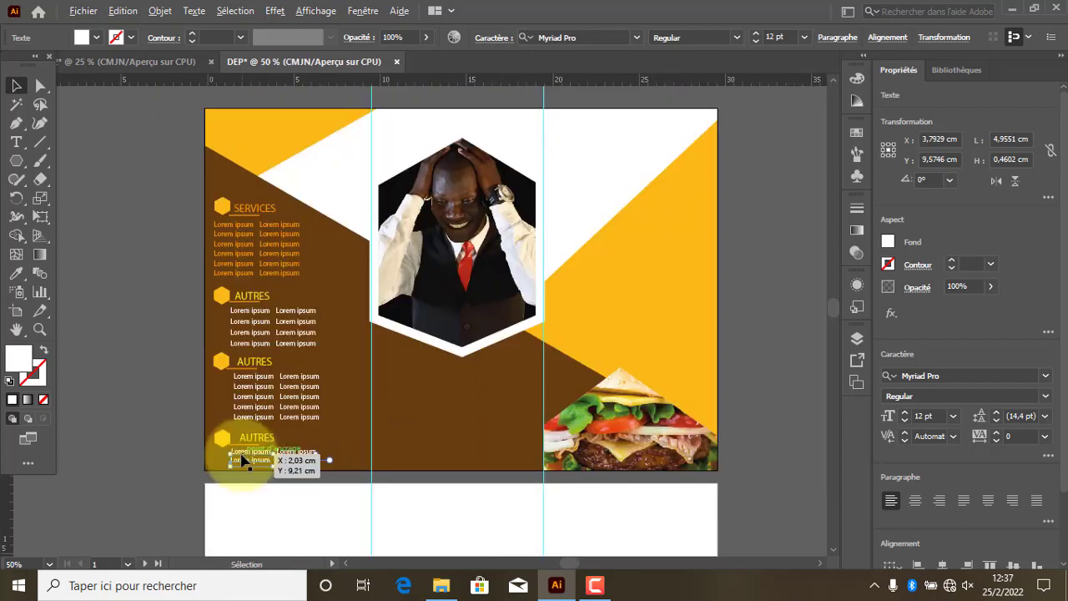
Step: Copy a yellow AUTRES heading below the hexagonal photo in the middle panel and enlarge it to about 35 pt
scroll(373, 467, up, 2)
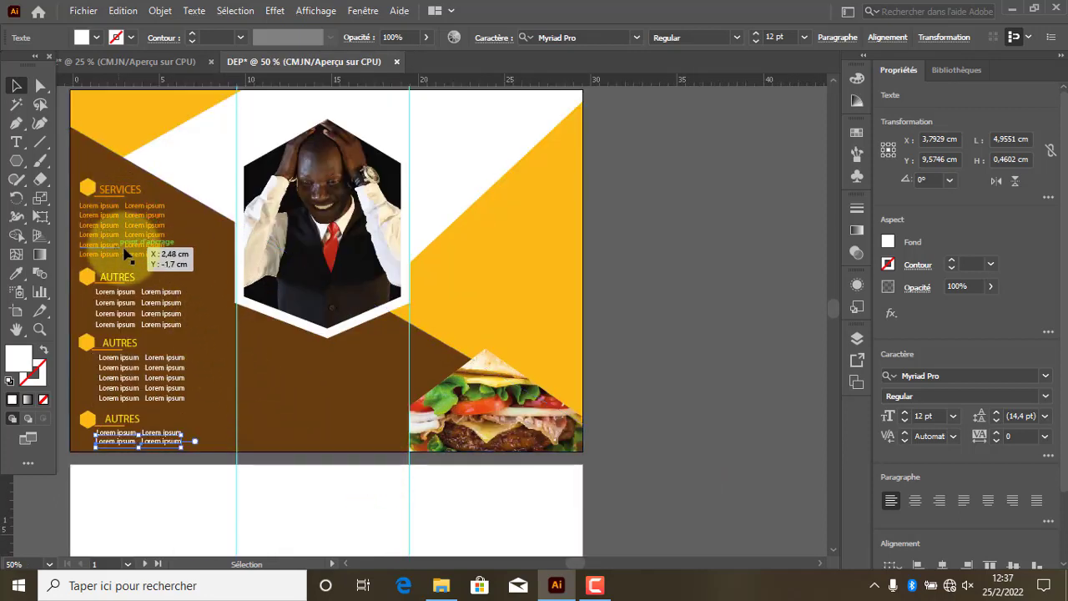
click(121, 280)
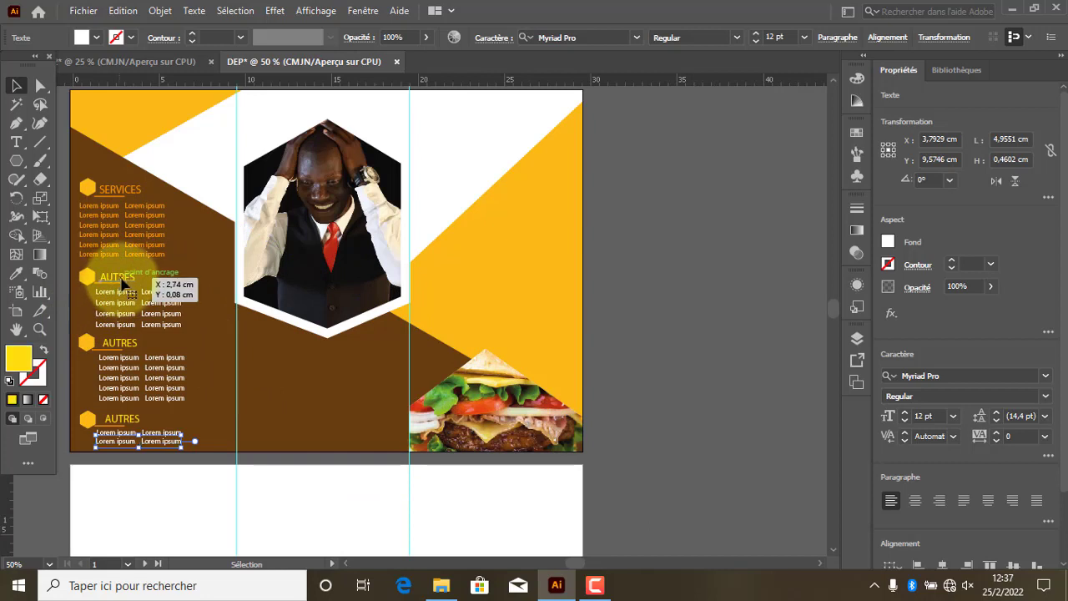
drag(132, 284, 354, 338)
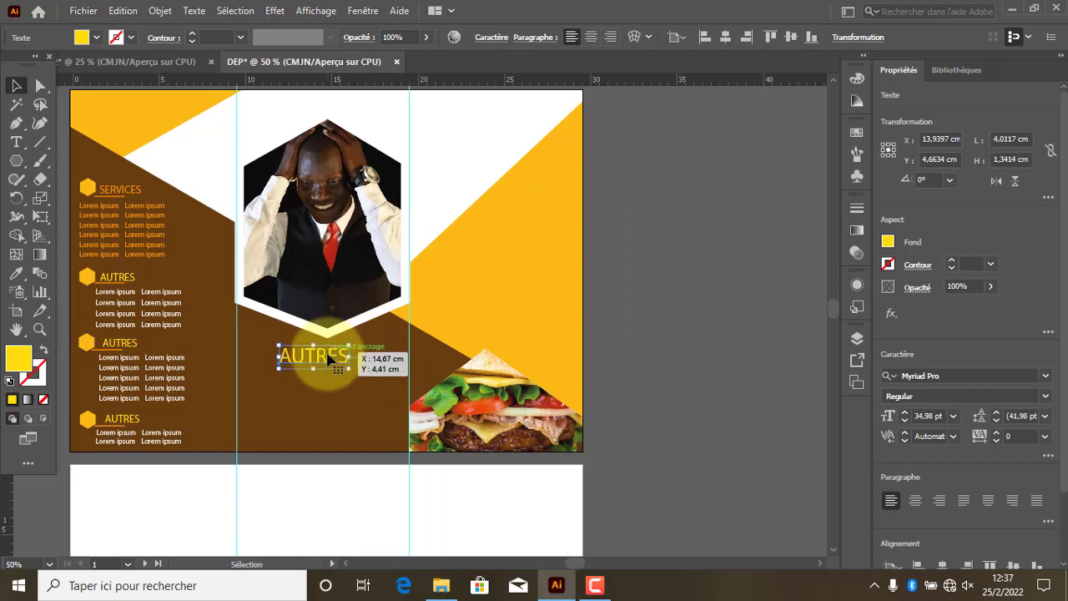
click(104, 284)
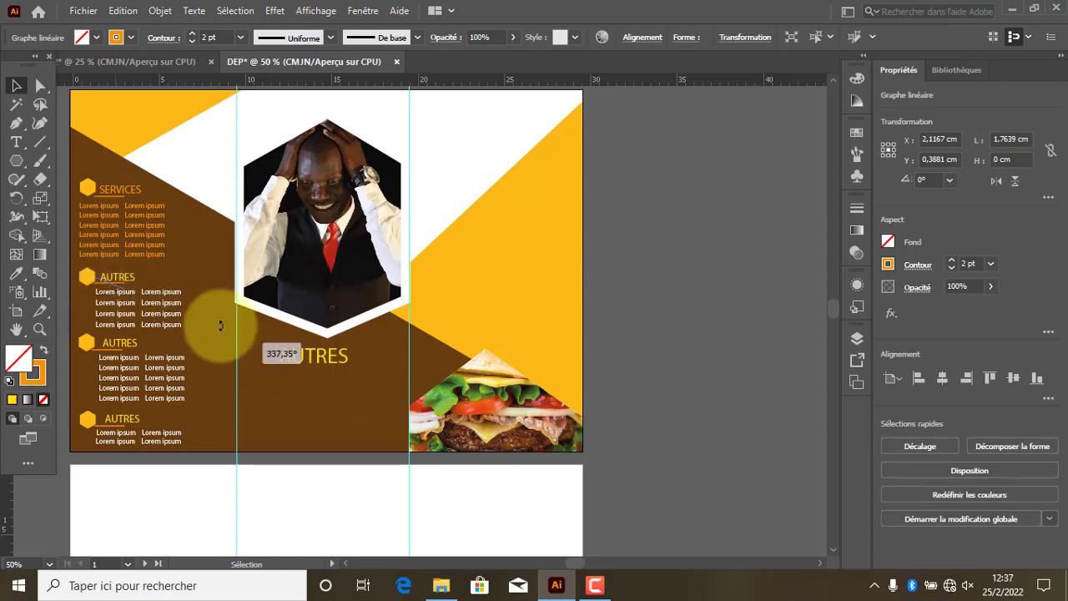
key(a)
key(ctrl+z)
key(ctrl+z)
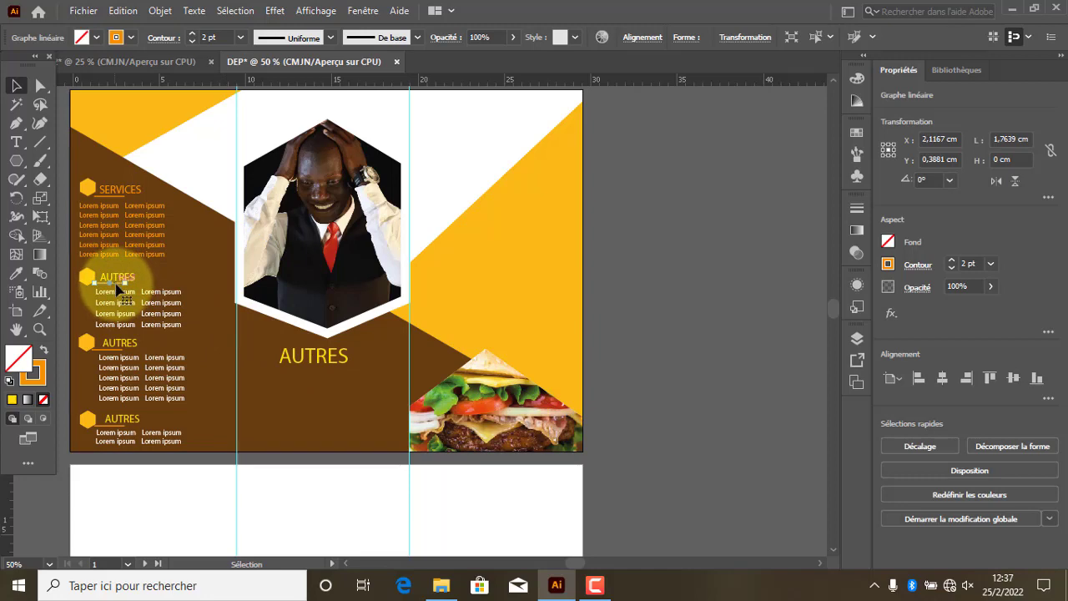
Step: Copy the orange heading underline beneath the large AUTRES heading in the middle panel
scroll(114, 290, up, 4)
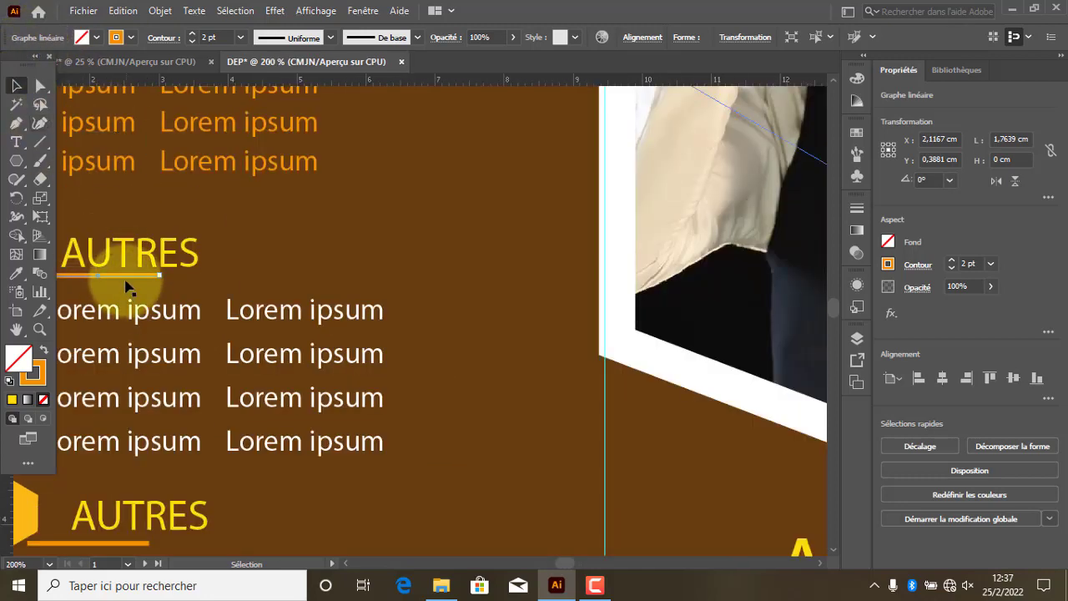
drag(124, 282, 751, 534)
scroll(603, 482, down, 5)
scroll(489, 376, right, 5)
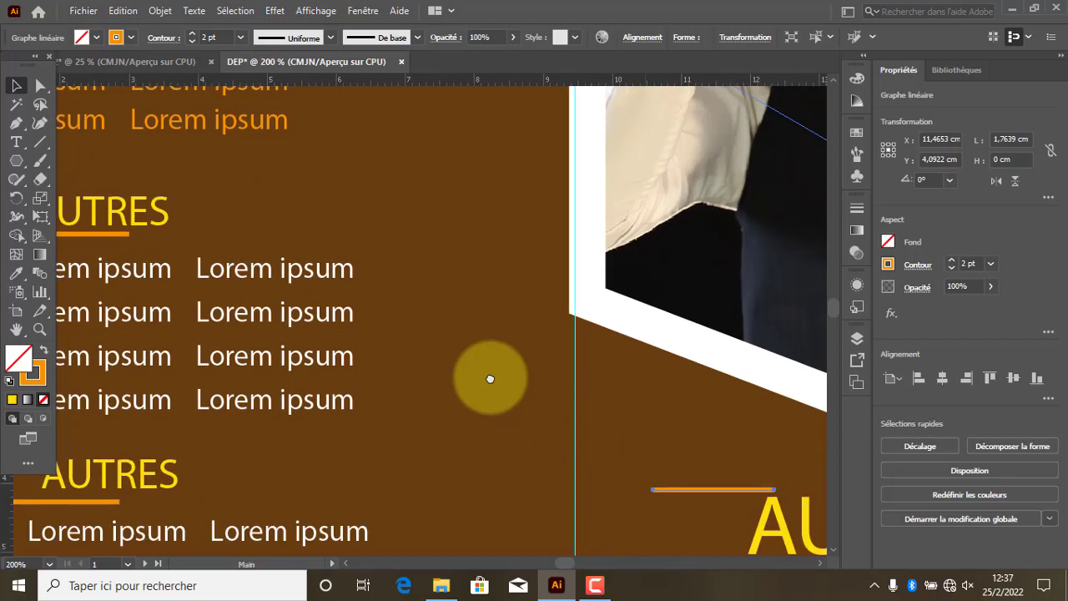
drag(412, 269, 572, 351)
scroll(546, 374, down, 5)
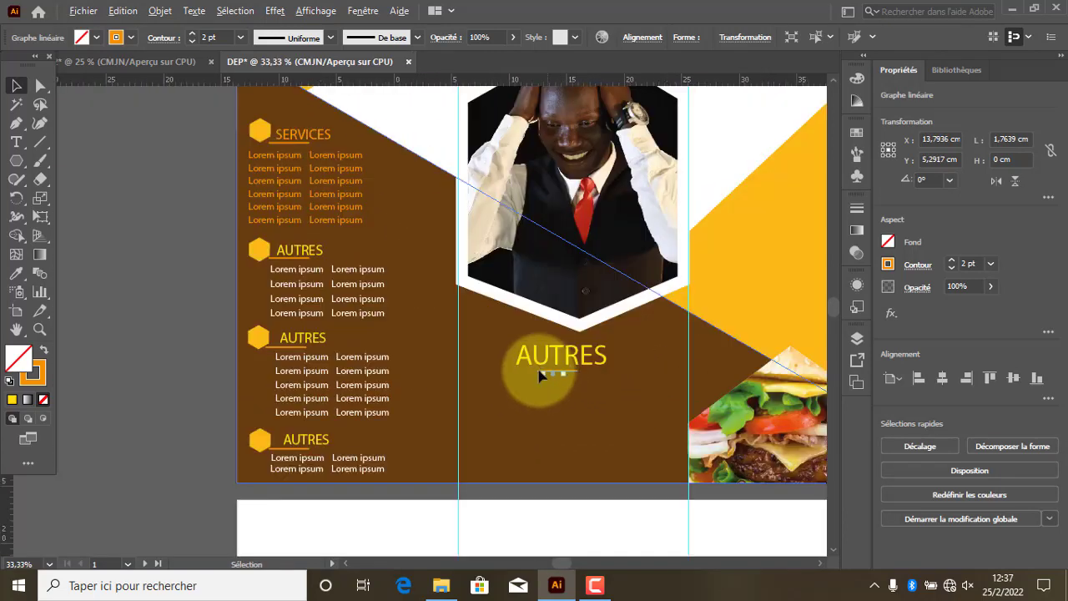
Step: Copy the white Lorem ipsum pair below the middle panel's AUTRES heading and repeat it downwards to make five rows
scroll(625, 434, up, 1)
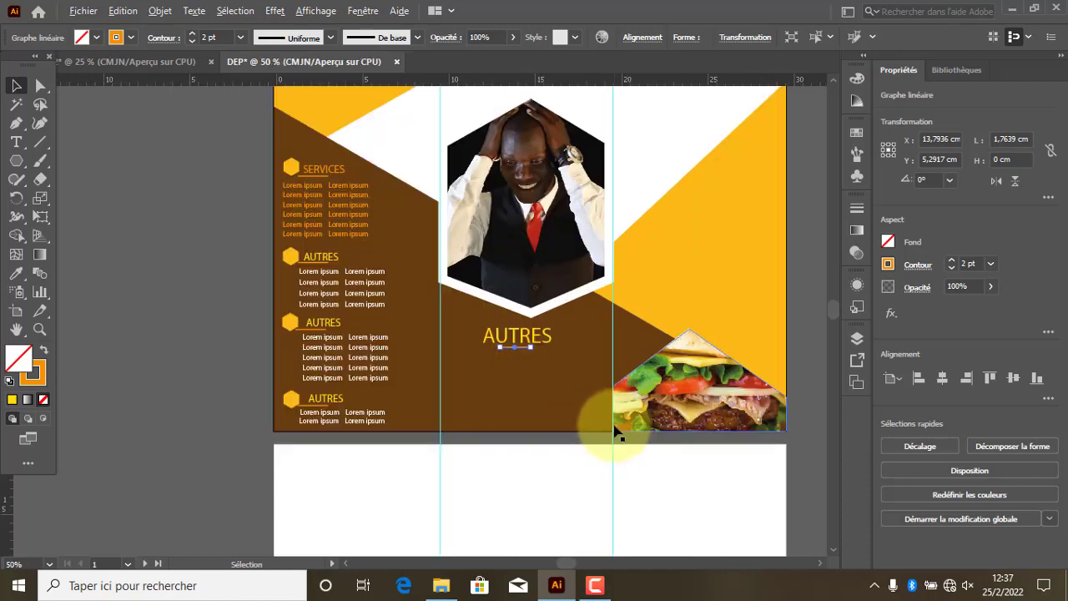
scroll(580, 421, up, 1)
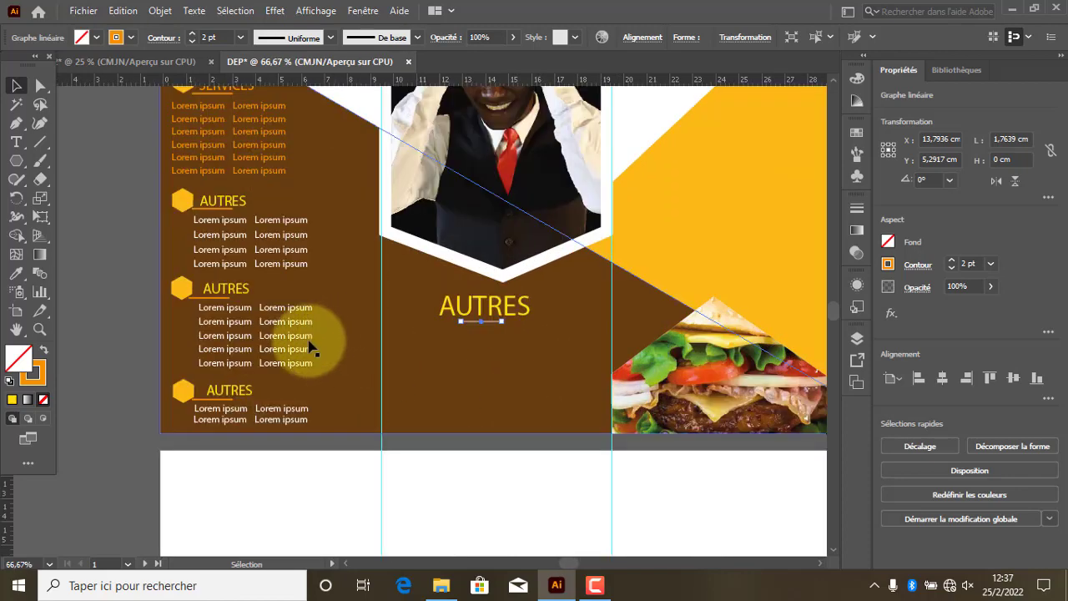
click(237, 307)
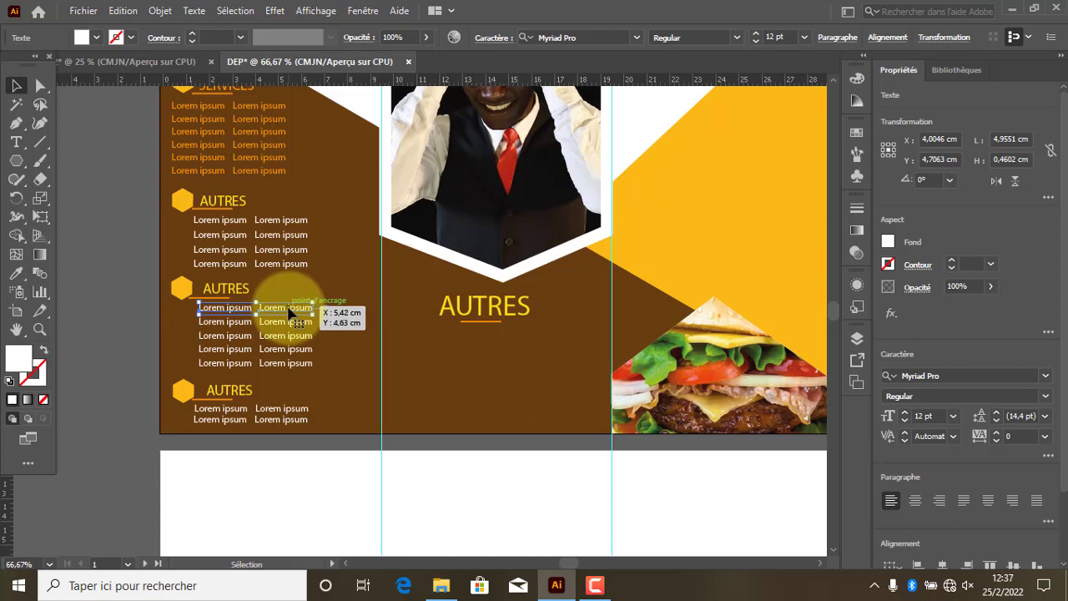
drag(289, 312, 530, 358)
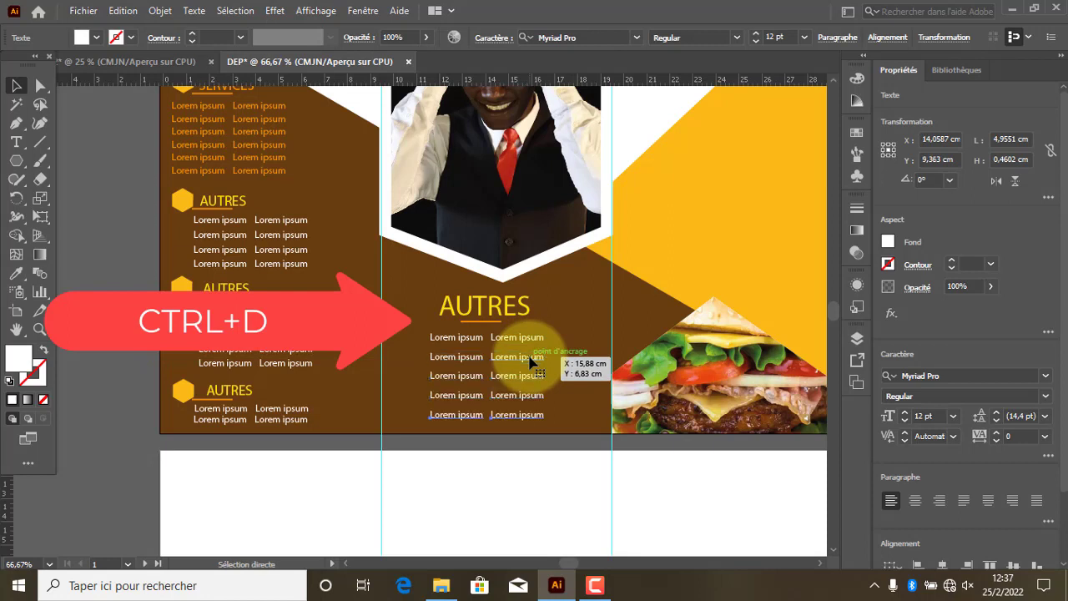
Step: Copy the large AUTRES heading to the upper part of the yellow panel and fill it black
drag(530, 358, 353, 353)
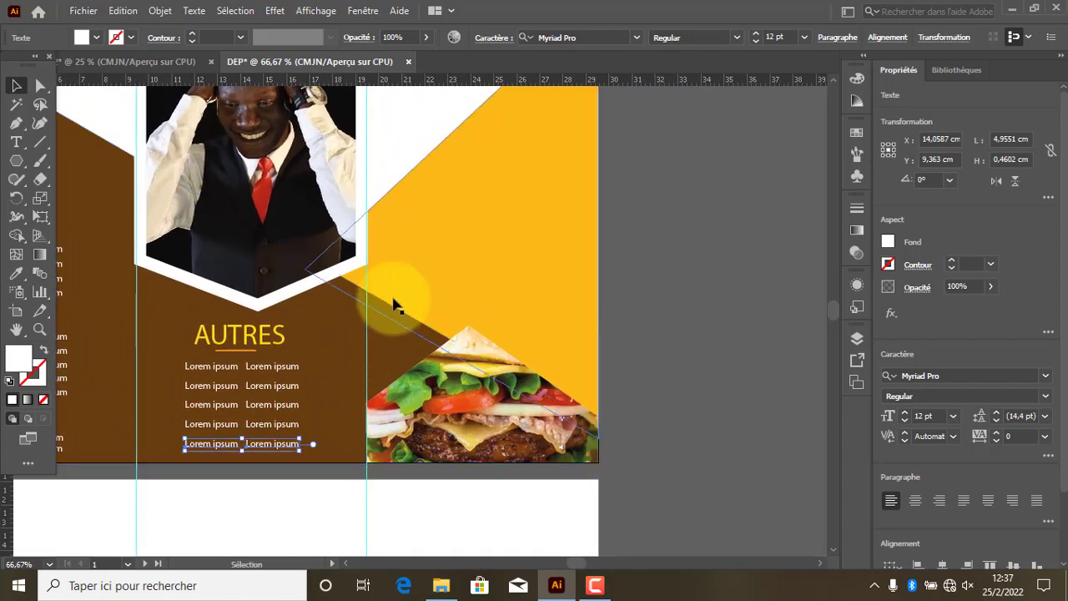
click(265, 337)
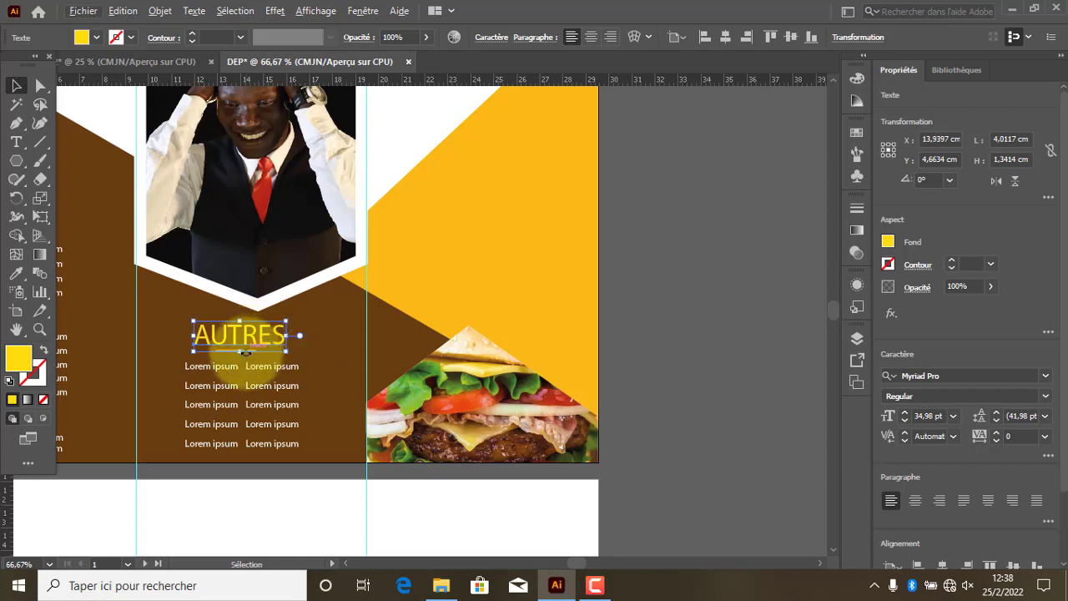
drag(265, 337, 552, 140)
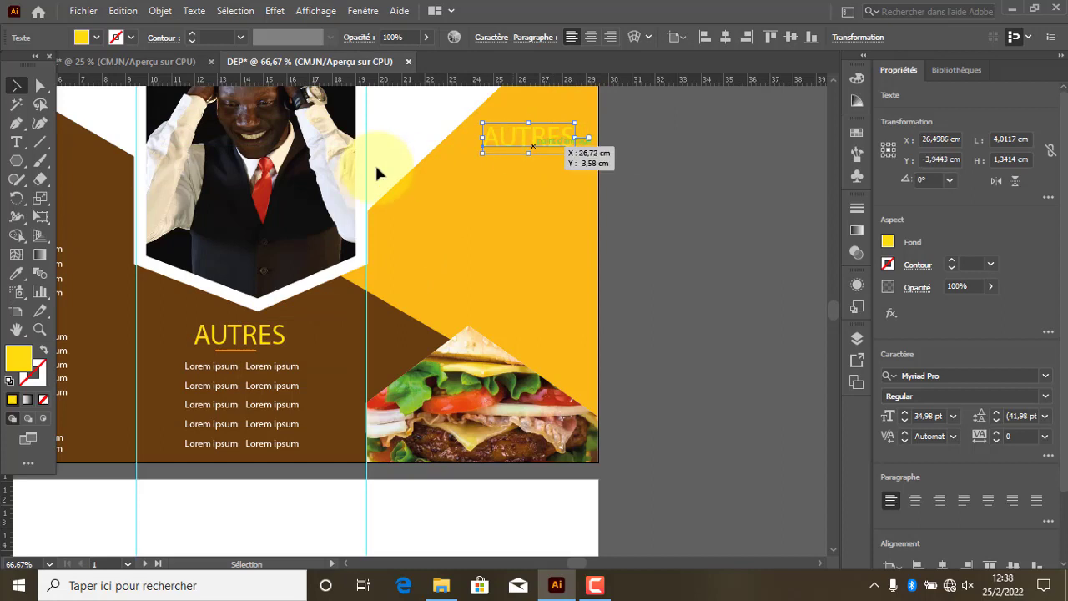
click(81, 37)
click(46, 62)
click(81, 37)
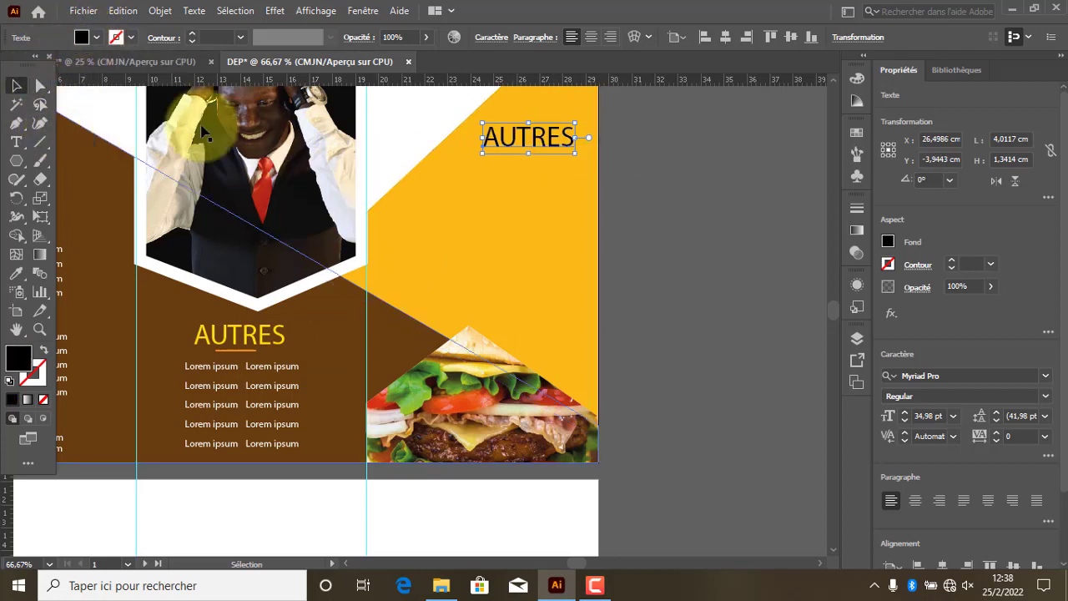
Step: Copy a Lorem ipsum pair below the black AUTRES heading, enlarge it to about 14.8 pt and fill it black
click(605, 192)
drag(224, 373, 587, 164)
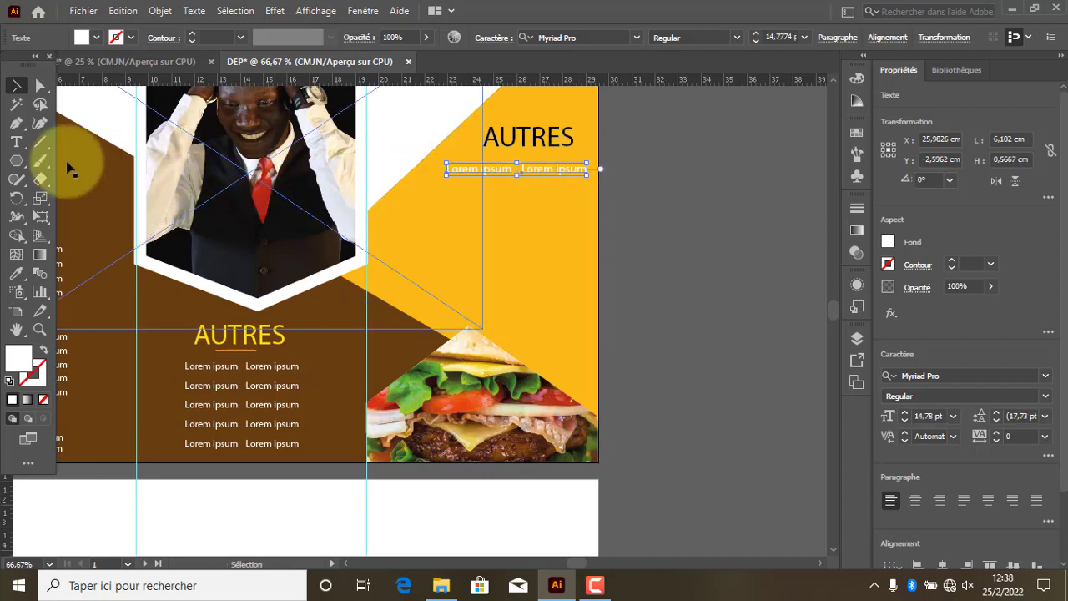
click(80, 38)
click(44, 64)
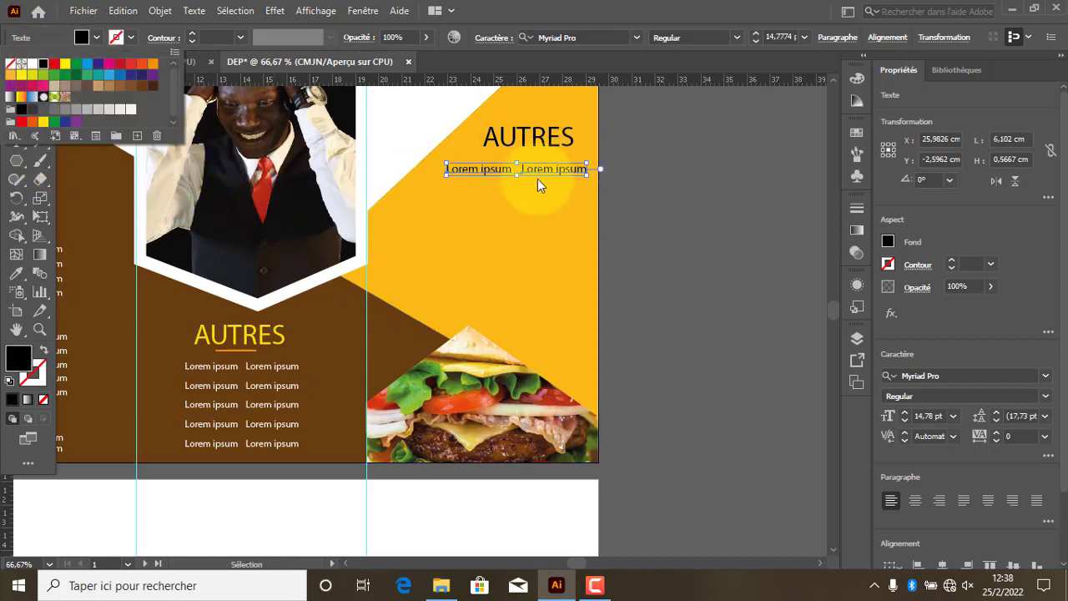
Step: Copy the black Lorem ipsum pair just below itself and repeat the copy to make ten rows
click(535, 170)
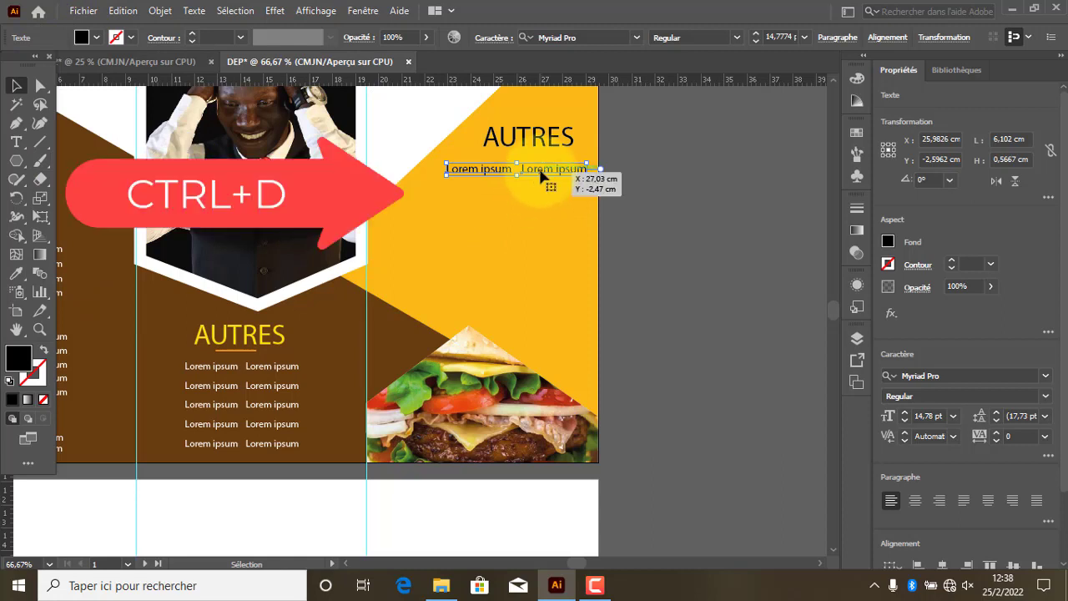
drag(539, 171, 537, 190)
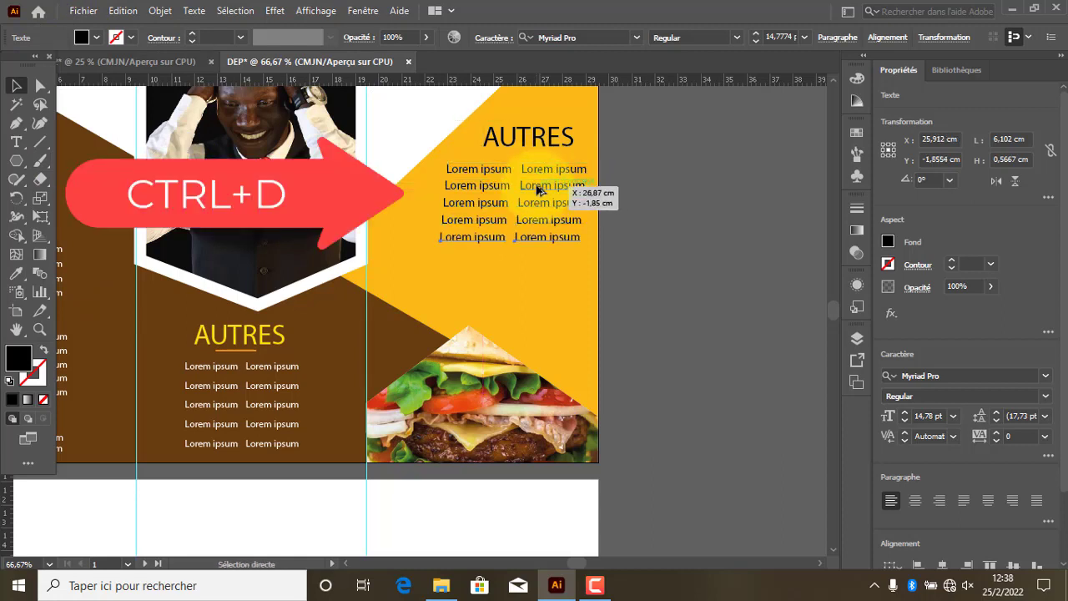
key(ctrl+d)
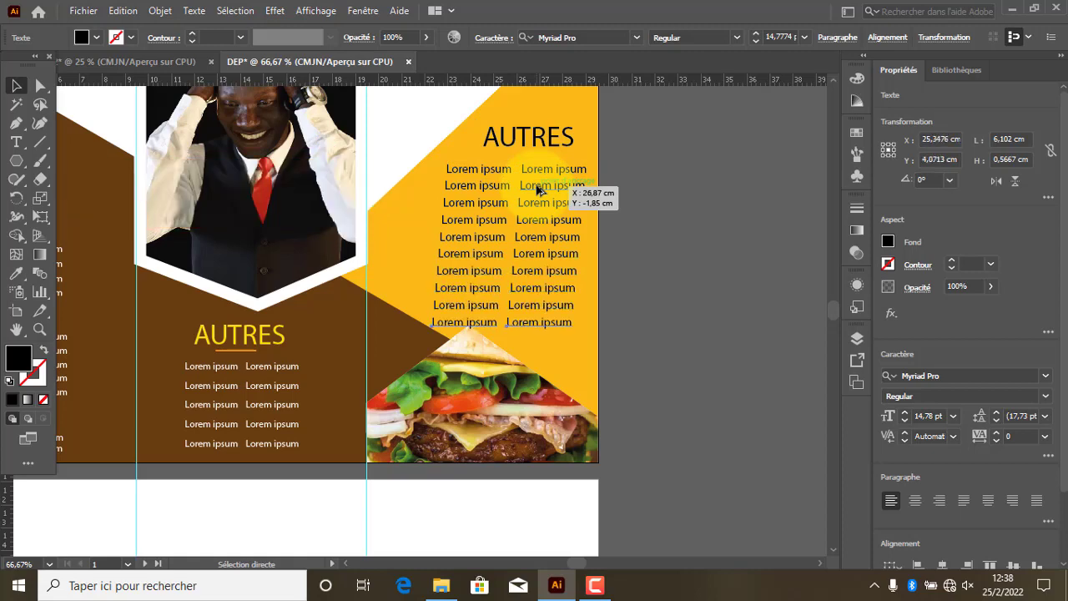
Step: Copy a hexagon bullet beside the black Lorem ipsum rows in the yellow panel and fill it white
scroll(497, 218, down, 2)
scroll(500, 219, up, 1)
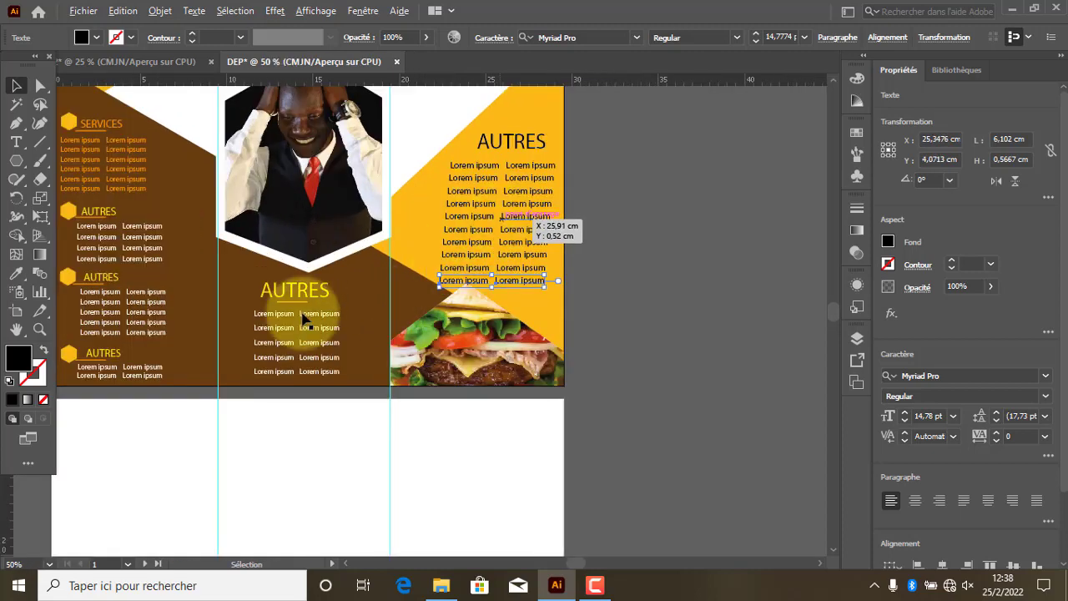
click(68, 276)
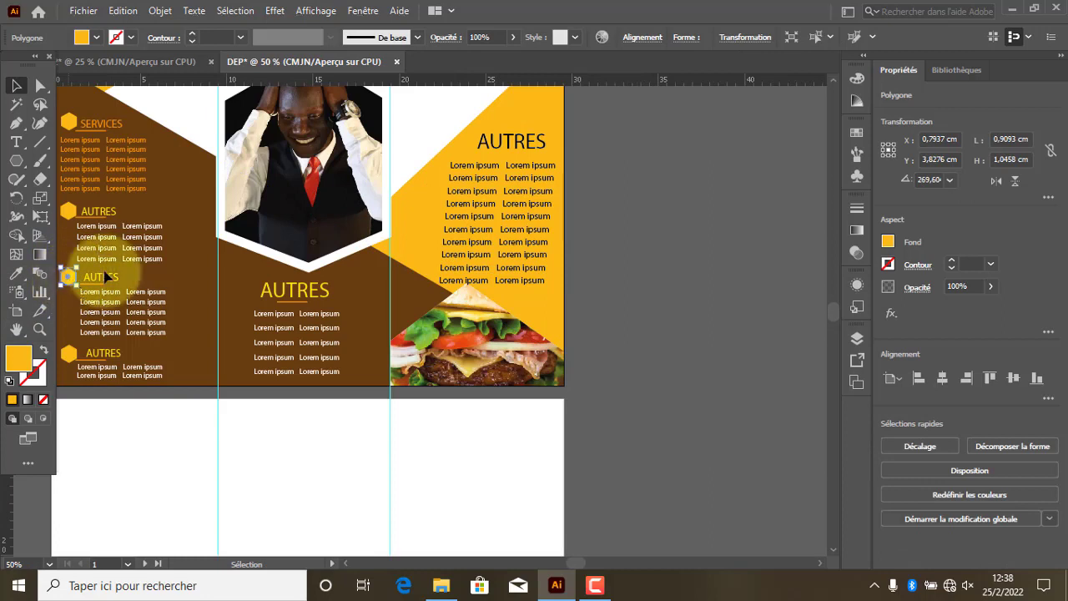
drag(67, 275, 431, 176)
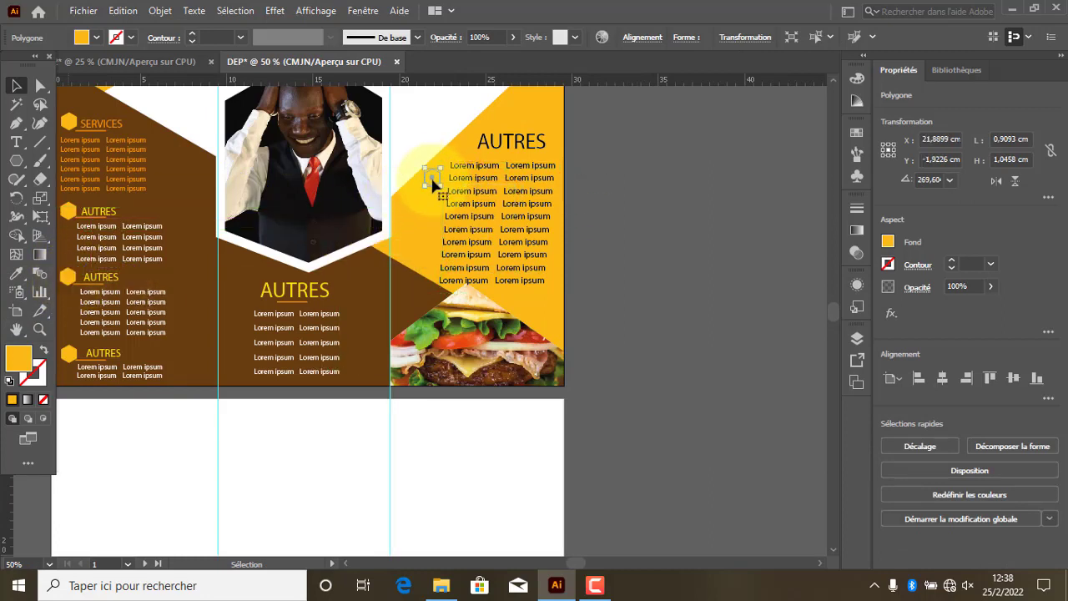
click(79, 38)
click(33, 63)
click(77, 35)
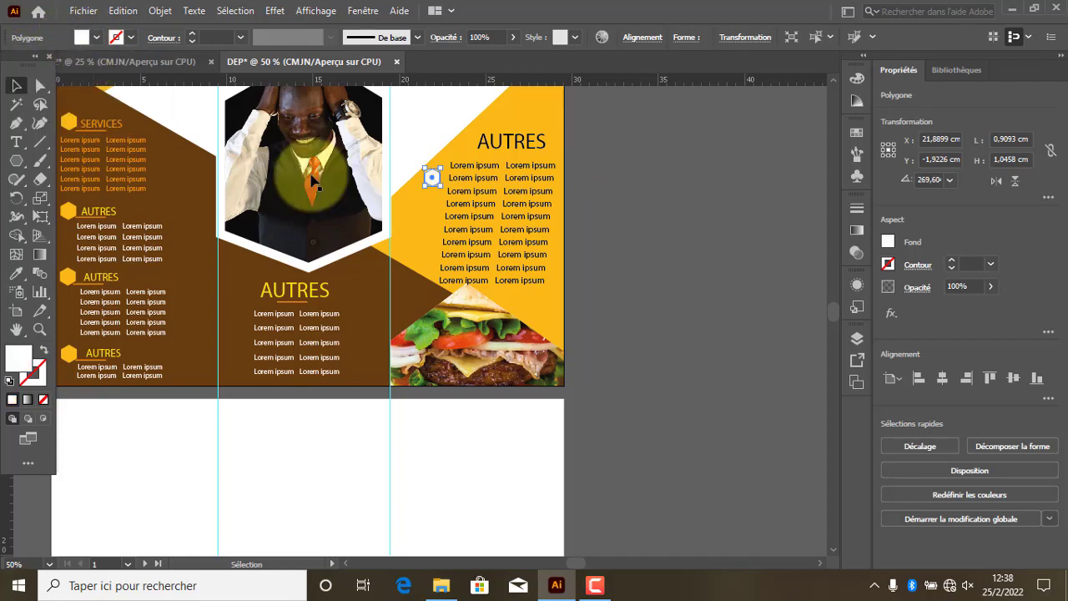
Step: Copy the white hexagon down along the black text rows to make three bullets, and deselect everything
scroll(429, 179, up, 3)
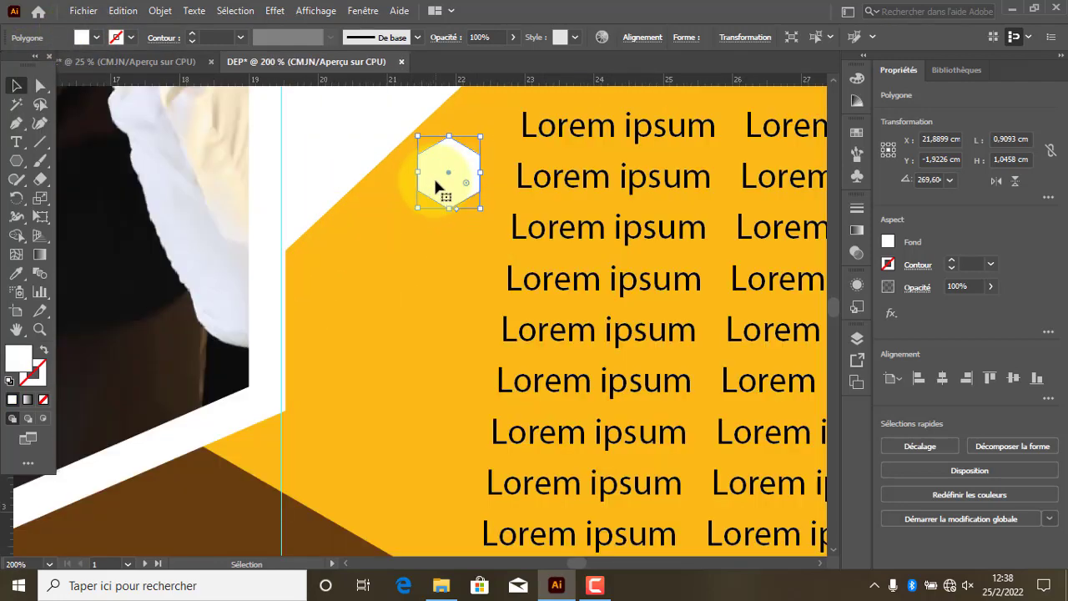
scroll(432, 180, down, 2)
drag(435, 184, 409, 309)
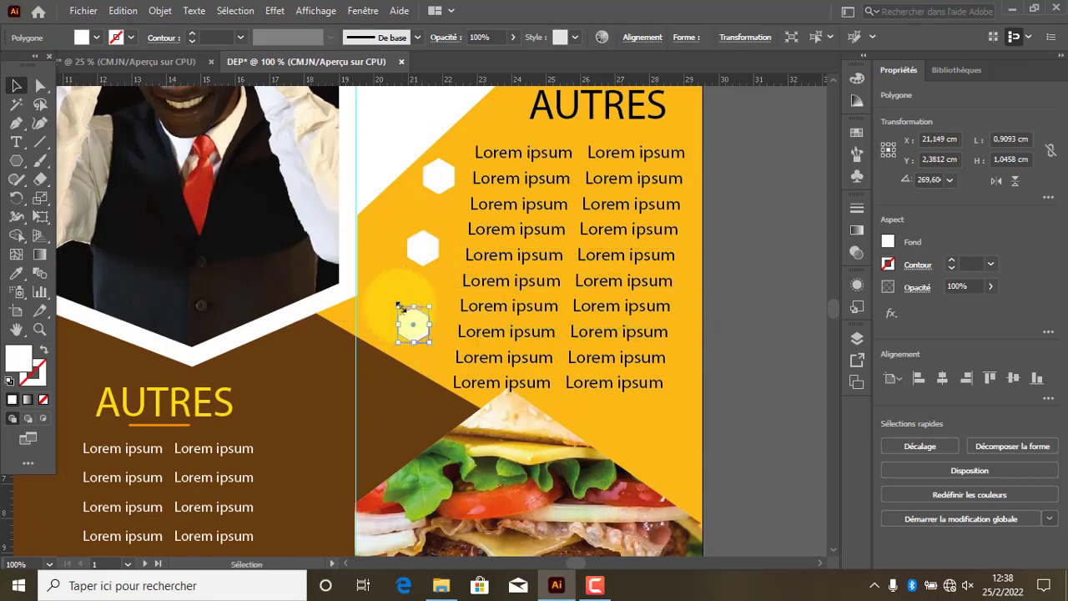
scroll(409, 308, down, 3)
click(636, 270)
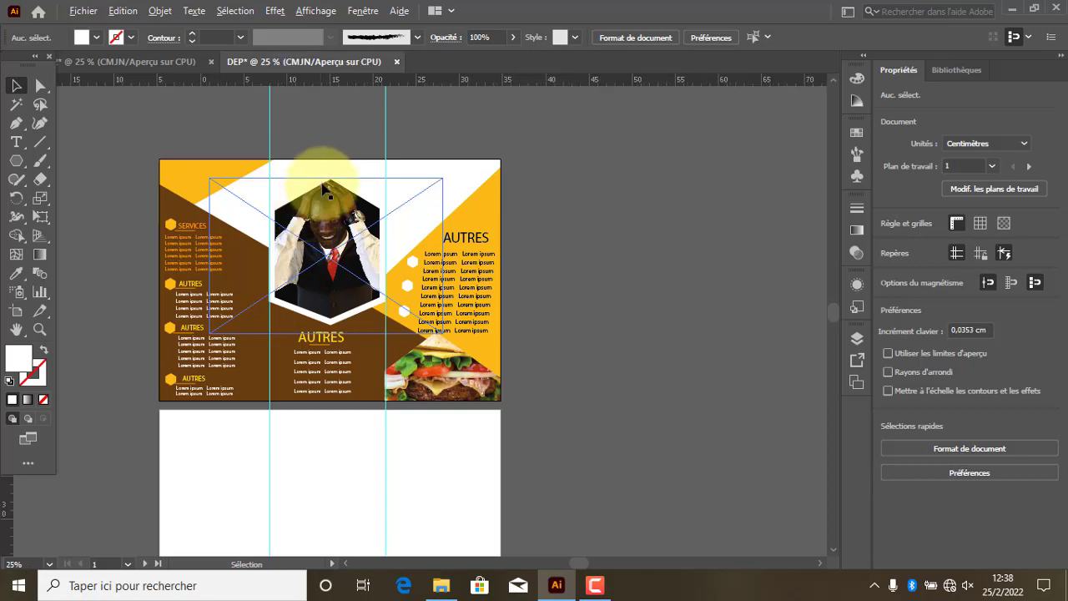
Step: Copy the large brown shape from the first artboard onto the lower part of the blank second artboard
scroll(322, 185, down, 1)
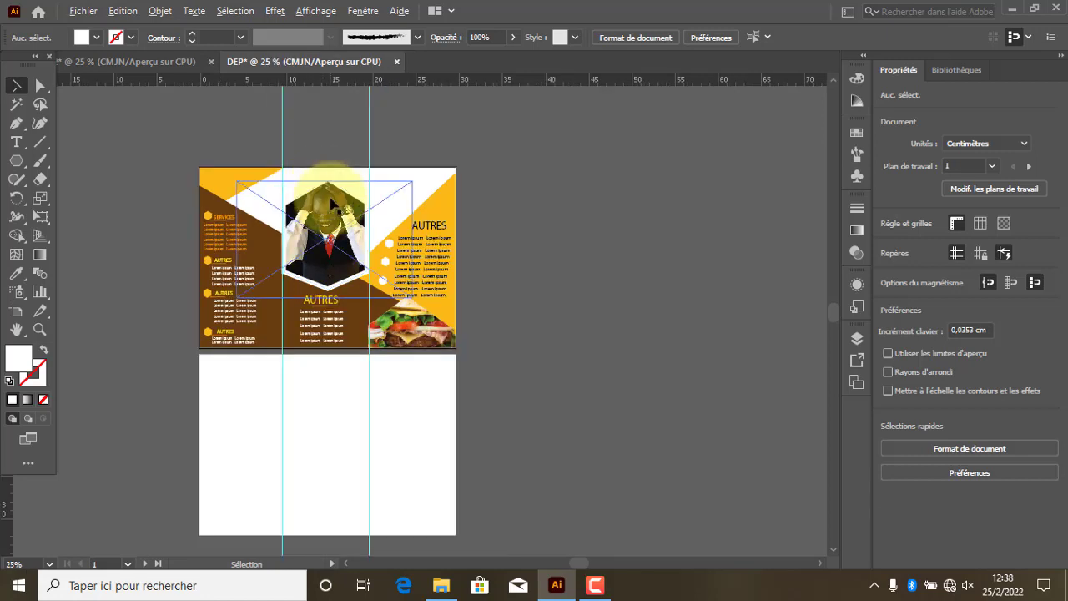
scroll(332, 203, down, 1)
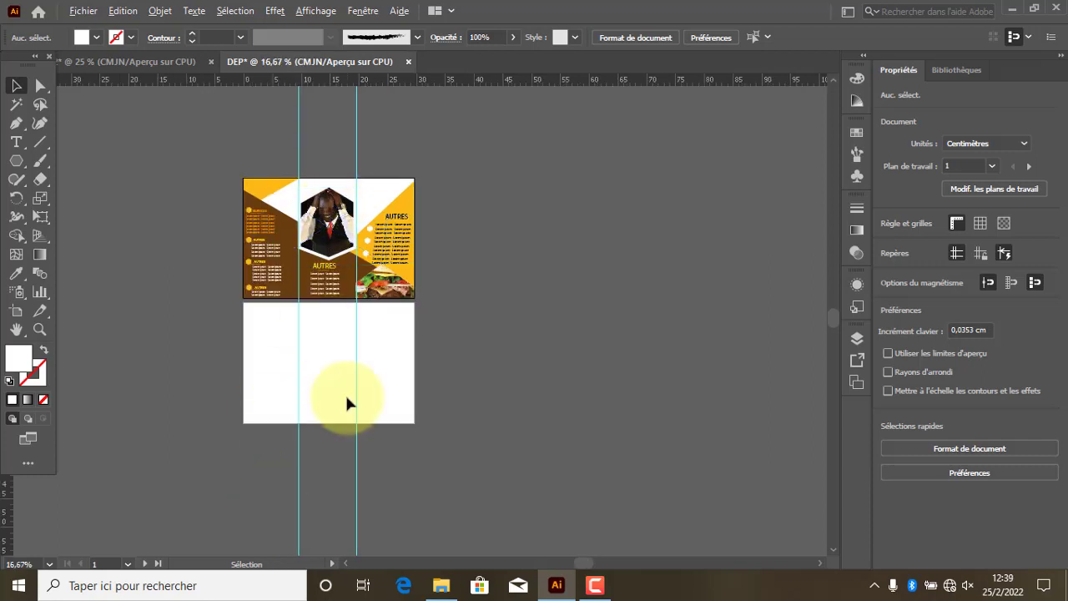
scroll(345, 392, up, 1)
click(323, 371)
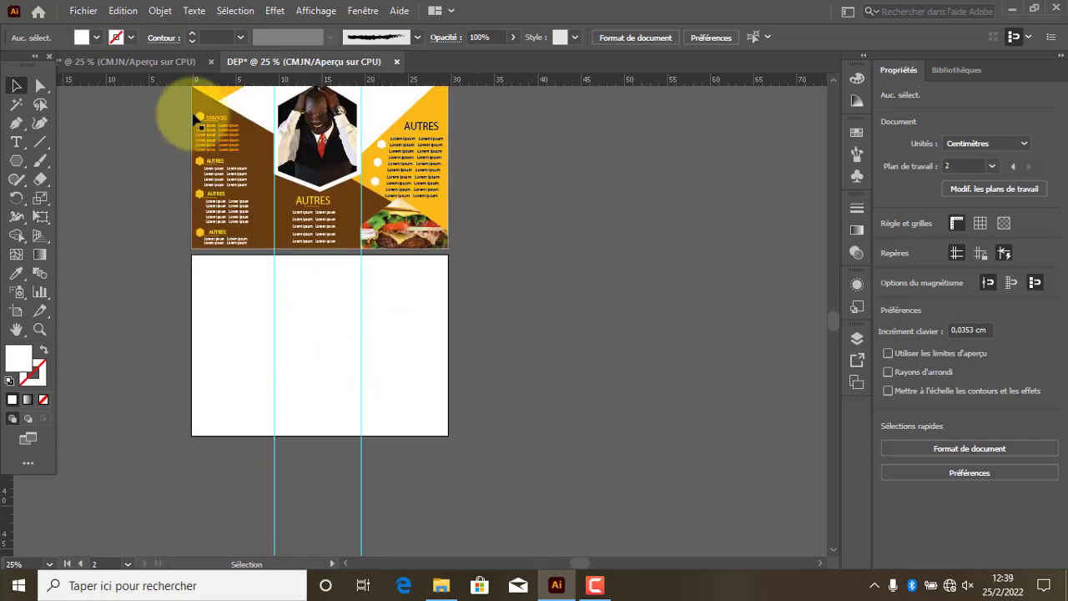
drag(211, 173, 258, 328)
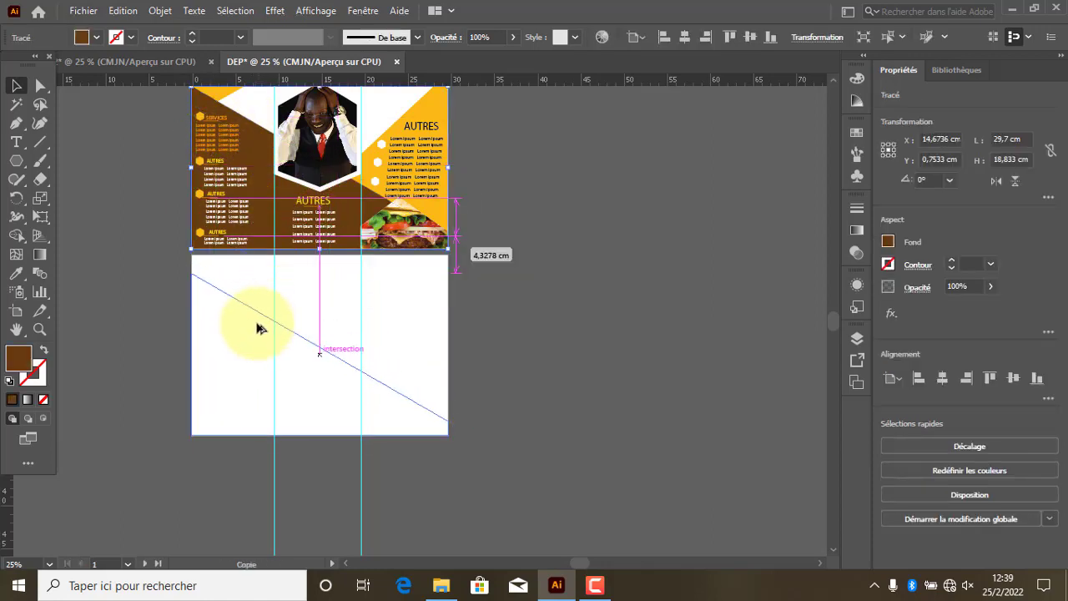
Step: Copy the yellow upper-left corner shape and the yellow right-hand triangle to the matching places on the second artboard, and deselect
click(225, 94)
drag(226, 98, 228, 291)
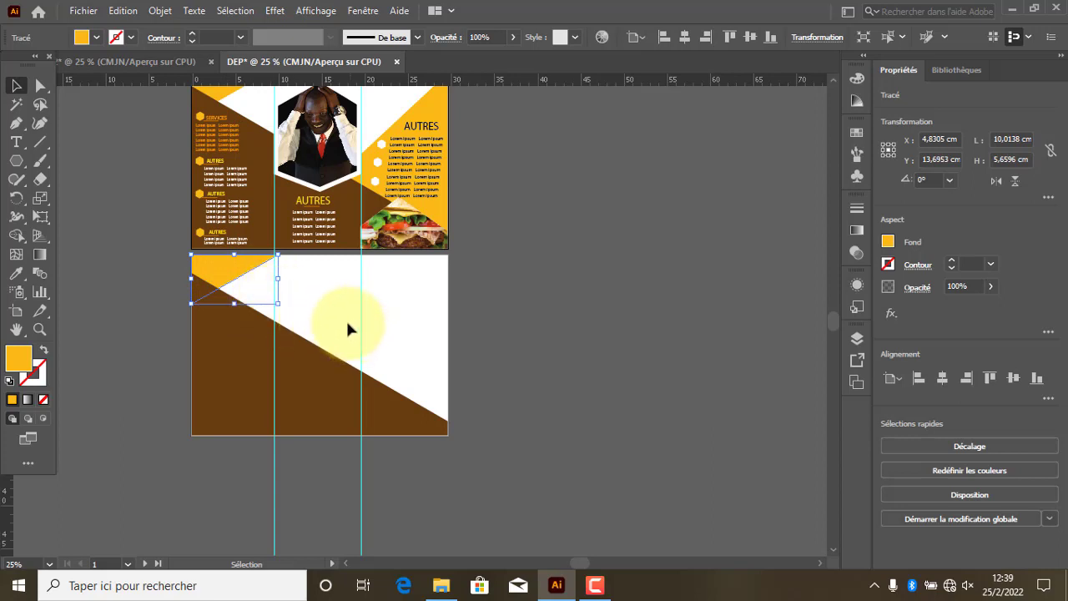
click(417, 319)
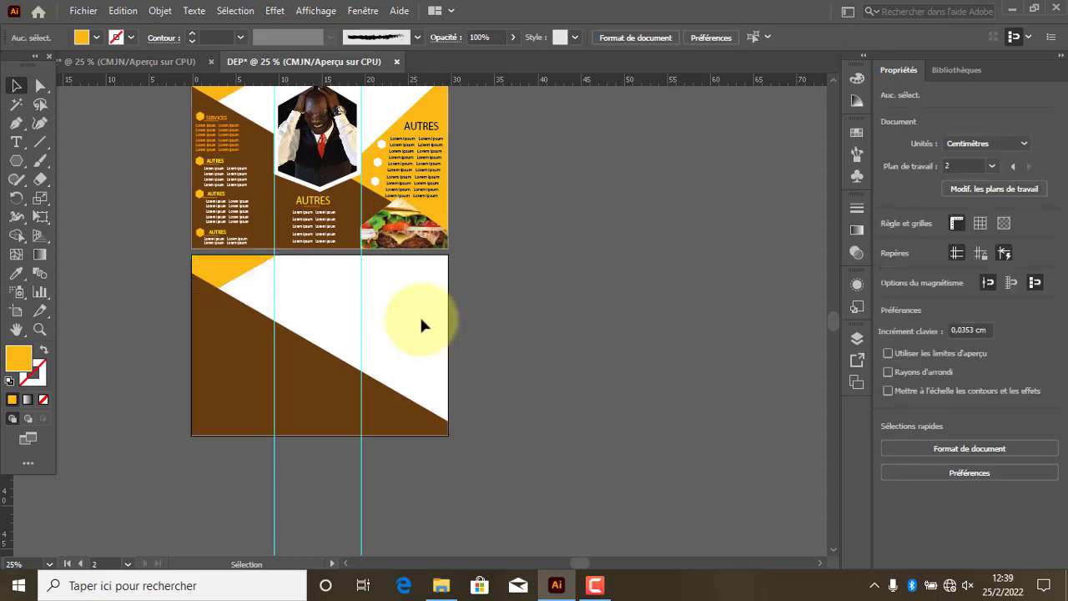
click(449, 117)
drag(449, 146, 445, 289)
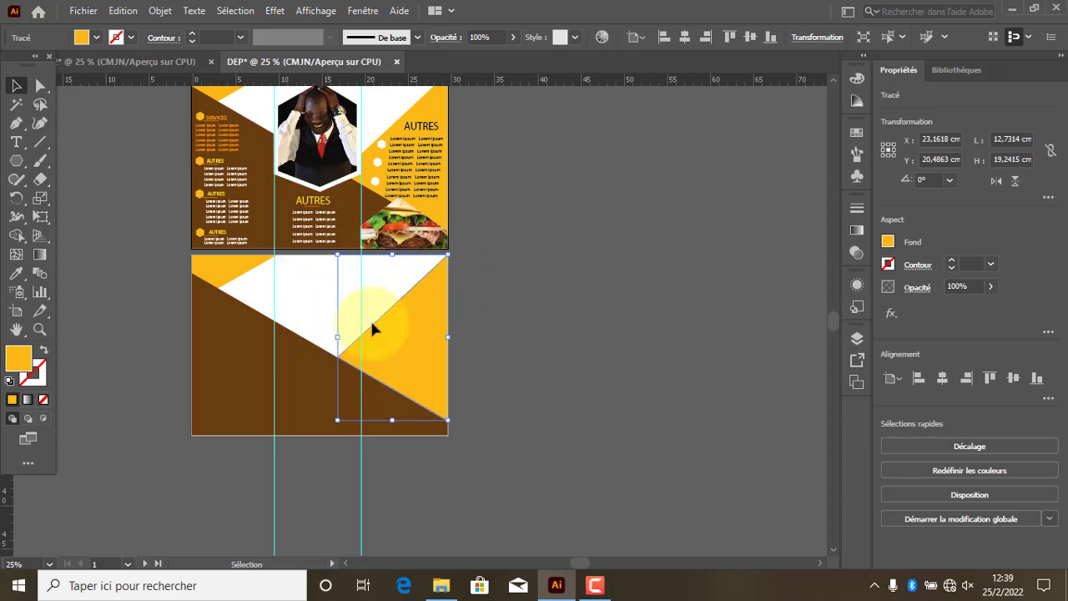
click(510, 320)
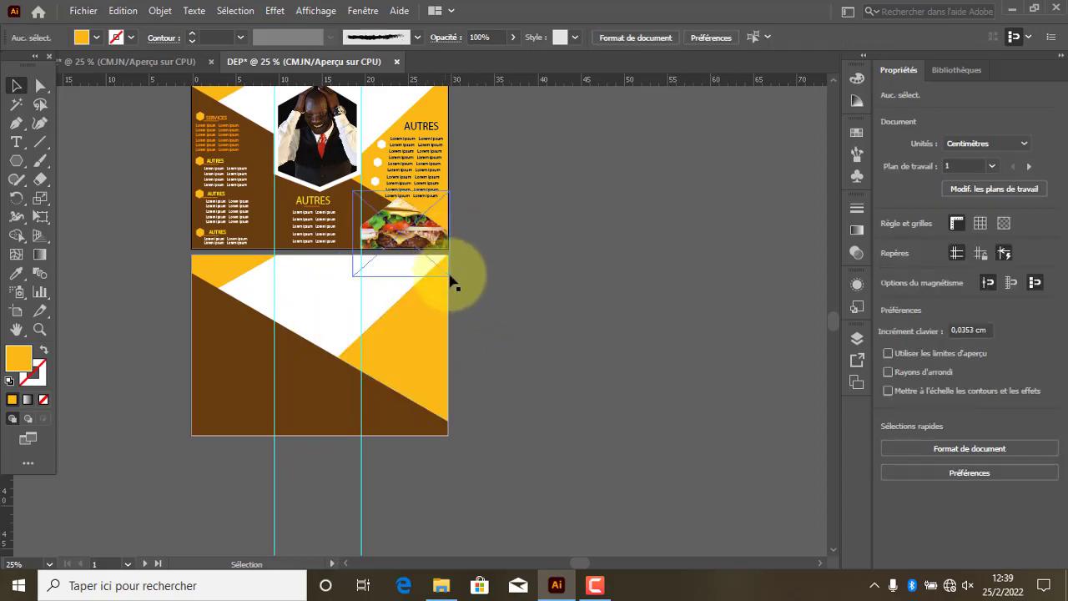
Step: Draw a yellow four-point Pen shape about 18 cm wide and 7 cm high along the second artboard's bottom edge, ending at the right guide
key(ctrl+plus)
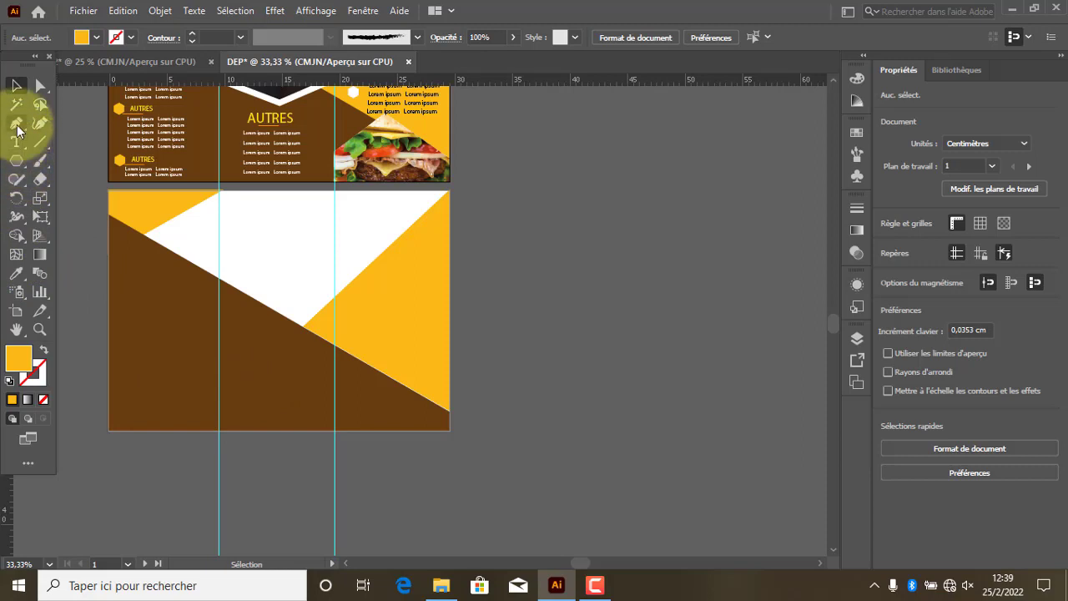
click(16, 124)
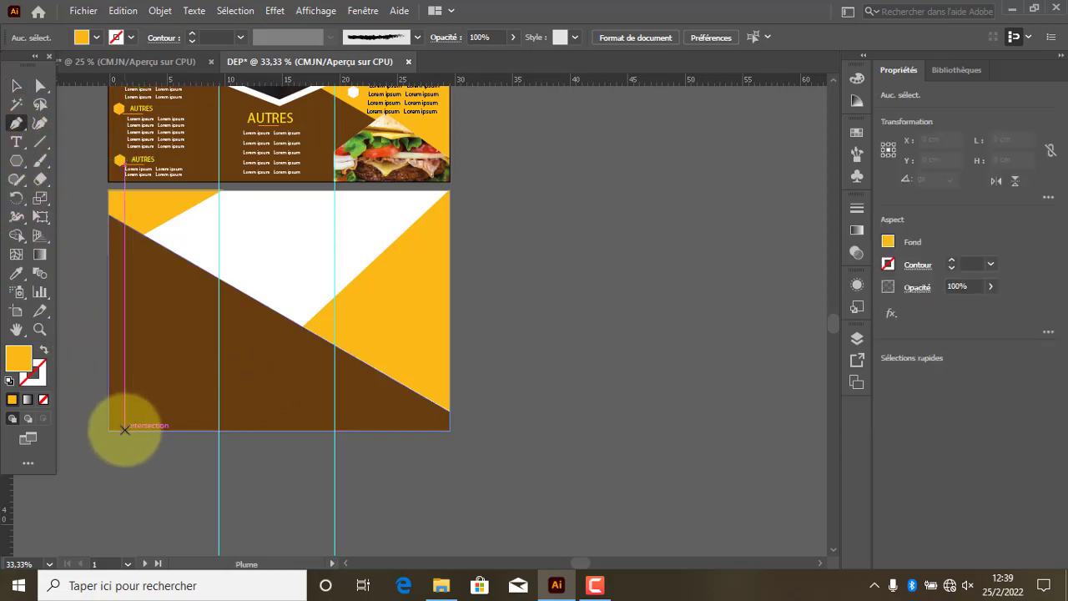
click(124, 429)
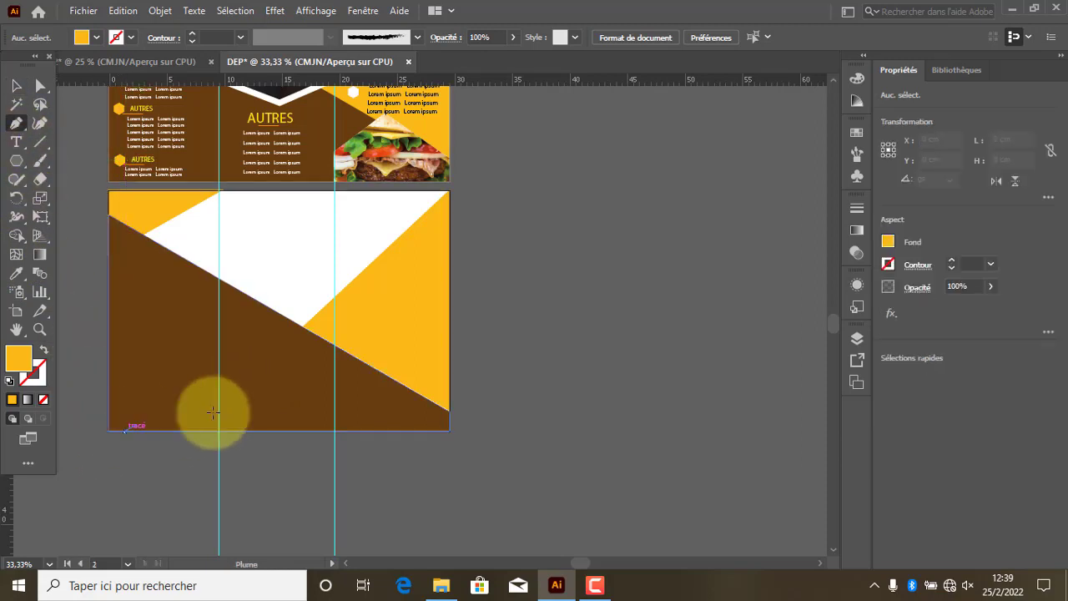
click(283, 351)
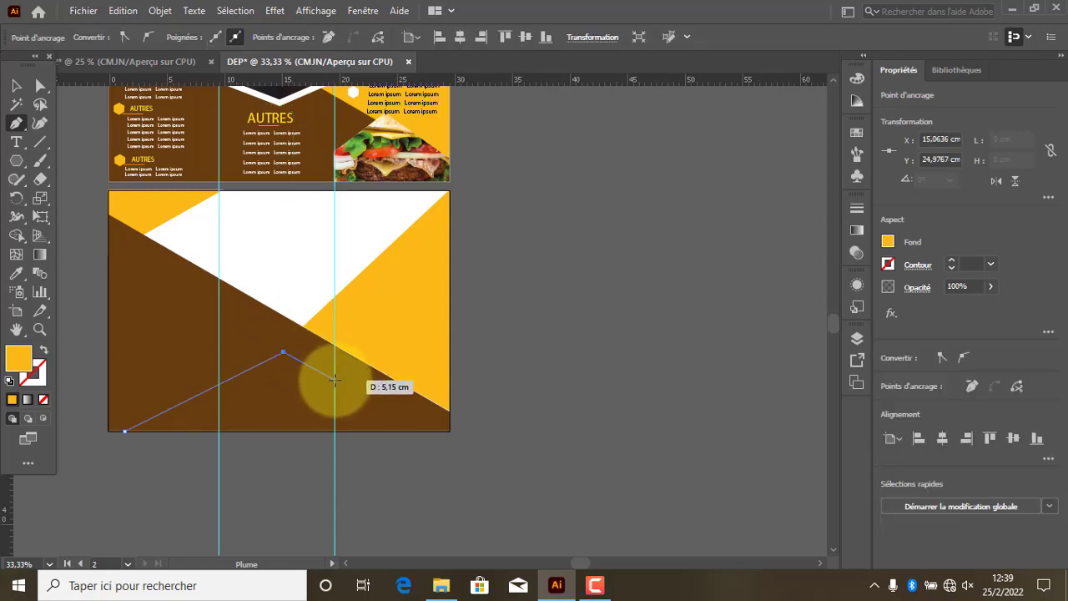
click(334, 380)
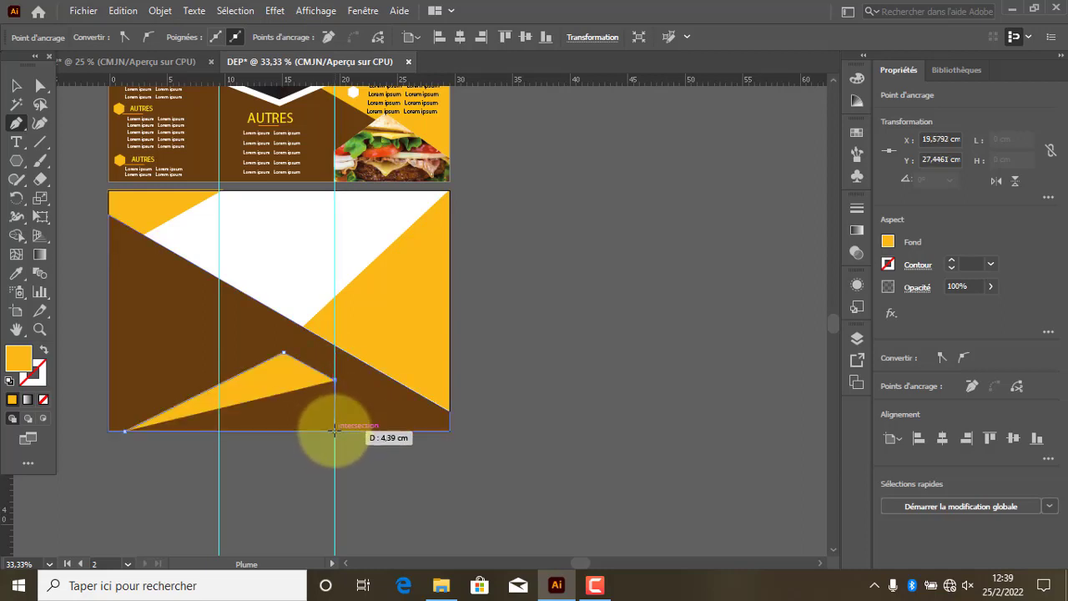
click(334, 431)
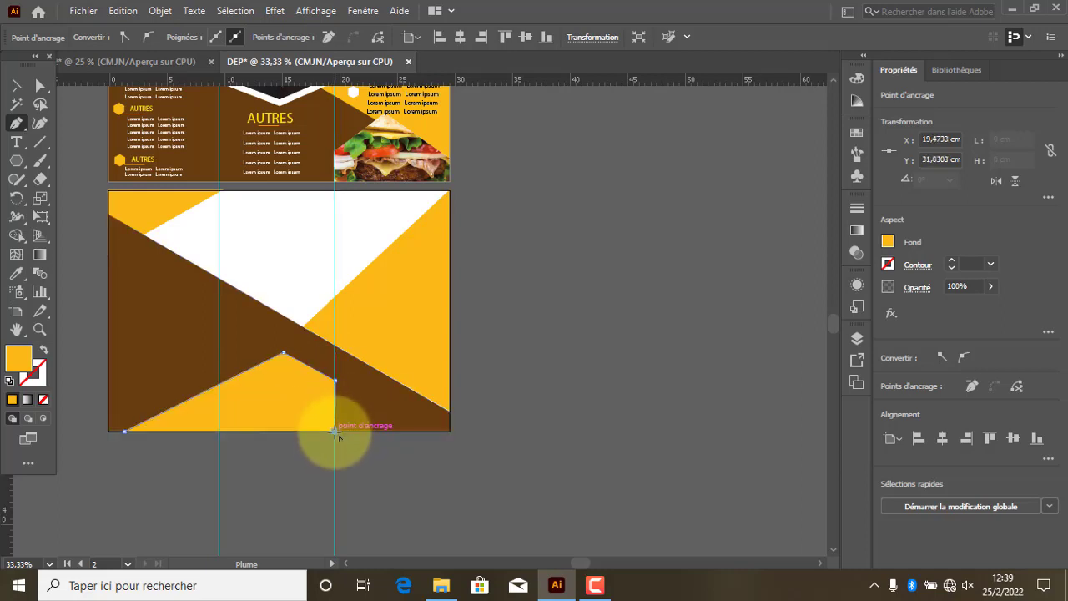
click(123, 431)
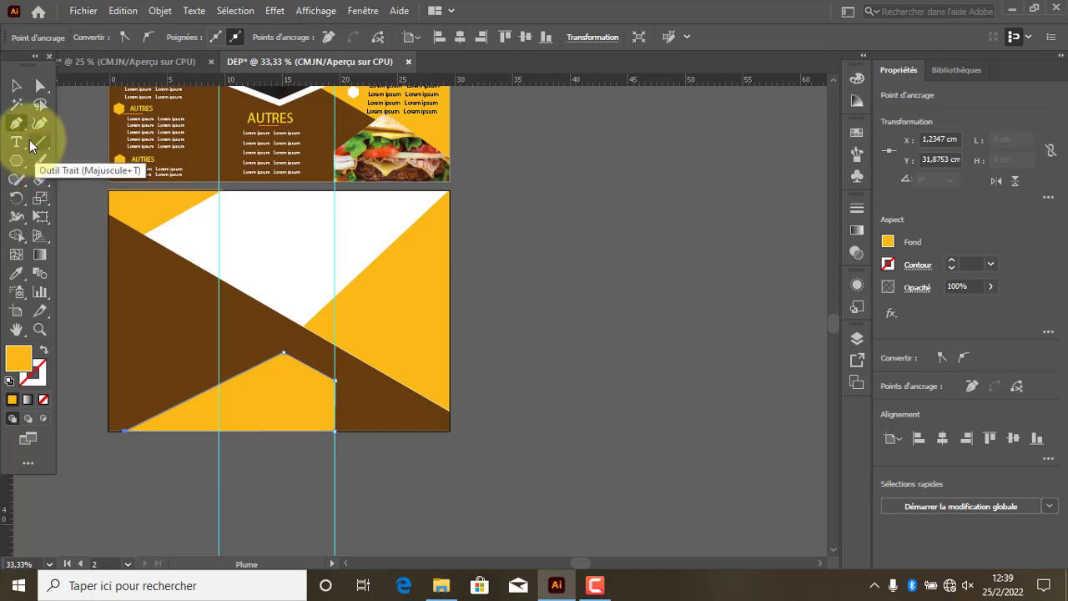
click(16, 85)
click(584, 340)
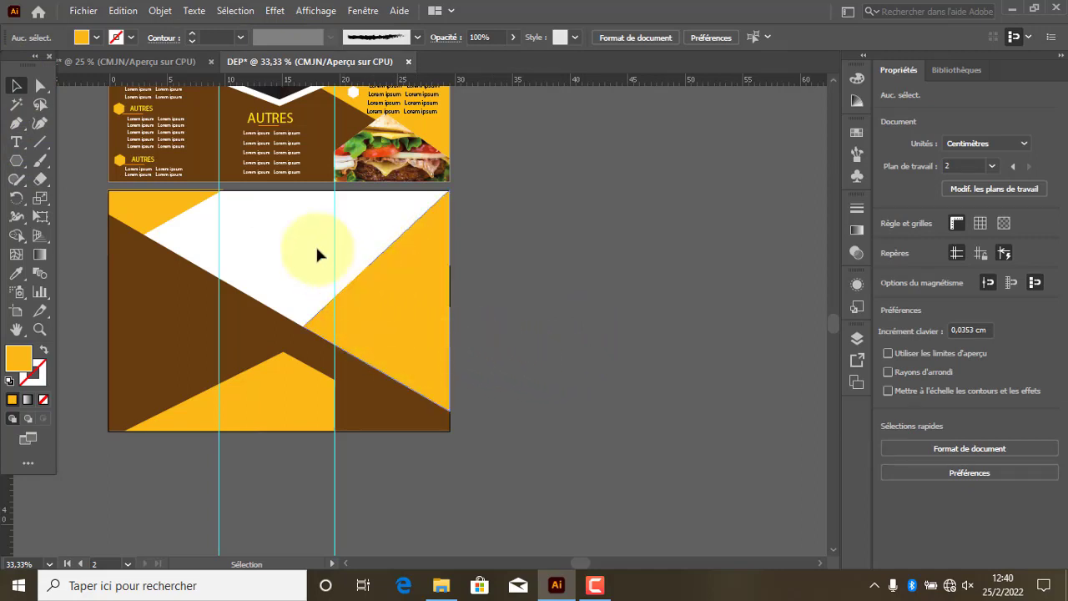
Step: Copy the yellow AUTRES heading from the first artboard's middle panel into the brown area of the second artboard's right panel
click(282, 121)
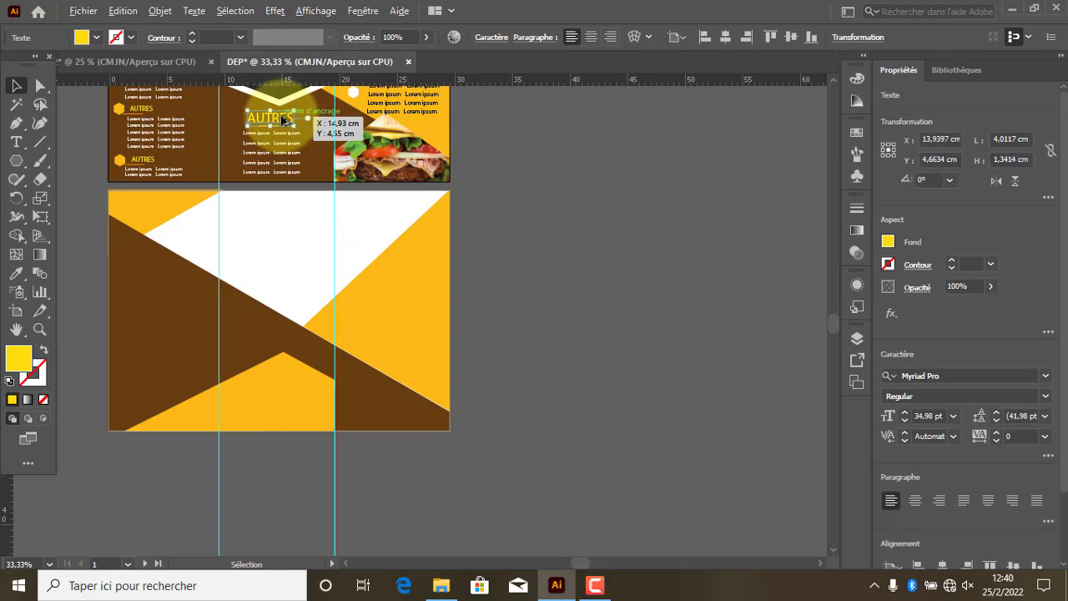
drag(282, 121, 379, 405)
scroll(381, 428, up, 2)
scroll(381, 427, up, 1)
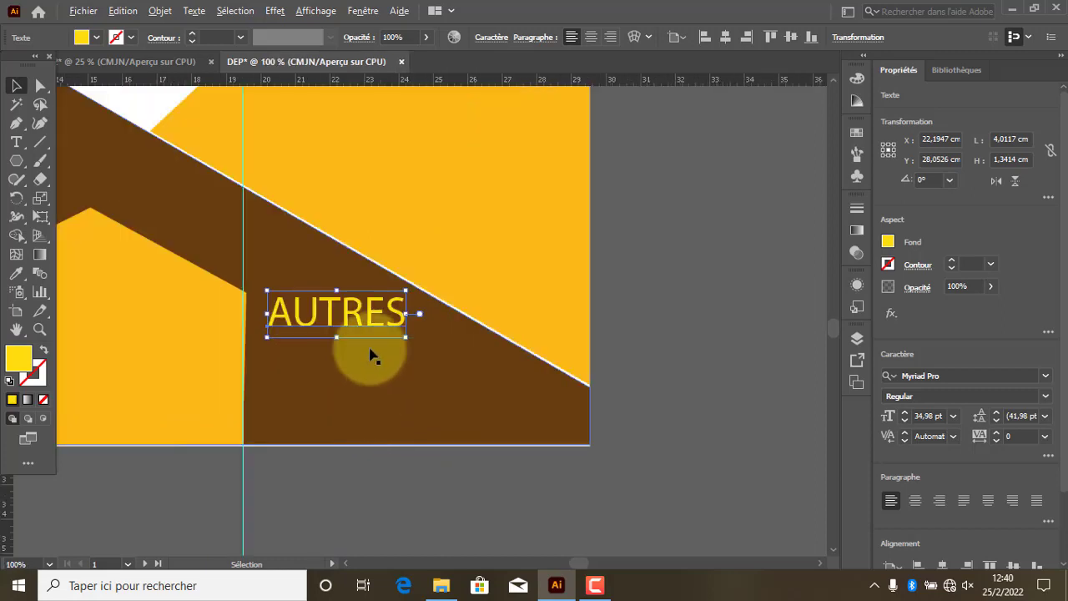
Step: Copy the AUTRES heading just below itself and change the copy's text to TITRE2
drag(373, 317, 372, 373)
key(t)
double_click(372, 372)
text(TITRE2)
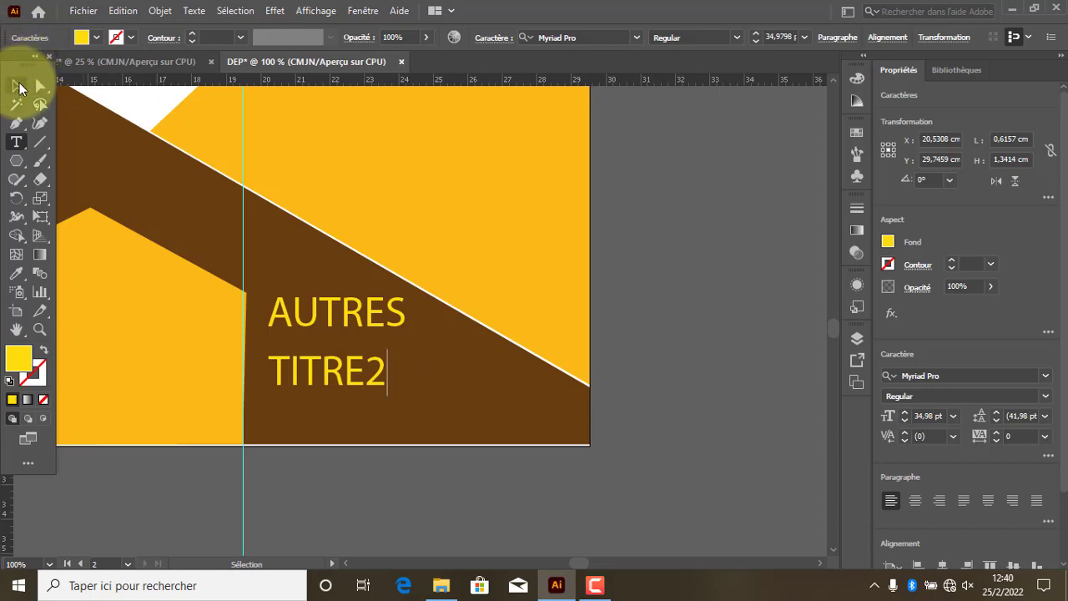
click(16, 85)
Step: Copy the TITRE2 heading just below itself as a third line in the brown area
drag(338, 372, 334, 419)
key(ctrl+minus)
key(ctrl+minus)
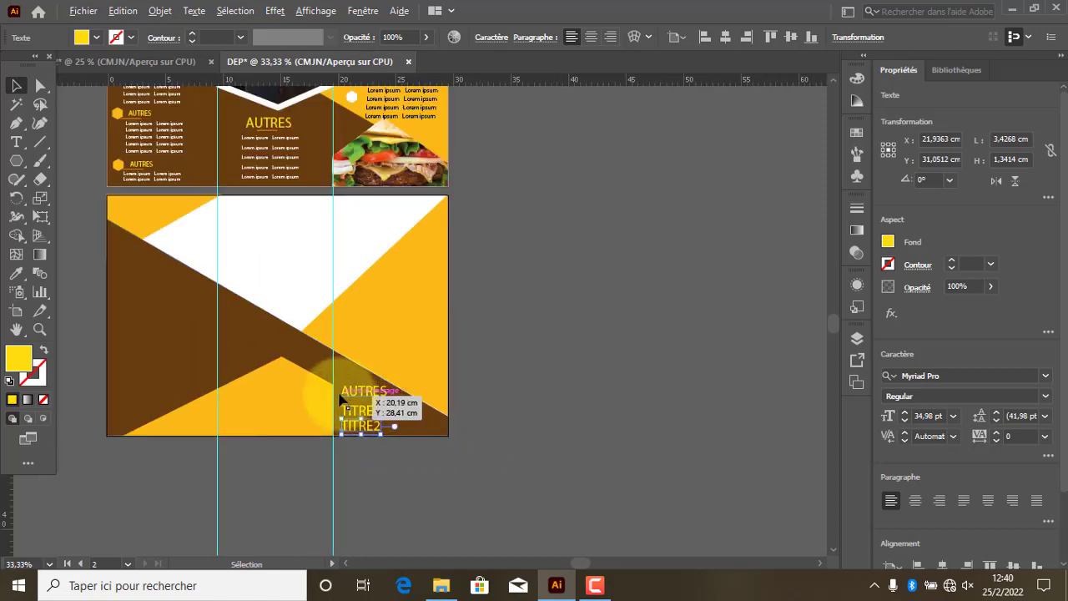
scroll(340, 407, up, 2)
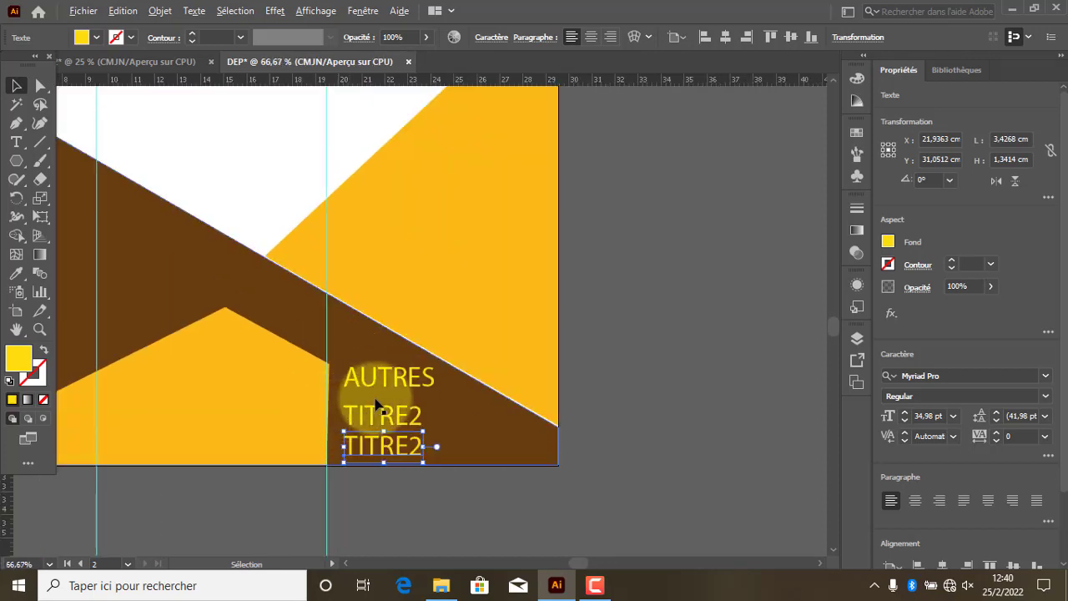
scroll(368, 397, down, 2)
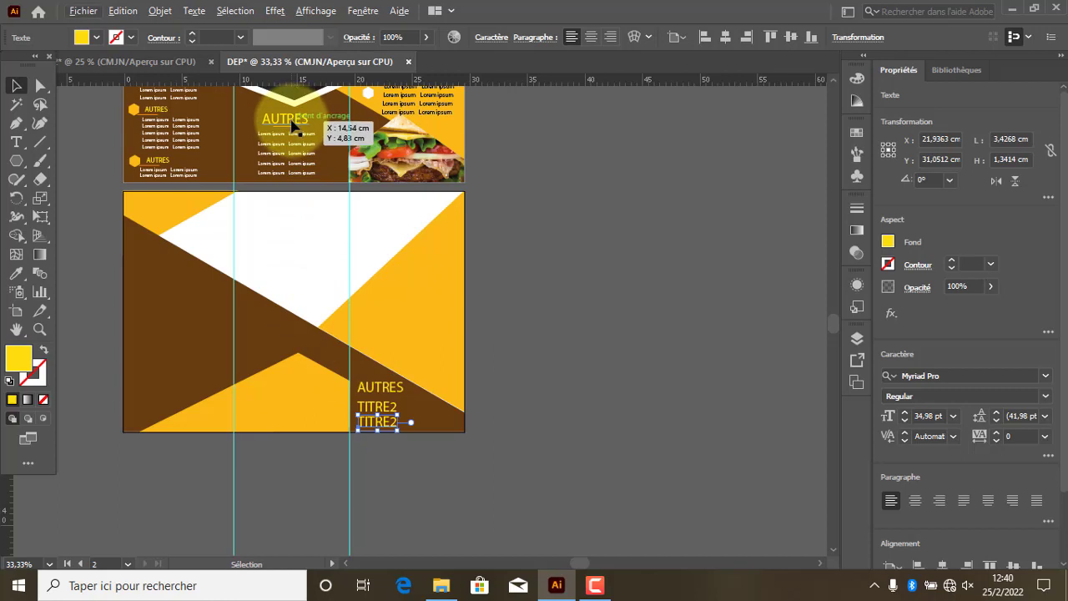
Step: Copy the first two white Lorem ipsum rows of the middle panel onto the second artboard's yellow bottom shape and bring them to the front
click(290, 118)
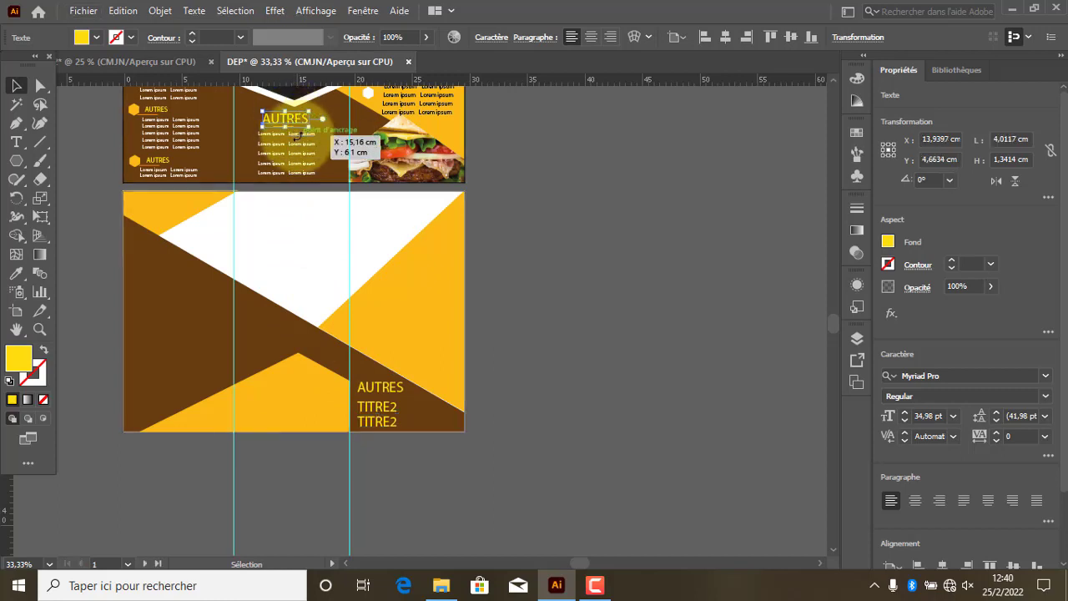
click(300, 135)
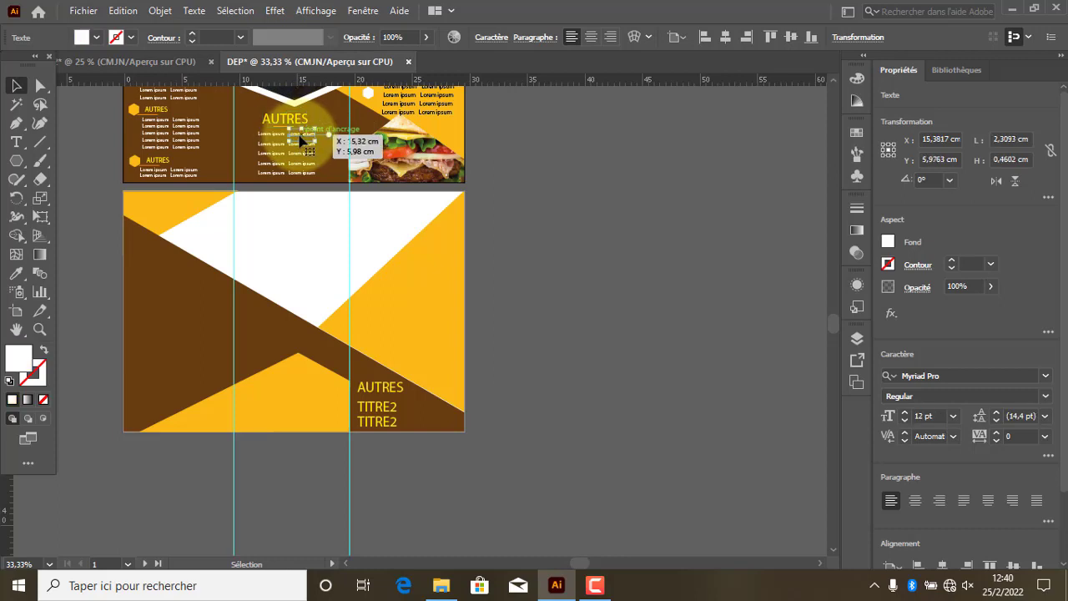
scroll(279, 136, up, 2)
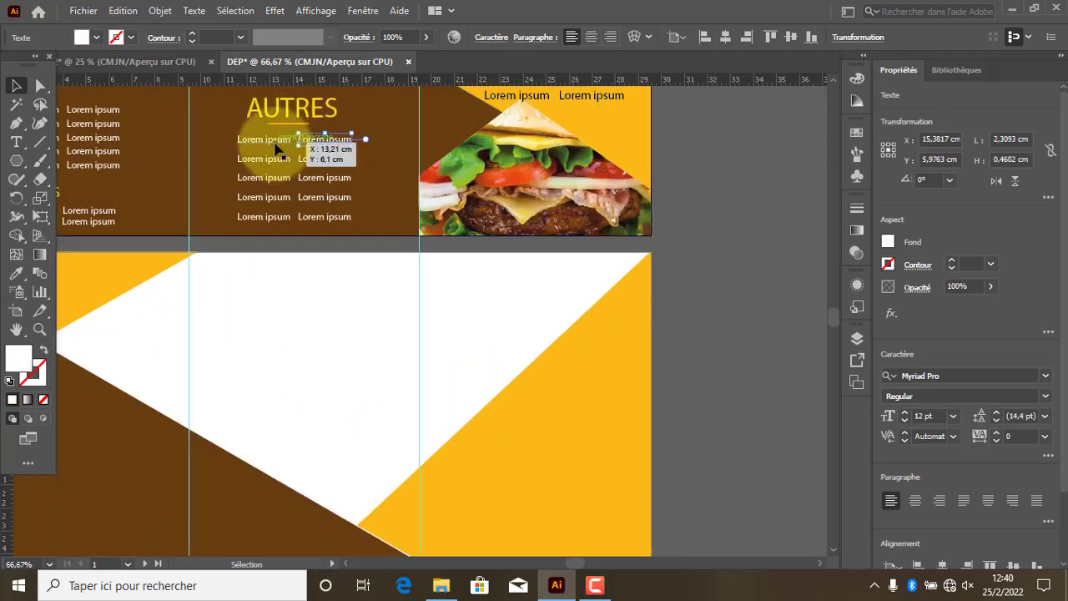
shift+click(275, 143)
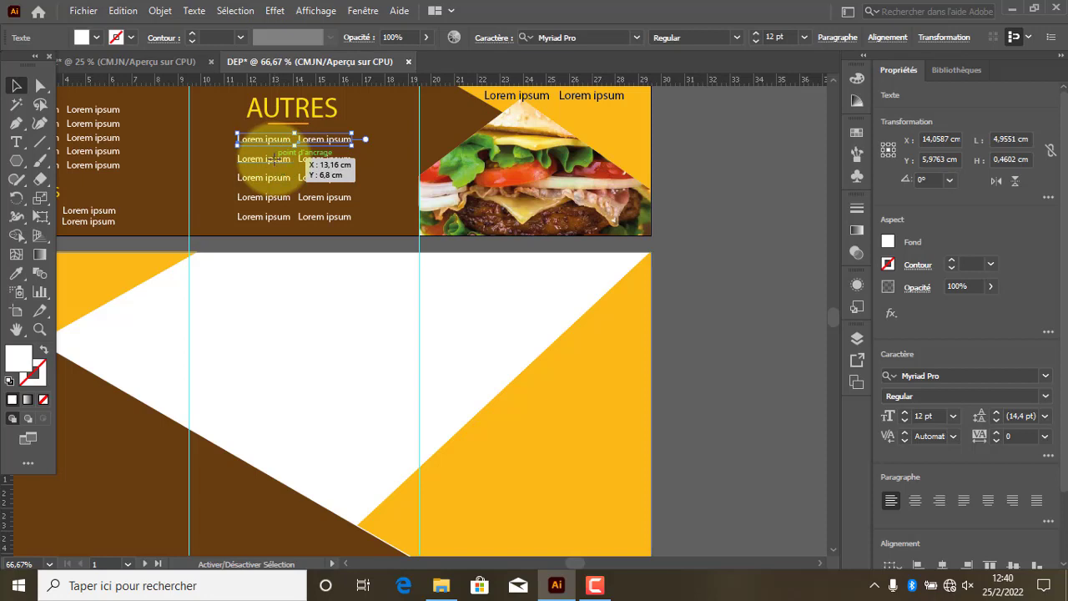
shift+click(275, 158)
drag(326, 161, 331, 411)
scroll(329, 150, down, 2)
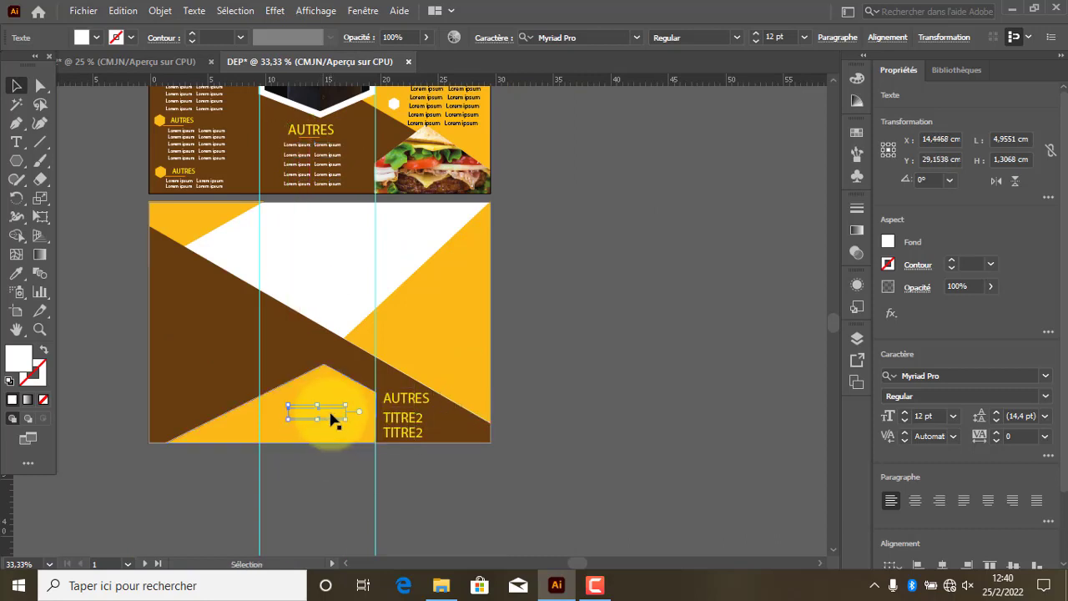
right_click(332, 415)
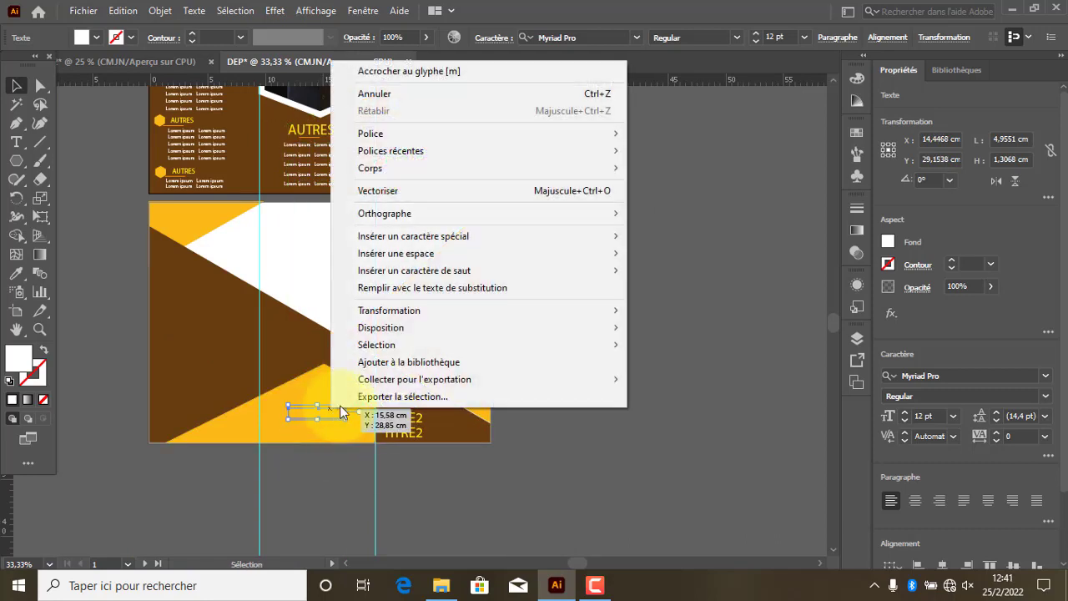
mouse_move(395, 328)
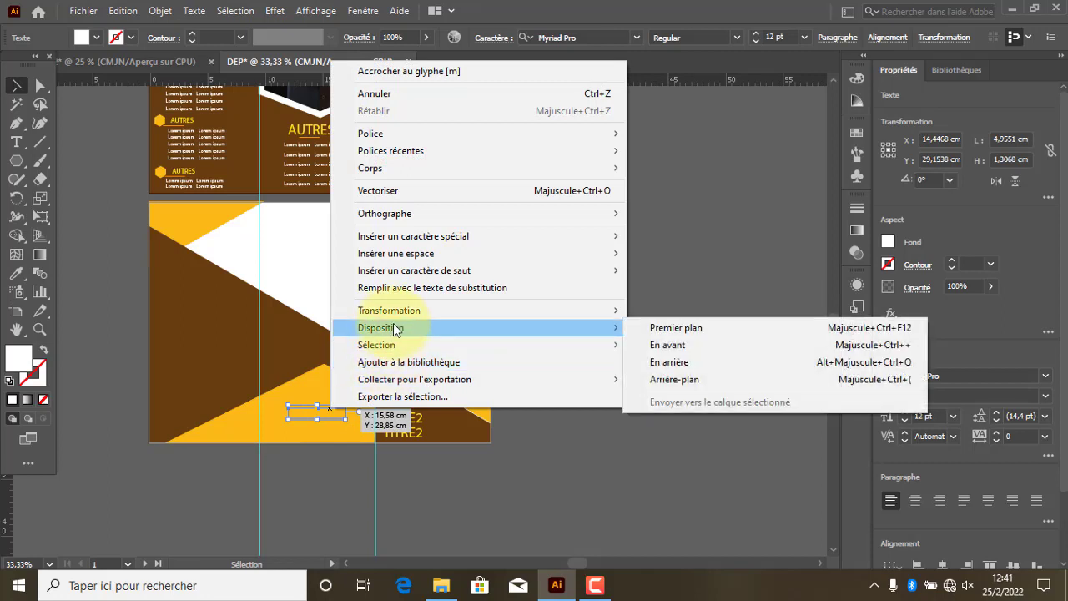
click(760, 325)
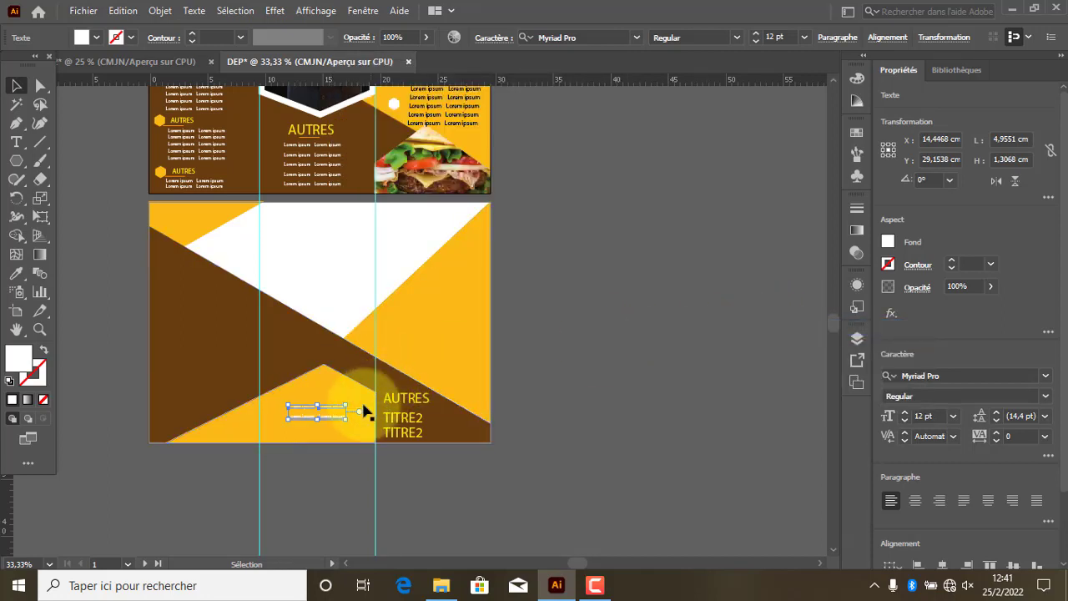
Step: Fill the two copied Lorem ipsum rows black and copy them below to make four rows
scroll(338, 421, up, 2)
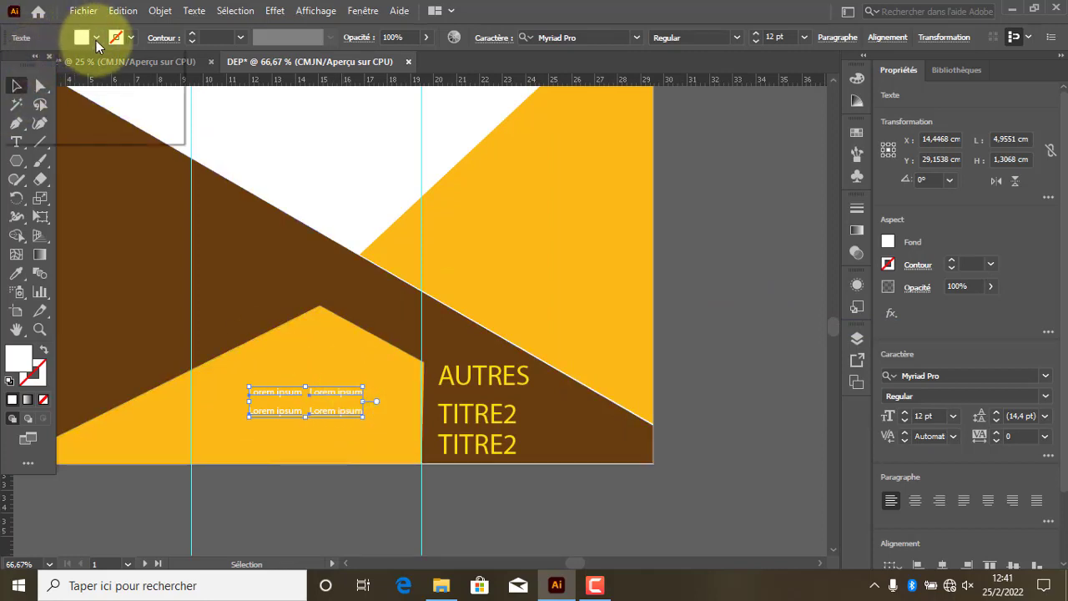
click(83, 37)
click(44, 65)
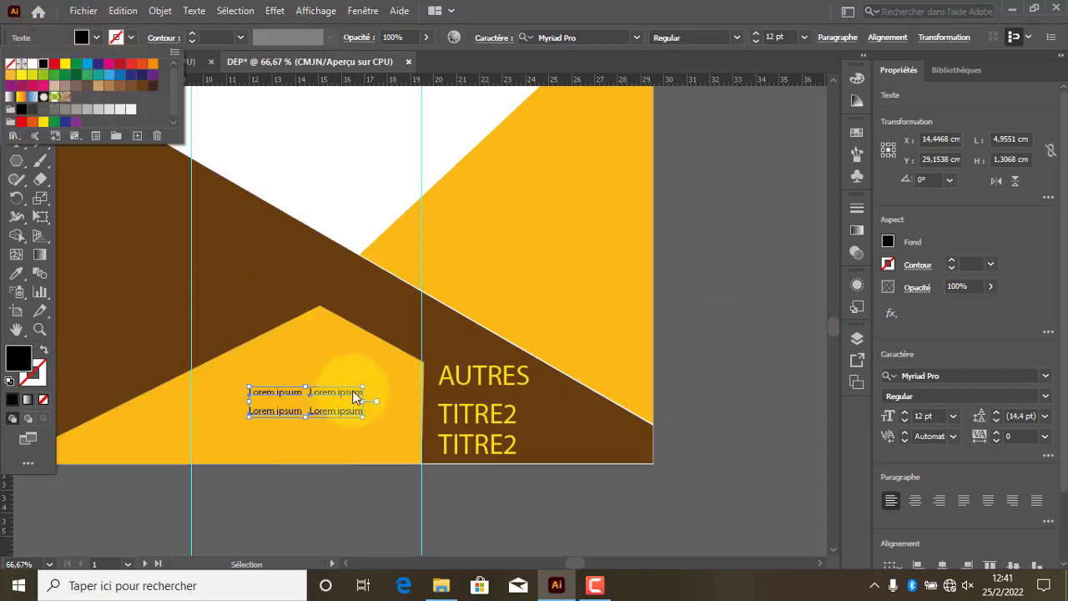
click(351, 399)
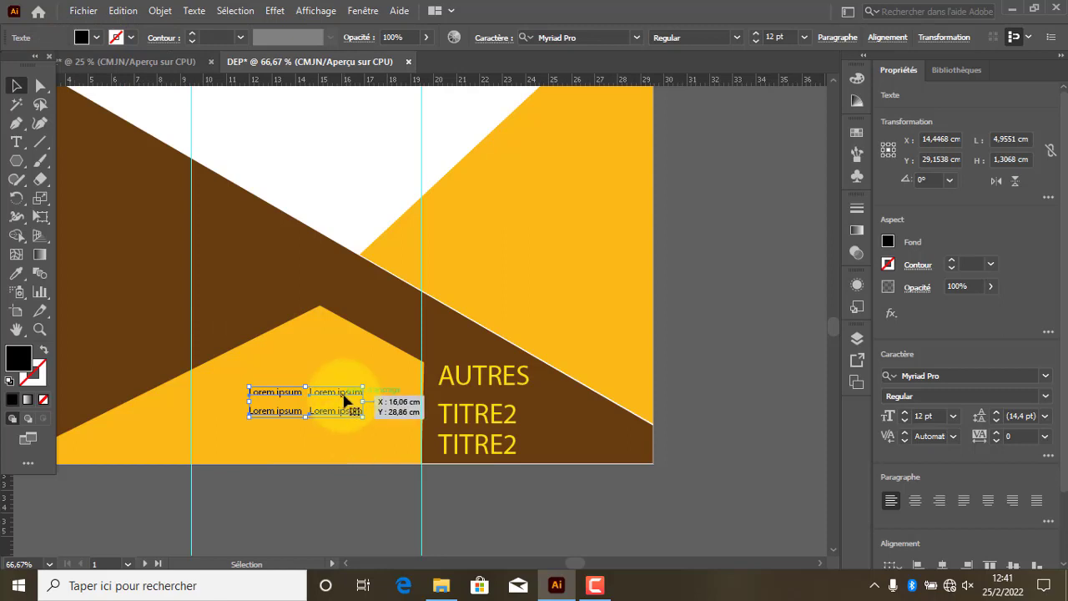
drag(342, 399, 338, 430)
key(ctrl+minus)
key(ctrl+minus)
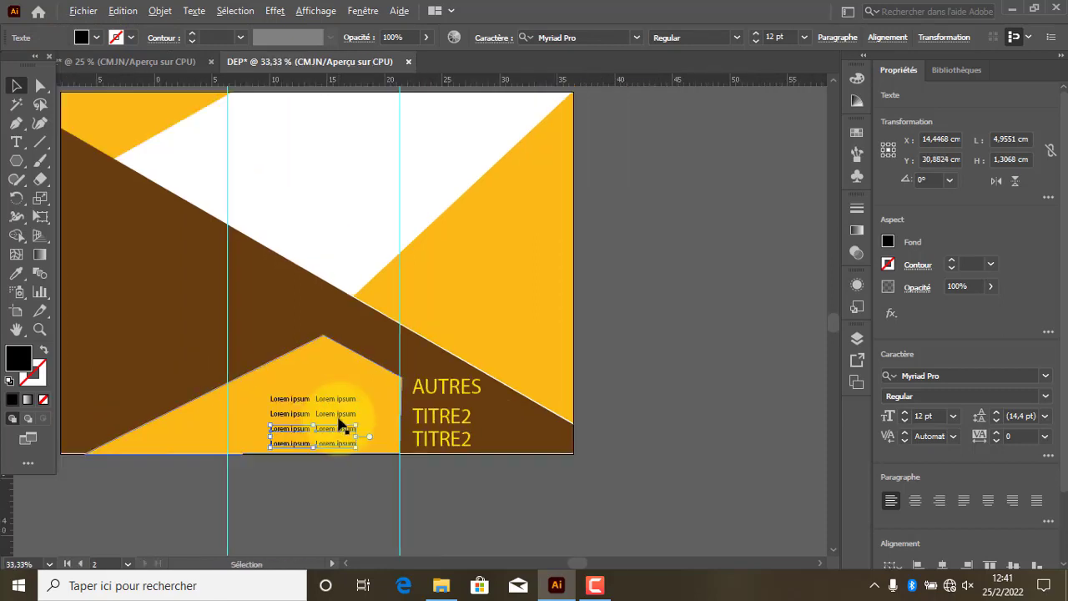
Step: Copy the first artboard's middle-panel AUTRES heading above the black Lorem ipsum rows on the second artboard and bring it to the front
click(330, 132)
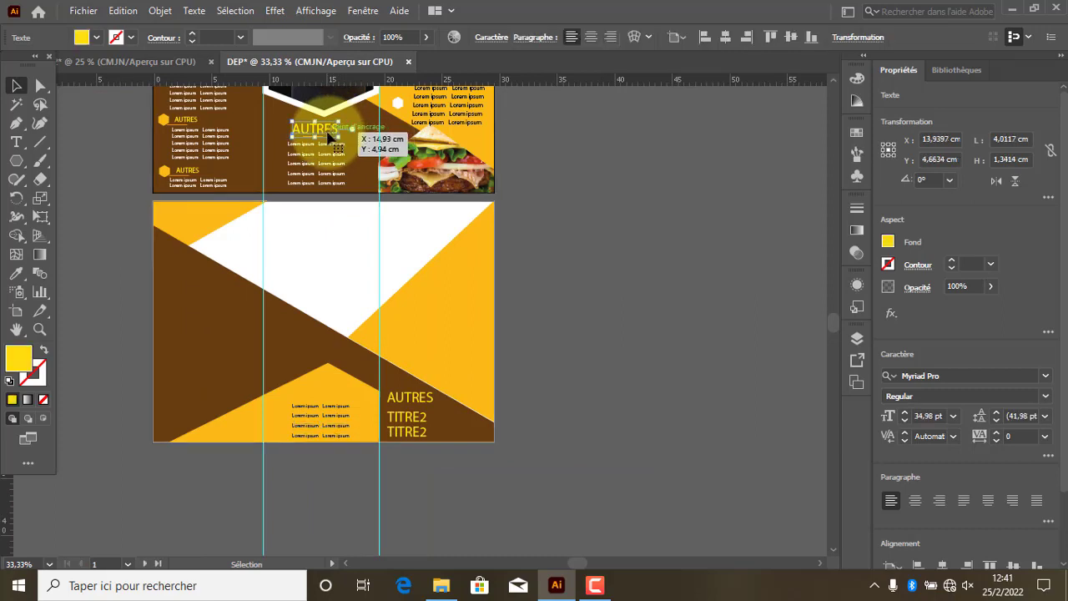
click(429, 405)
drag(428, 403, 341, 402)
right_click(338, 392)
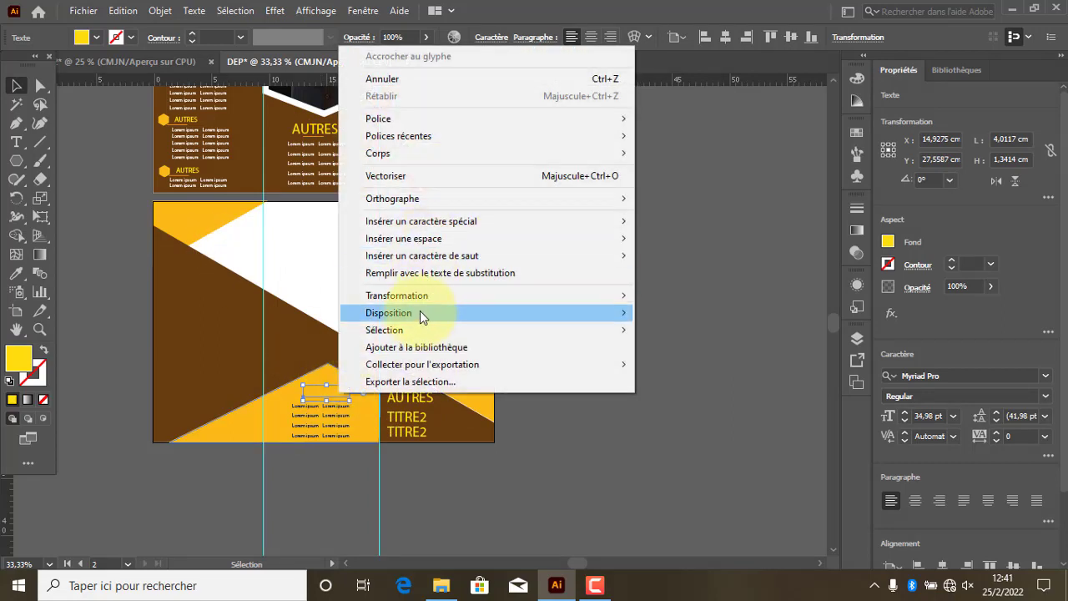
mouse_move(426, 312)
click(667, 312)
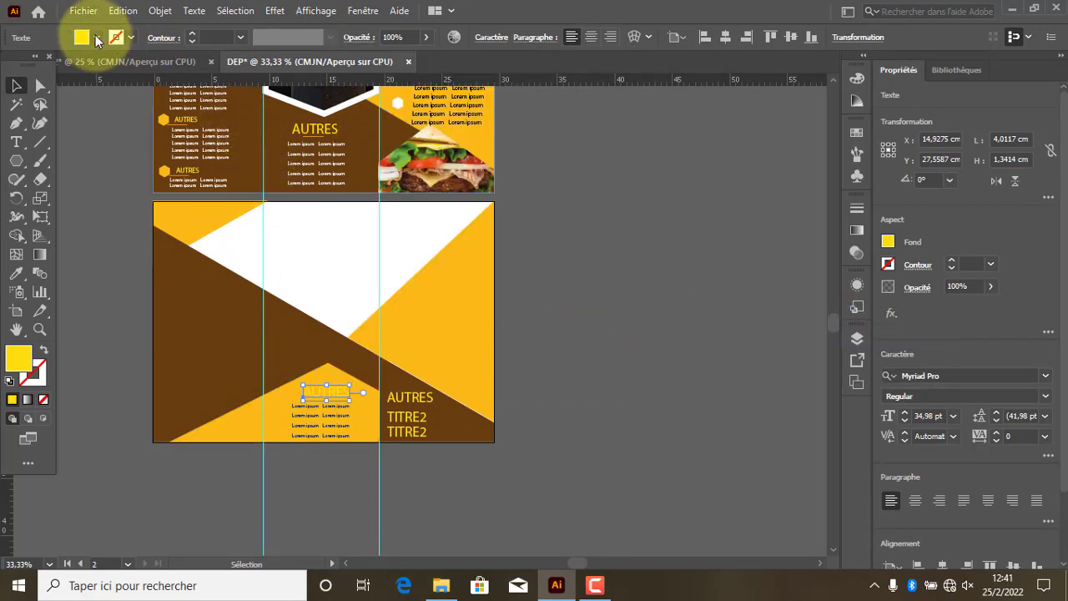
Step: Fill the copied AUTRES heading on the yellow shape with black
click(96, 38)
click(52, 50)
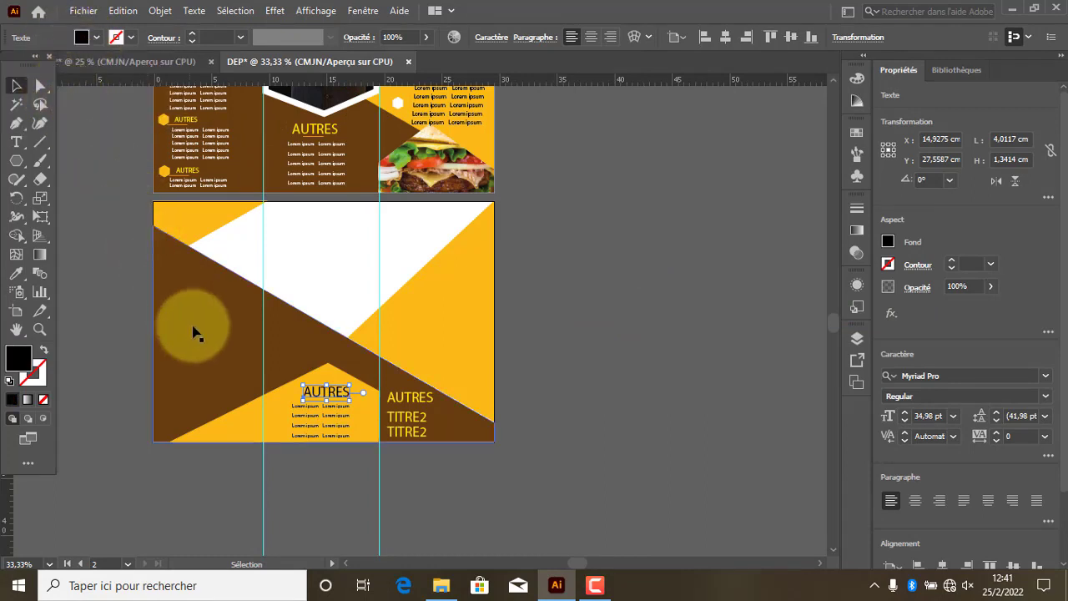
click(547, 358)
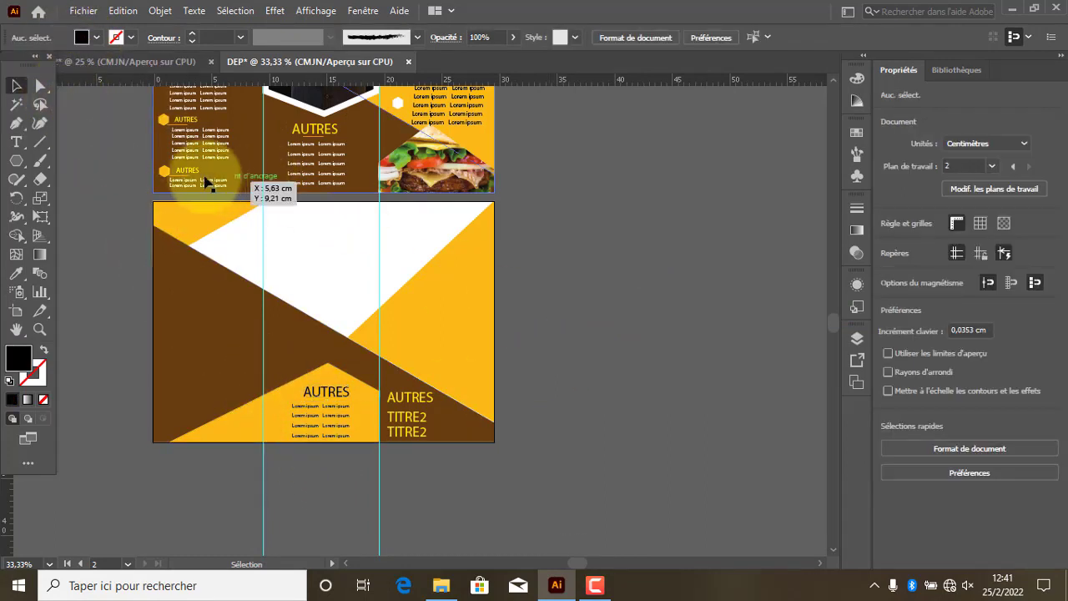
Step: Copy the yellow hexagon from the lowest AUTRES block beside the black Lorem ipsum rows and remove the copy's fill
drag(165, 174, 280, 427)
scroll(279, 434, up, 4)
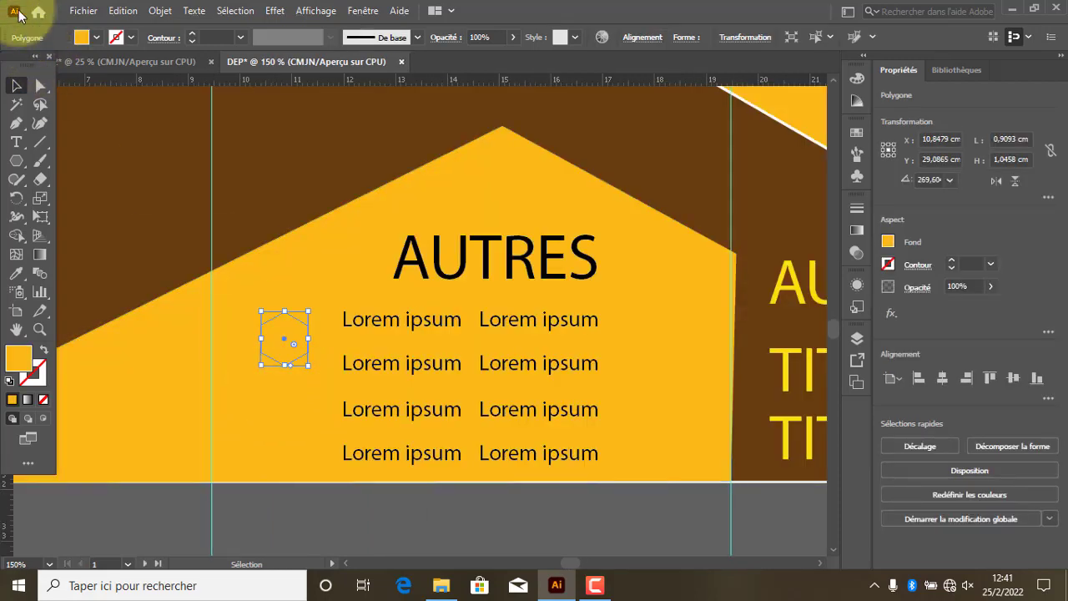
click(80, 38)
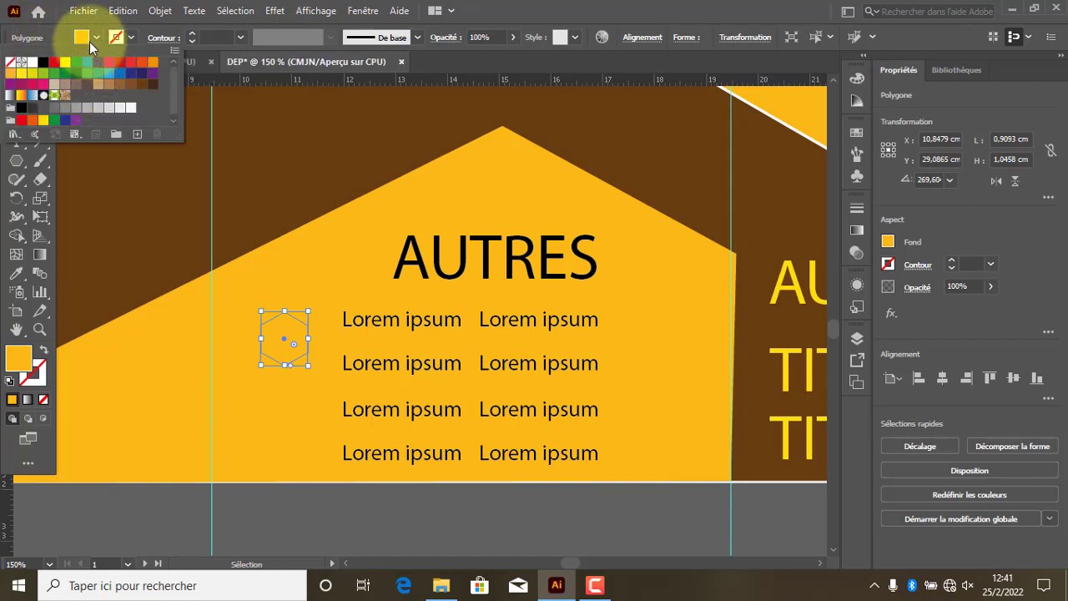
click(10, 62)
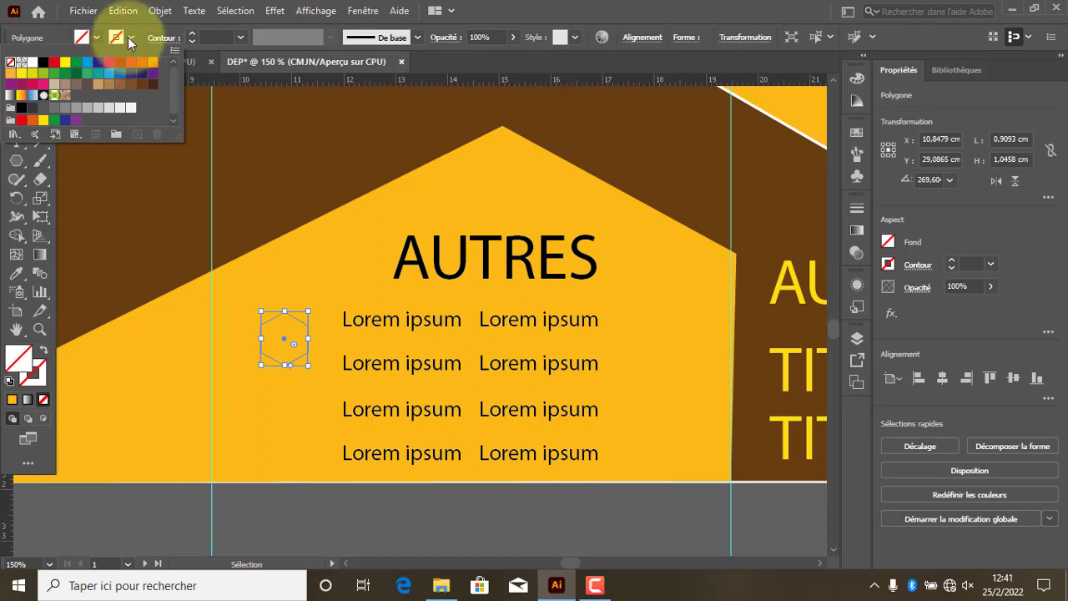
Step: Give the copied hexagon a black outline with a stroke weight of 5 pt
click(128, 37)
click(119, 38)
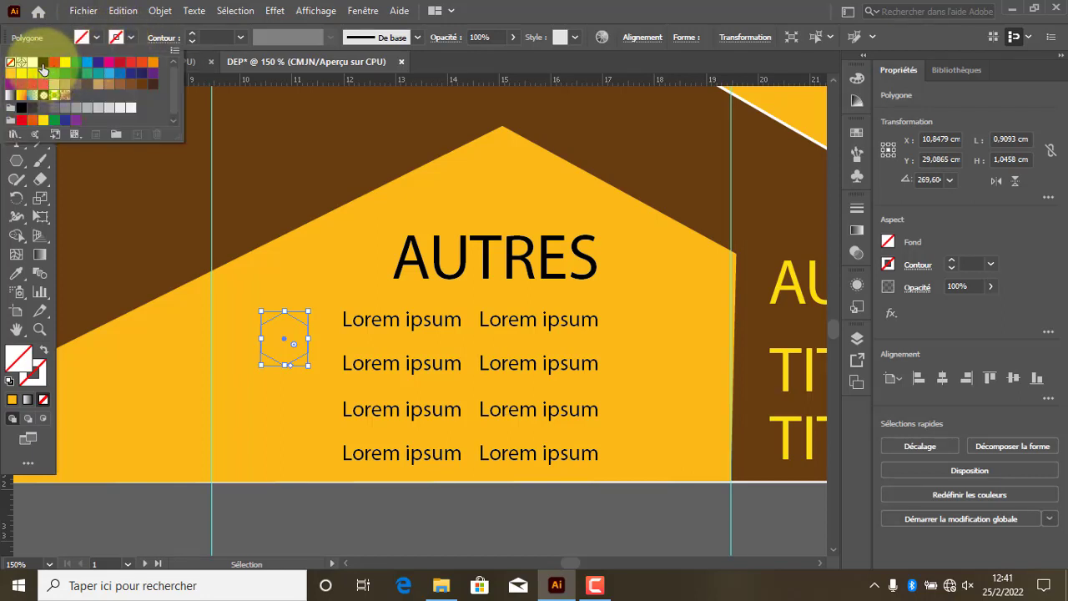
click(191, 37)
click(191, 34)
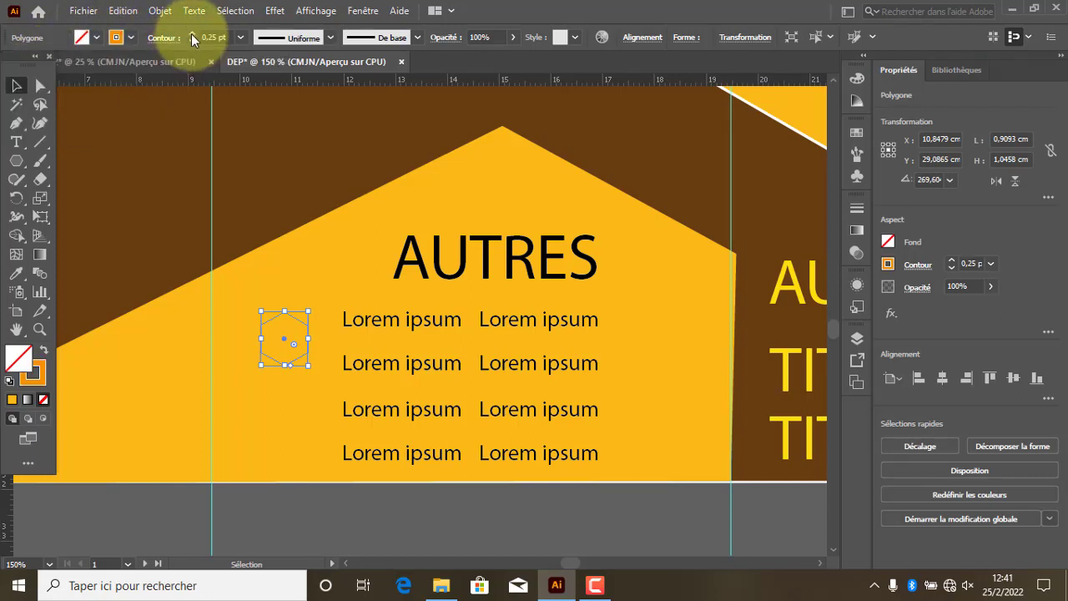
click(191, 35)
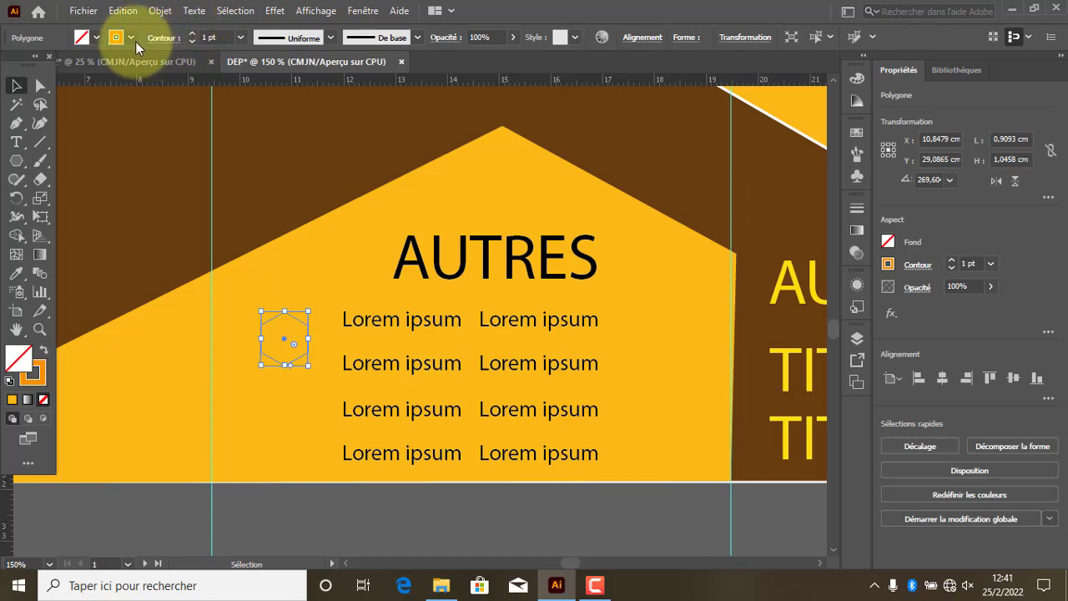
click(116, 38)
click(44, 64)
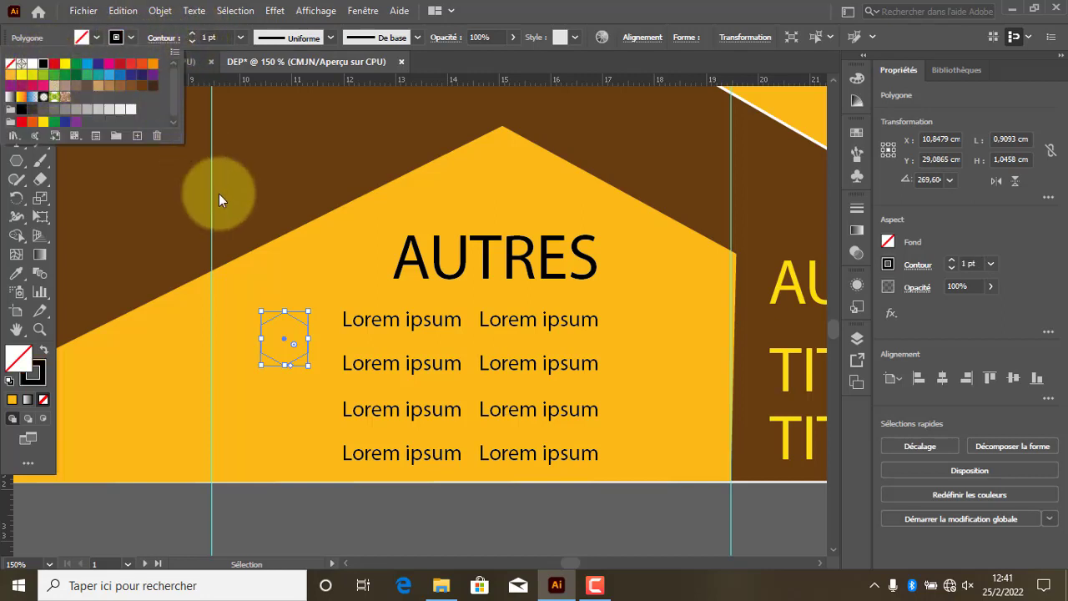
click(131, 38)
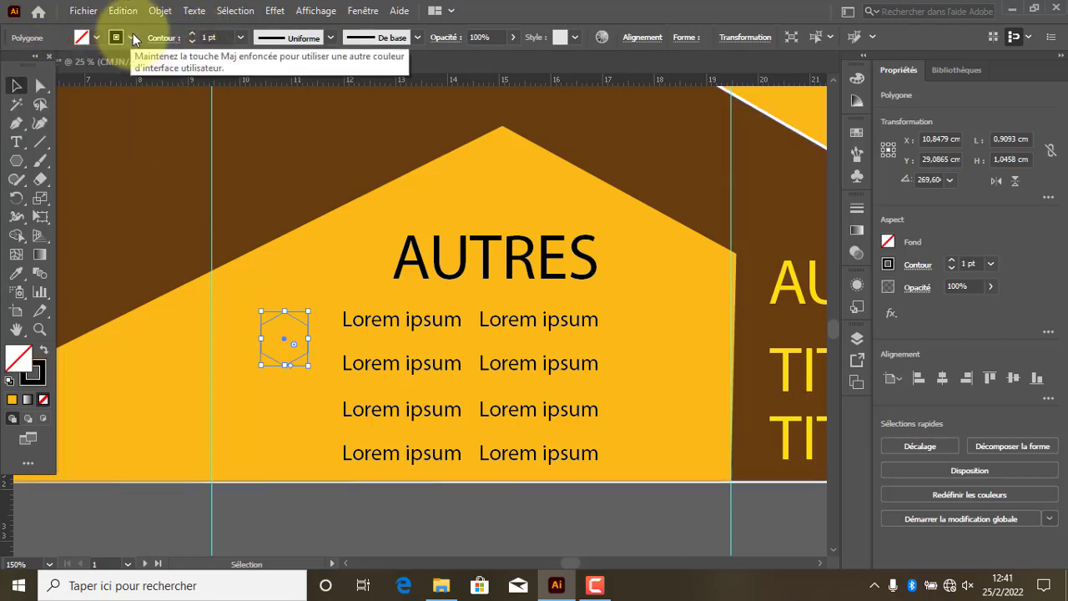
click(190, 33)
click(191, 33)
click(190, 34)
click(190, 33)
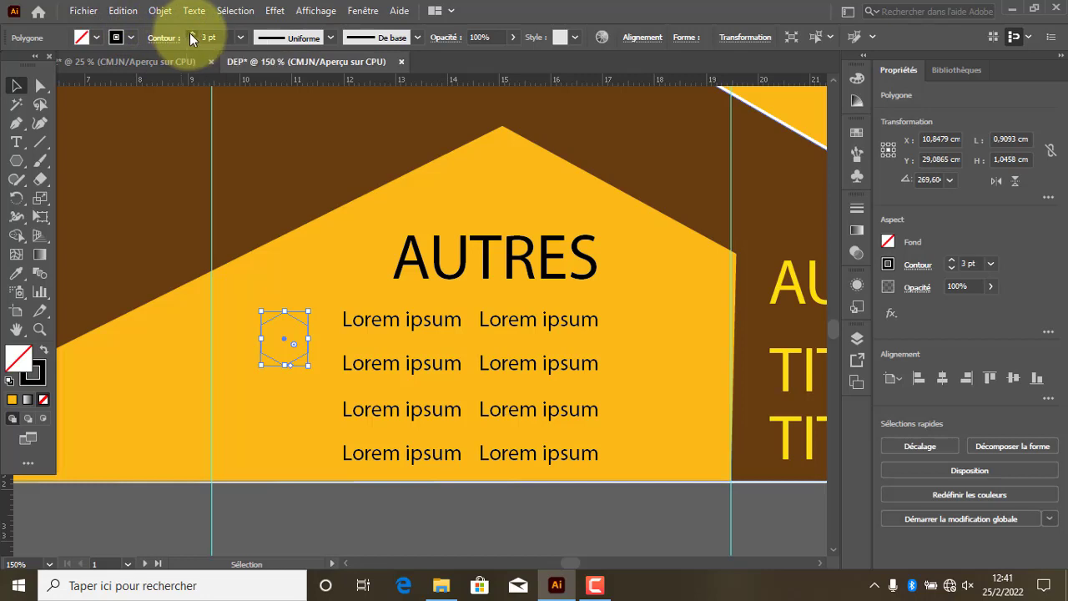
Step: Bring the outlined hexagon to the front of the yellow shape
right_click(303, 333)
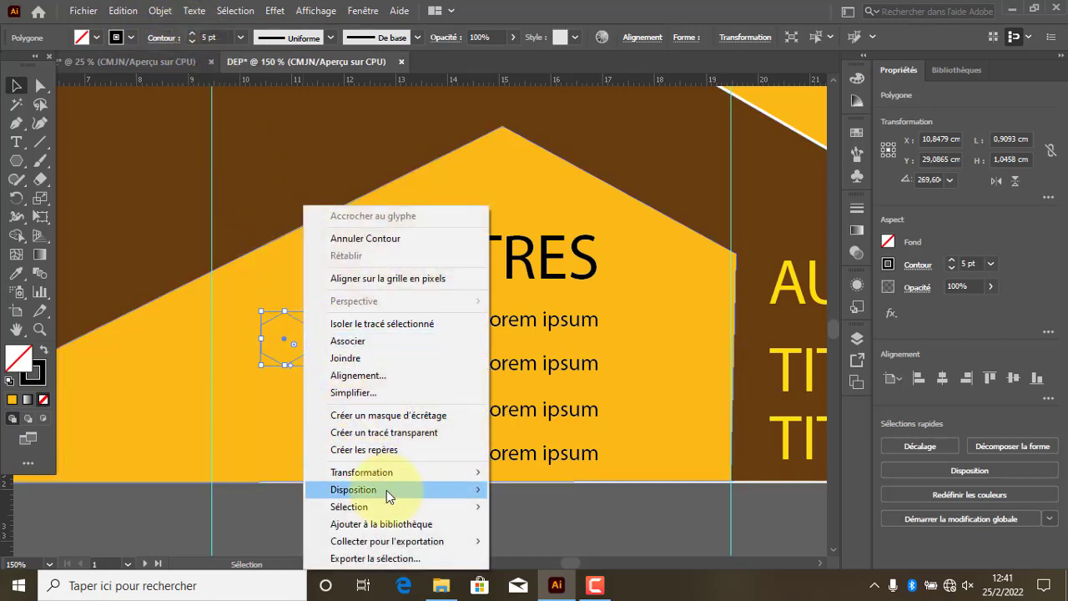
mouse_move(386, 490)
click(541, 491)
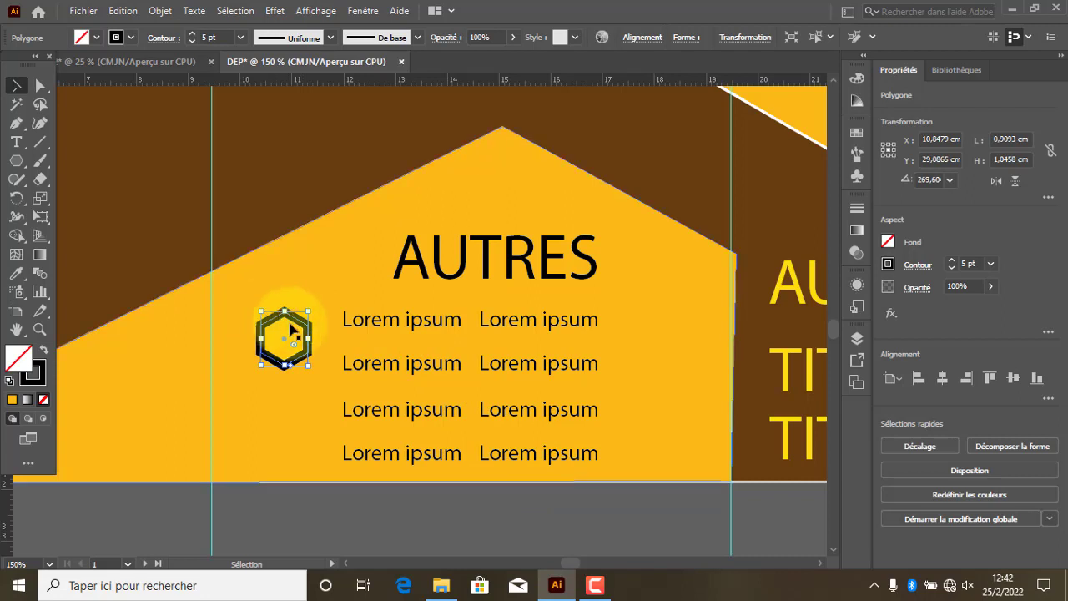
Step: Set the hexagon's stroke weight to 2 pt and copy it straight down beside the lower two Lorem ipsum rows
click(192, 42)
click(191, 41)
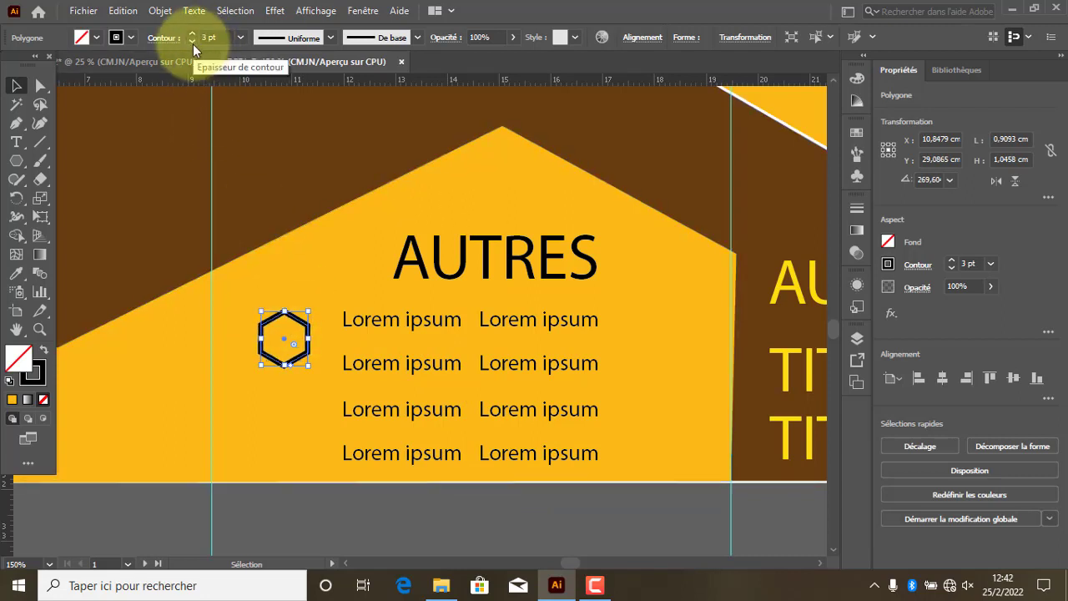
click(192, 42)
drag(302, 356, 295, 448)
Step: Copy the SERVICES heading with its hexagon, underline and first Lorem ipsum row onto the second artboard's left brown area
scroll(296, 375, down, 5)
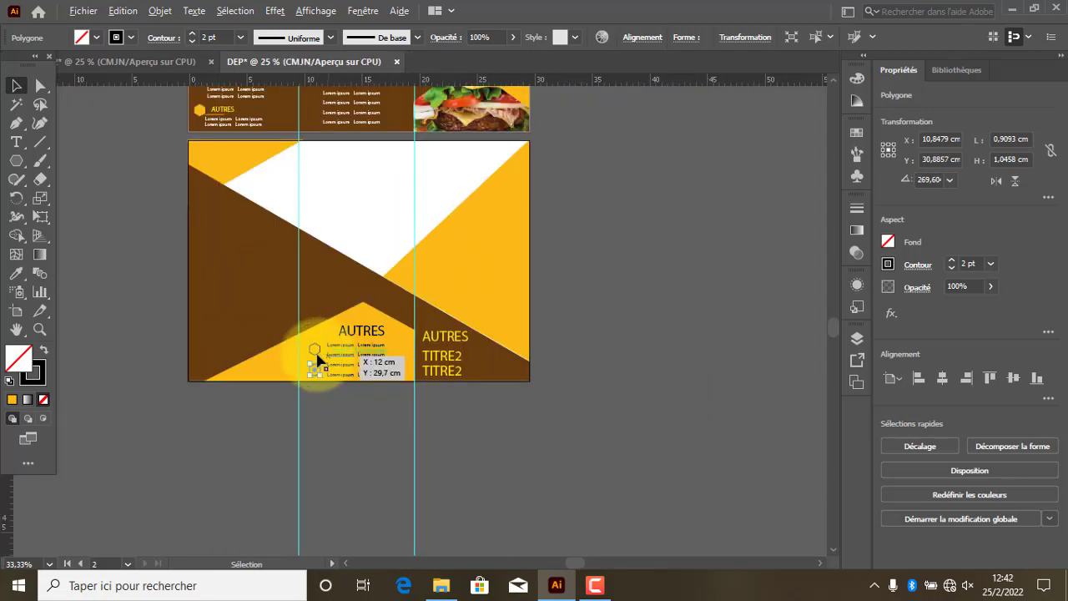
scroll(328, 358, down, 1)
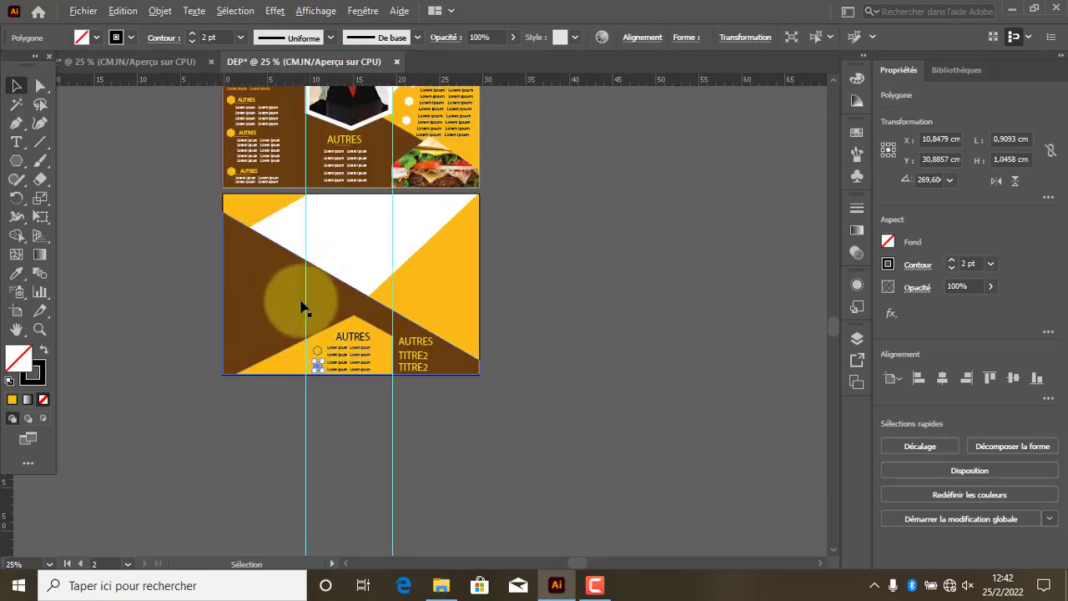
scroll(296, 296, up, 1)
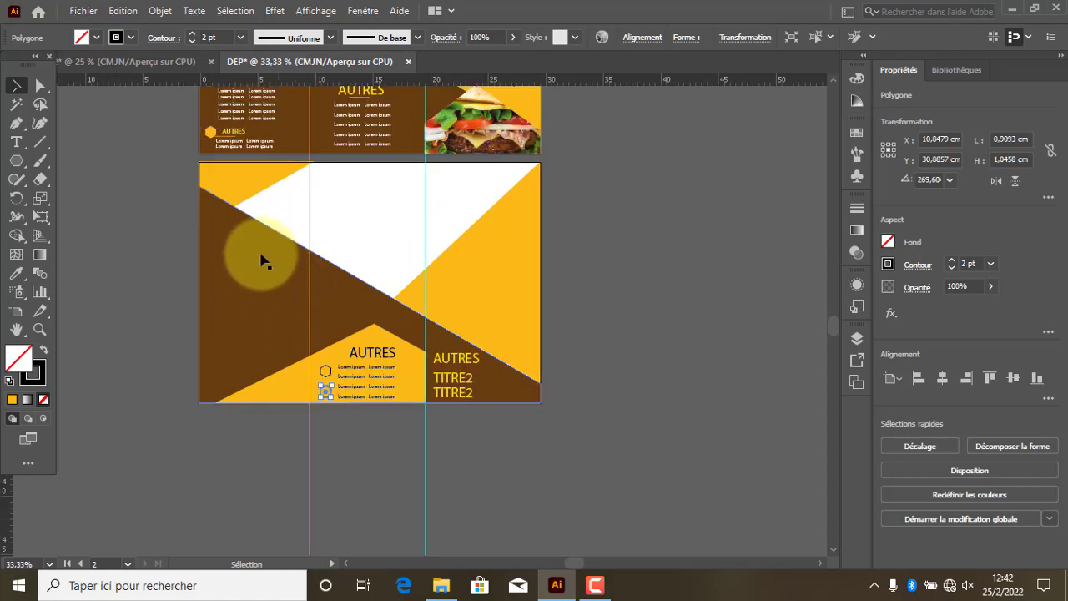
scroll(364, 360, down, 1)
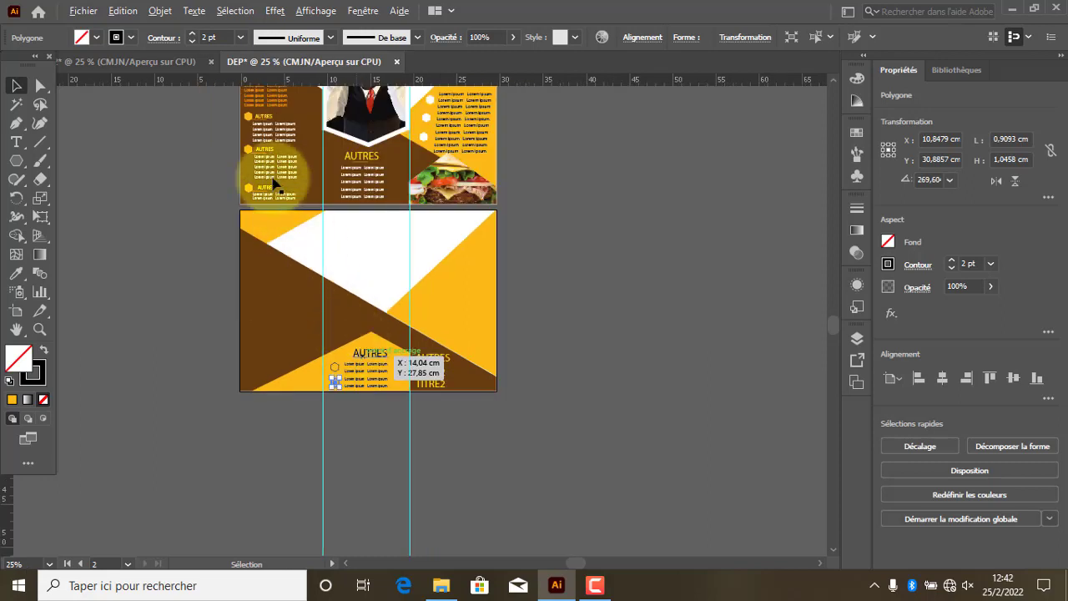
scroll(298, 140, down, 1)
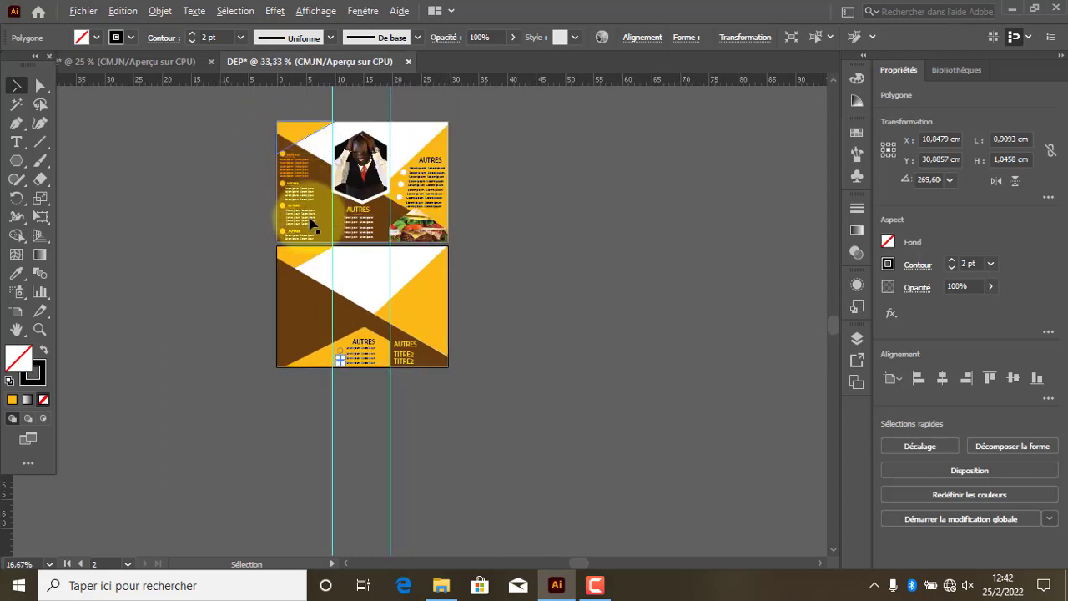
scroll(299, 200, up, 1)
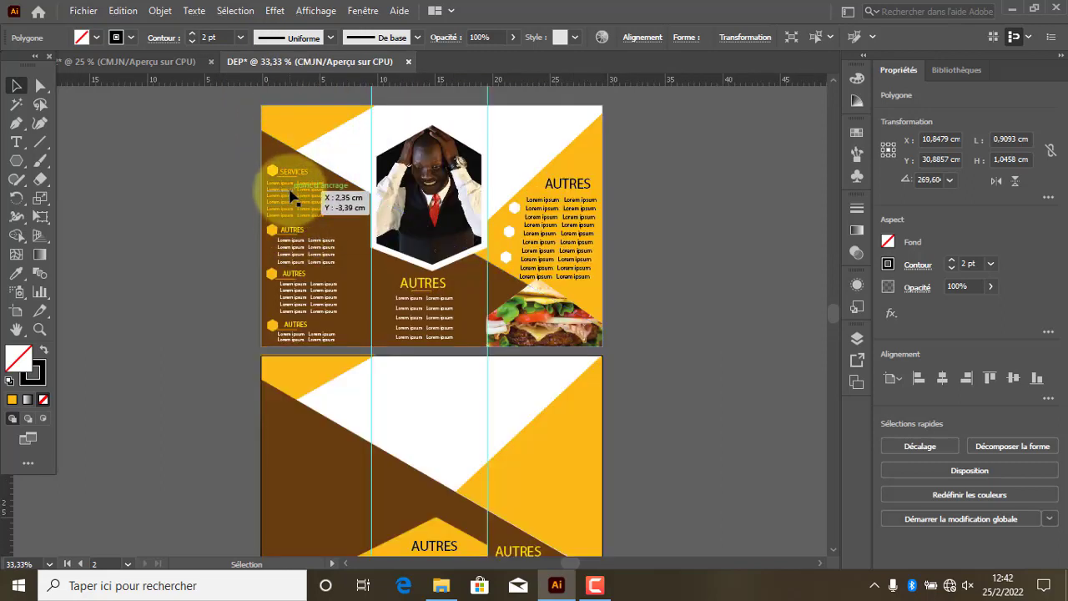
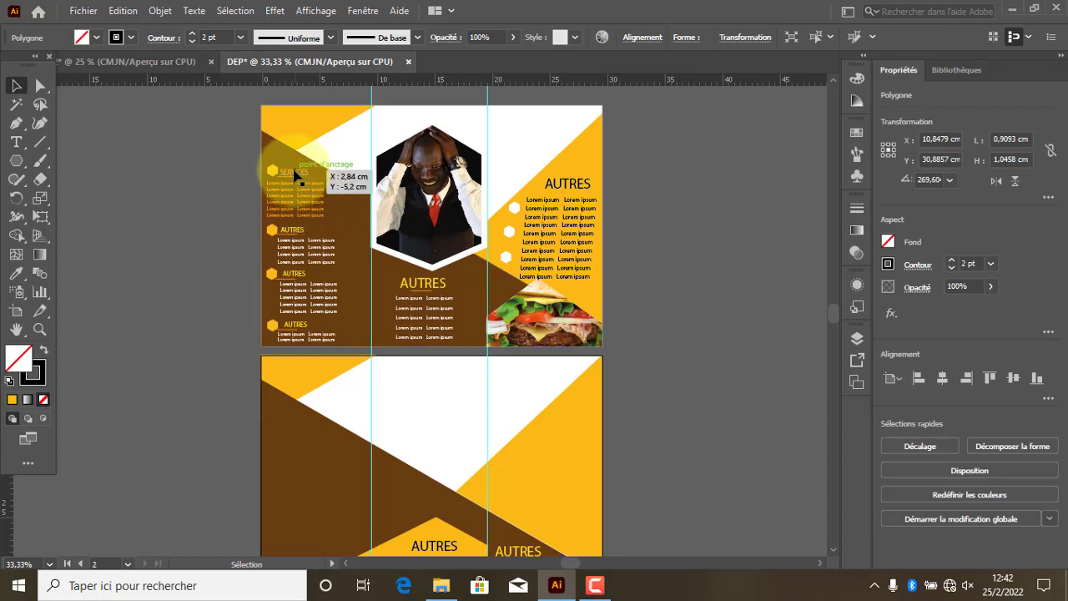
drag(295, 169, 248, 147)
key(ctrl+1)
shift+click(294, 161)
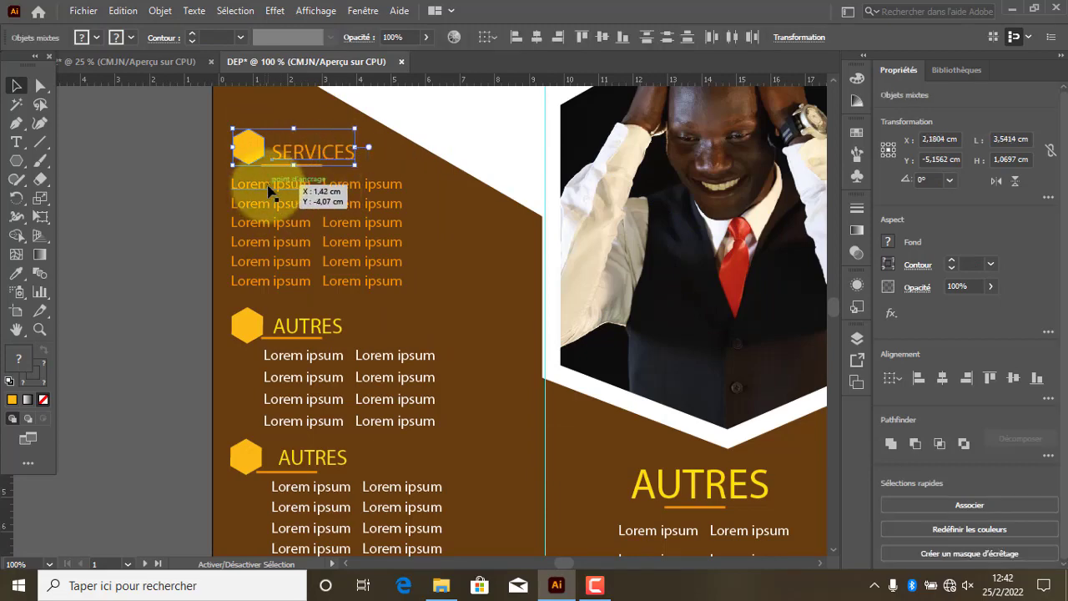
shift+click(338, 178)
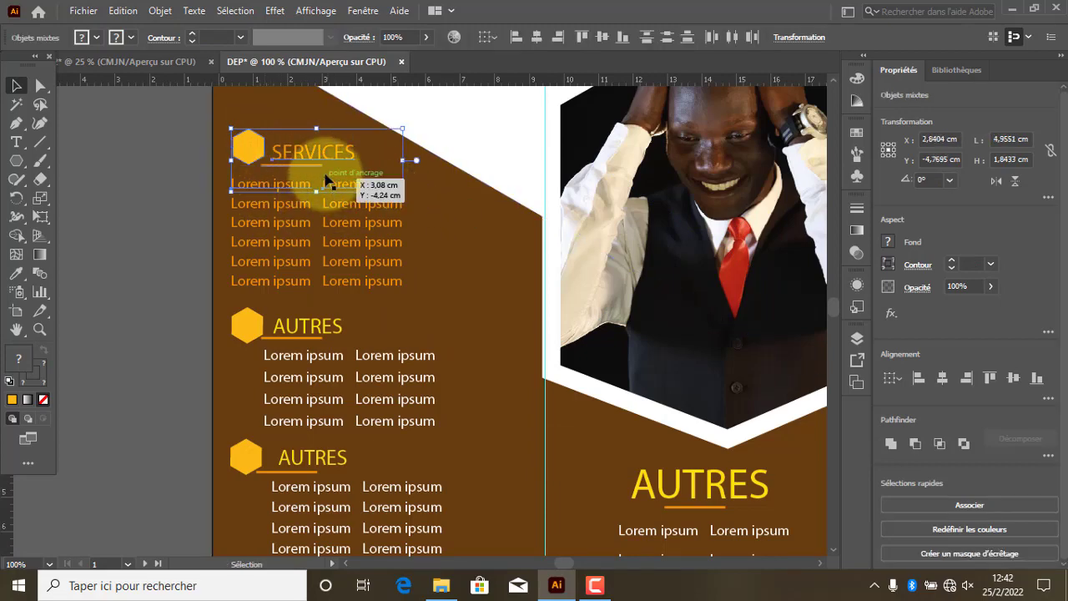
scroll(337, 164, down, 3)
drag(333, 163, 333, 420)
click(244, 406)
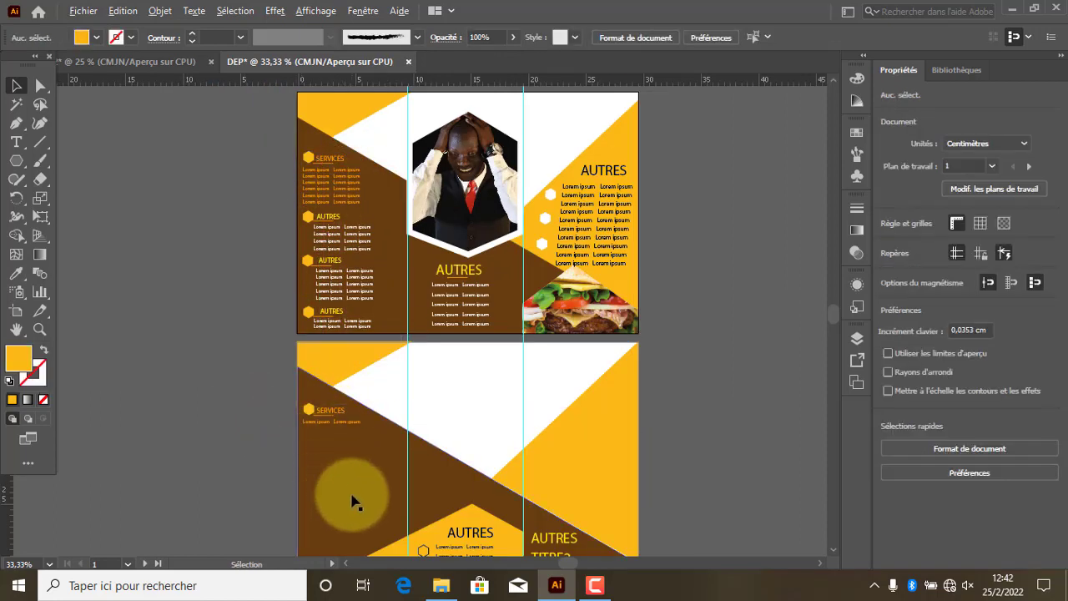
Step: Copy the orange Lorem ipsum row just below itself and repeat the copy down the left panel to make 17 rows
scroll(351, 500, up, 2)
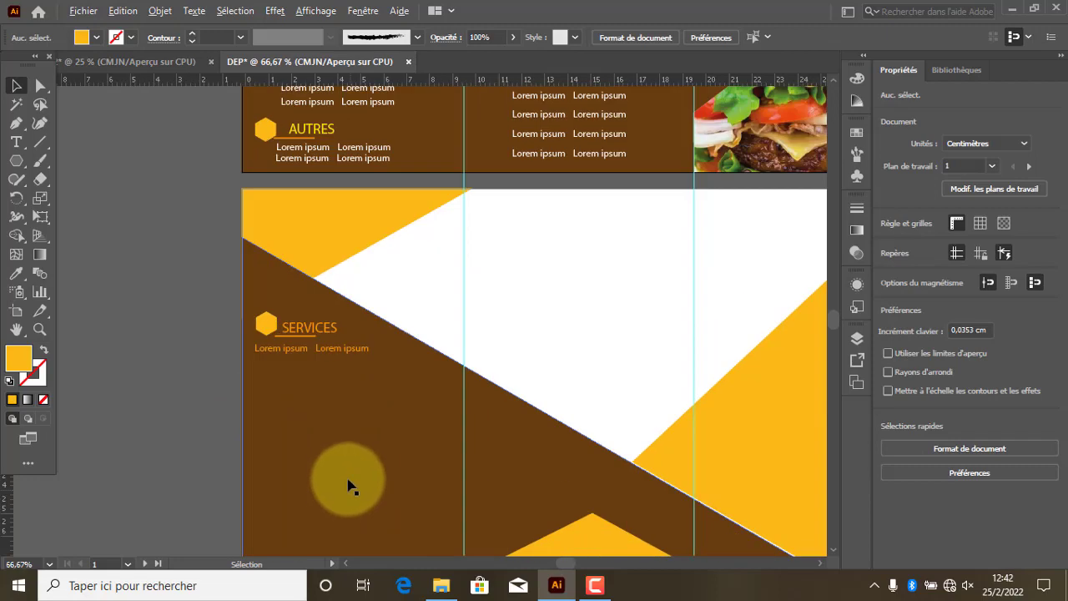
click(328, 356)
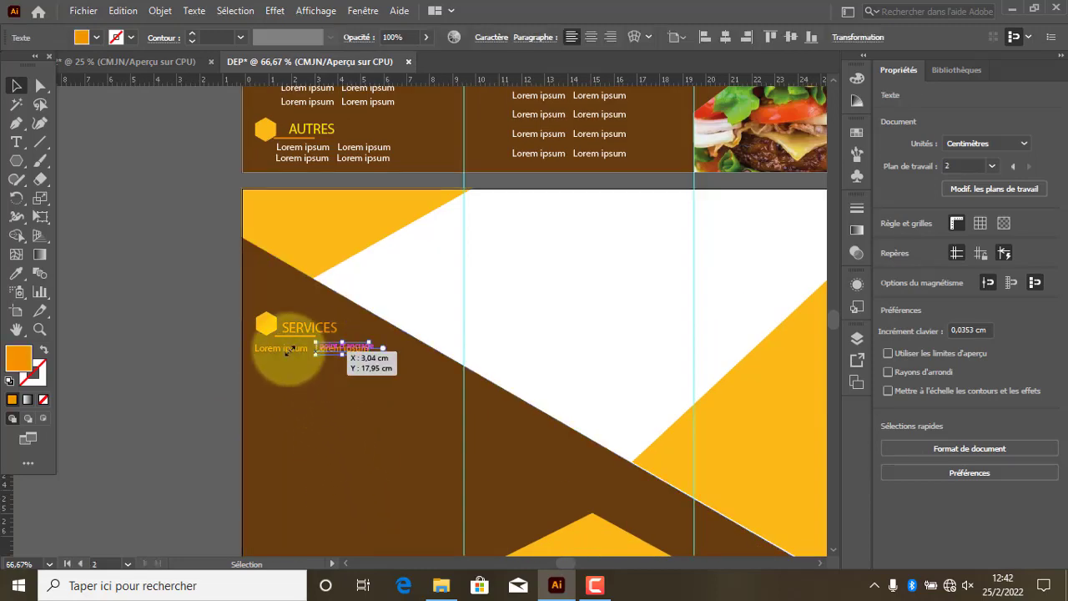
shift+click(293, 350)
drag(295, 351, 296, 369)
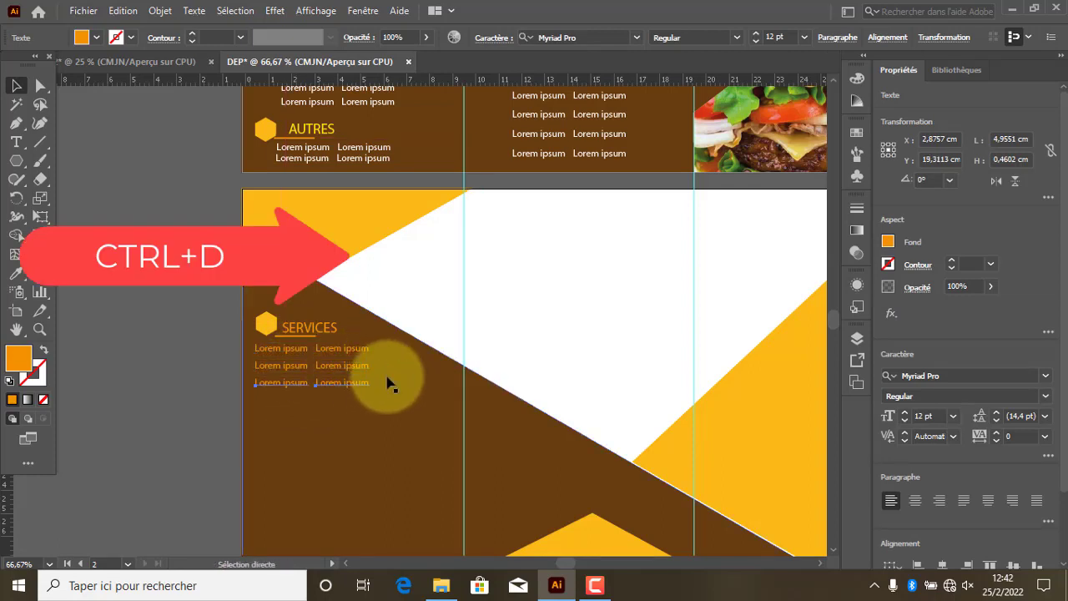
key(ctrl+d)
key(ctrl+d)
key(ctrl+d)
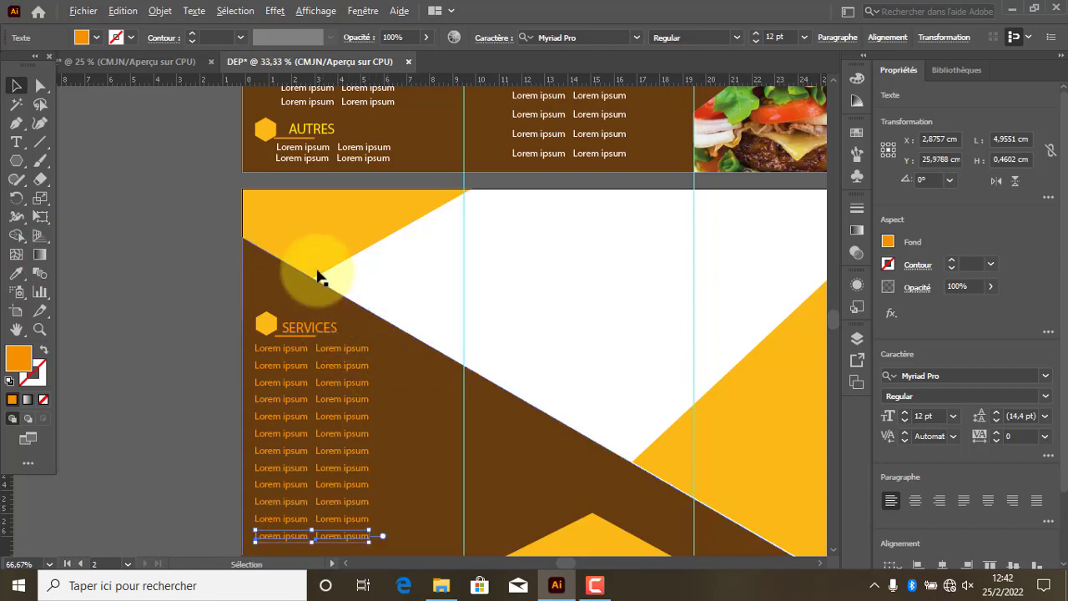
scroll(317, 279, down, 2)
scroll(337, 479, up, 2)
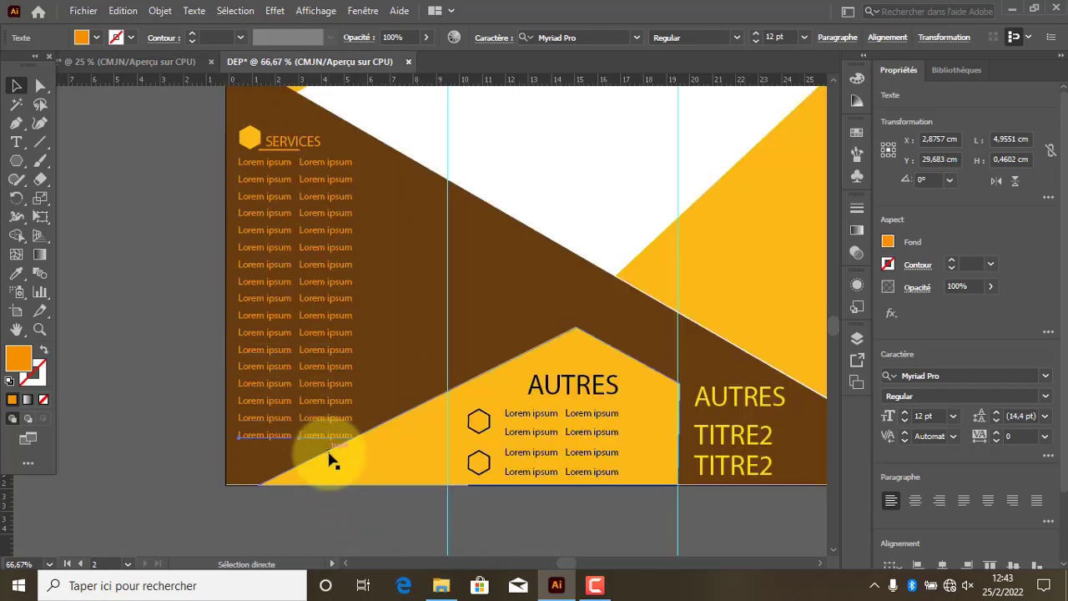
click(328, 453)
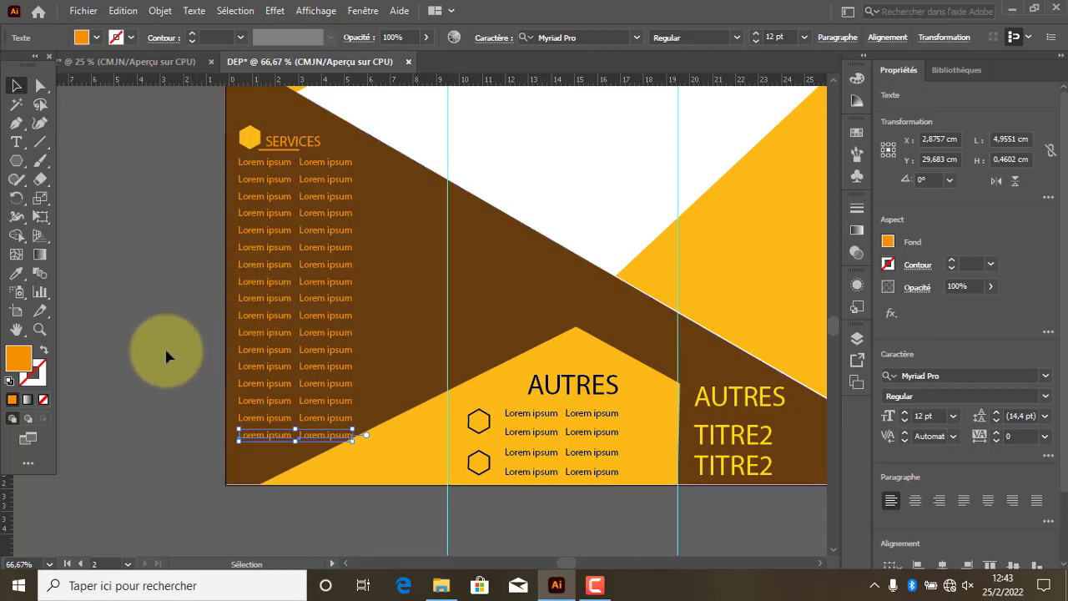
scroll(164, 357, down, 2)
scroll(370, 250, up, 1)
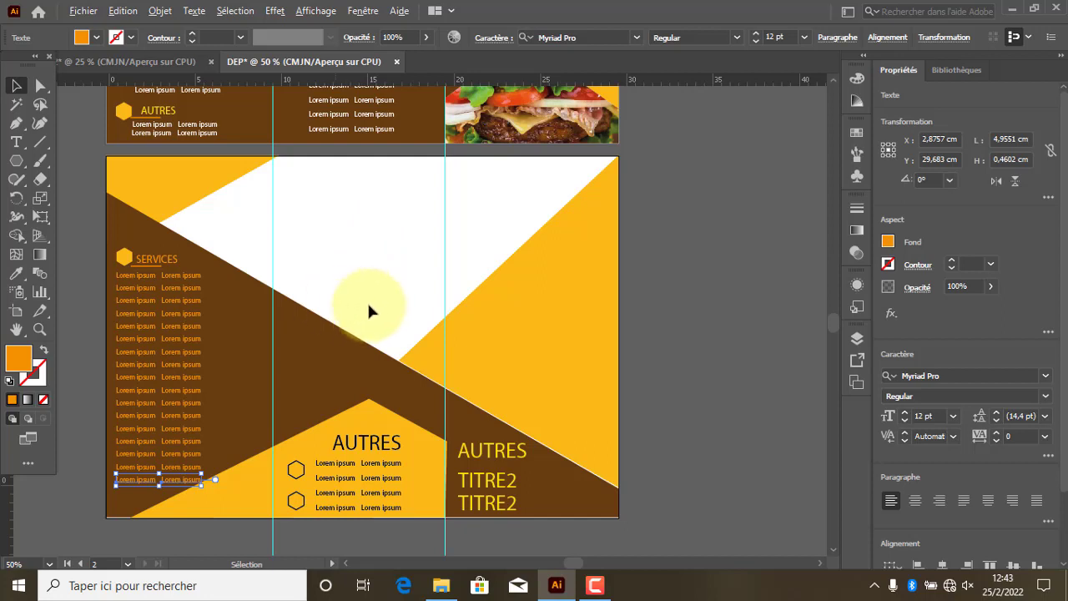
scroll(380, 315, down, 1)
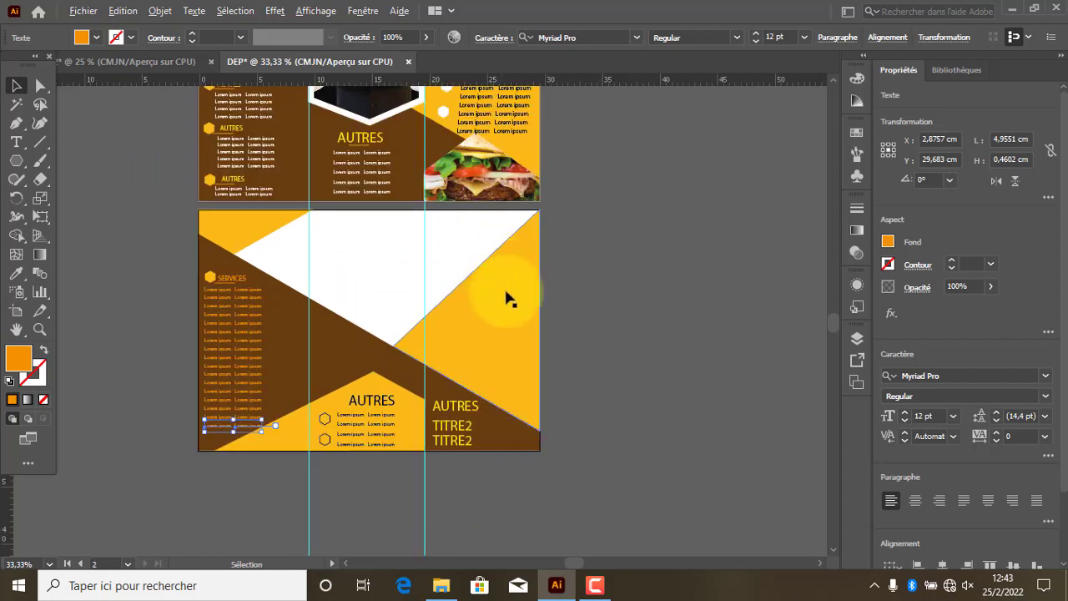
Step: Copy the yellow AUTRES heading from the second artboard's lower brown area up into the white area of the third panel
click(461, 414)
drag(460, 414, 466, 237)
scroll(478, 236, up, 2)
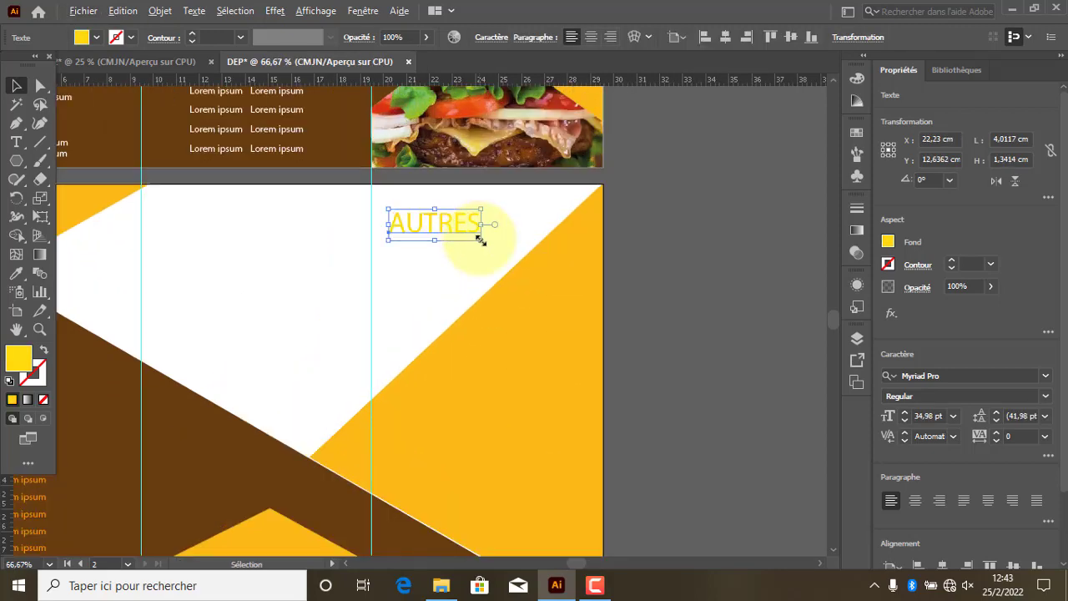
Step: Change the copied heading's text to TITRE and shift it slightly toward the middle of the panel's white area
key(t)
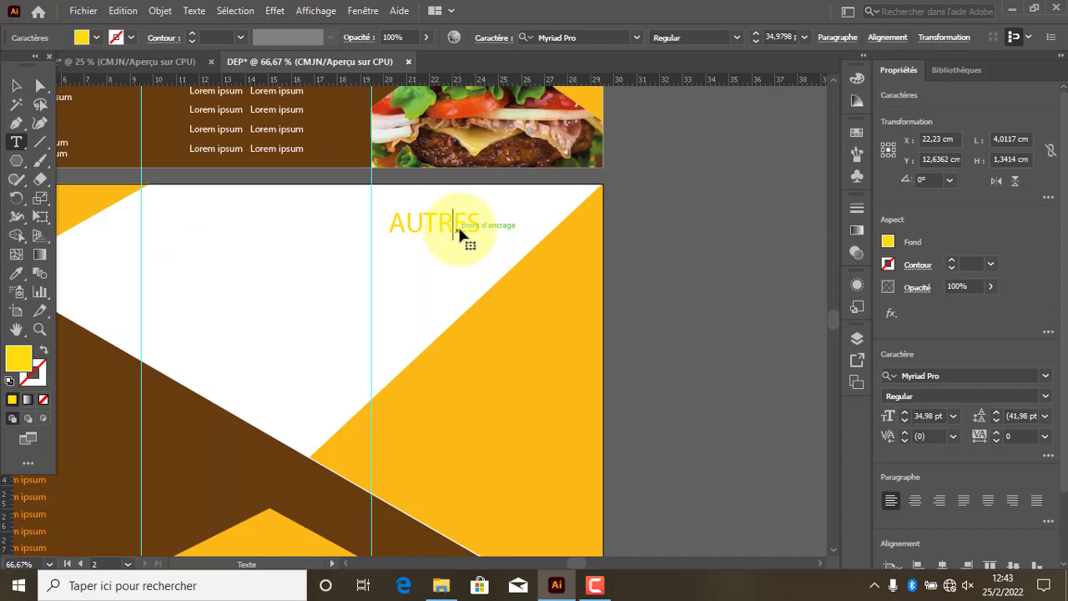
double_click(460, 234)
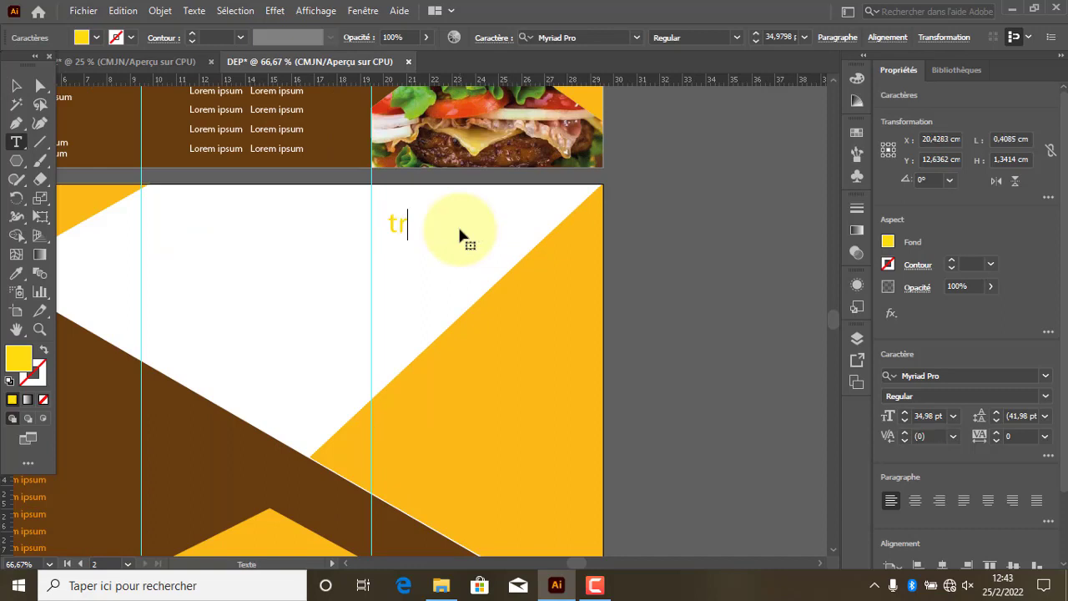
key(BackSpace)
text(TRI)
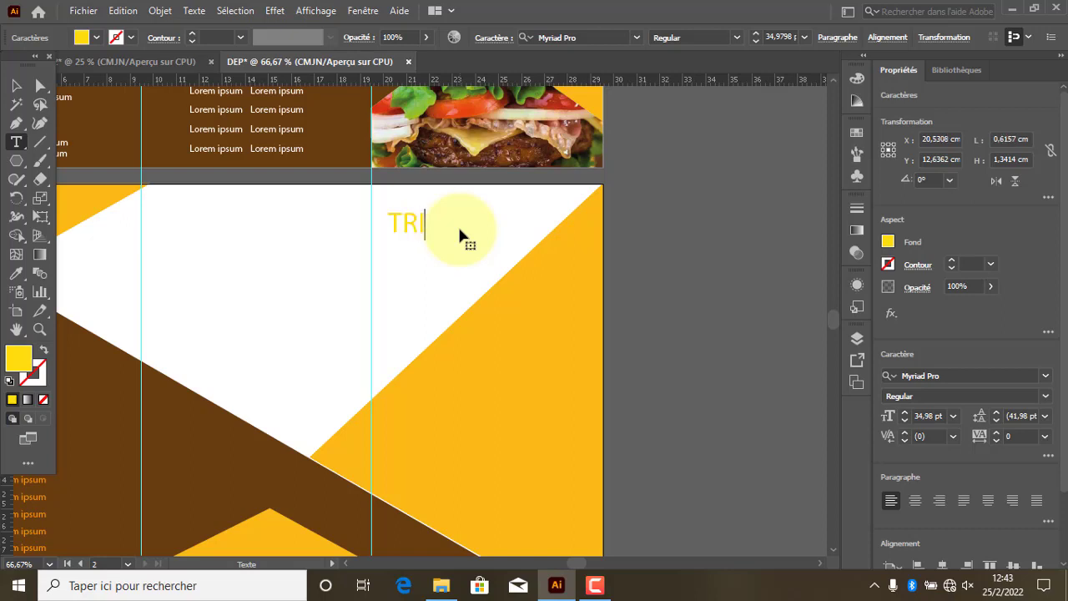
key(BackSpace)
key(BackSpace)
text(ITRE)
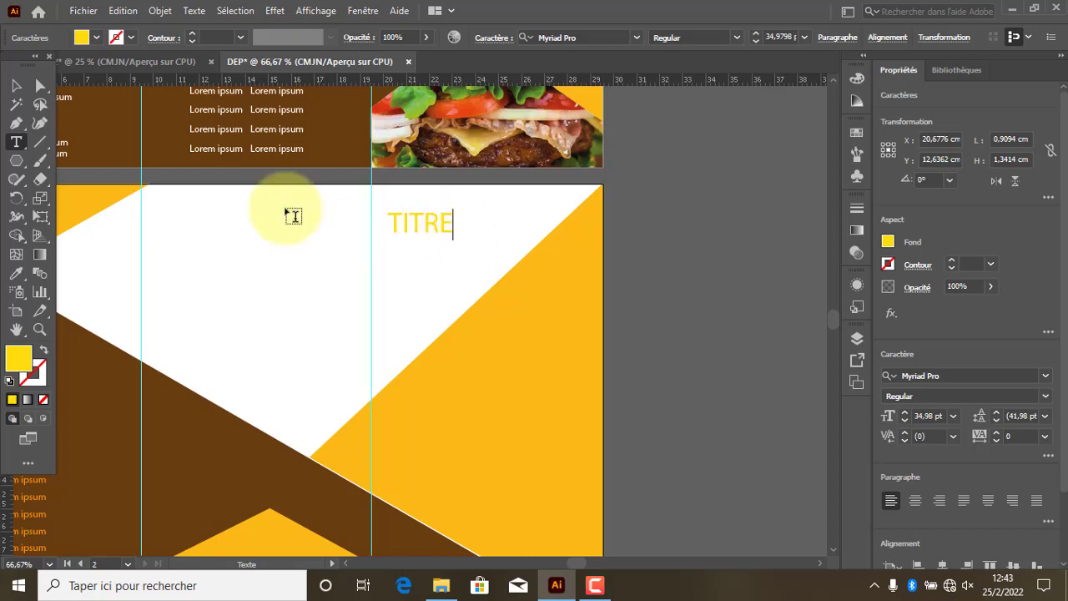
click(20, 91)
drag(429, 225, 447, 220)
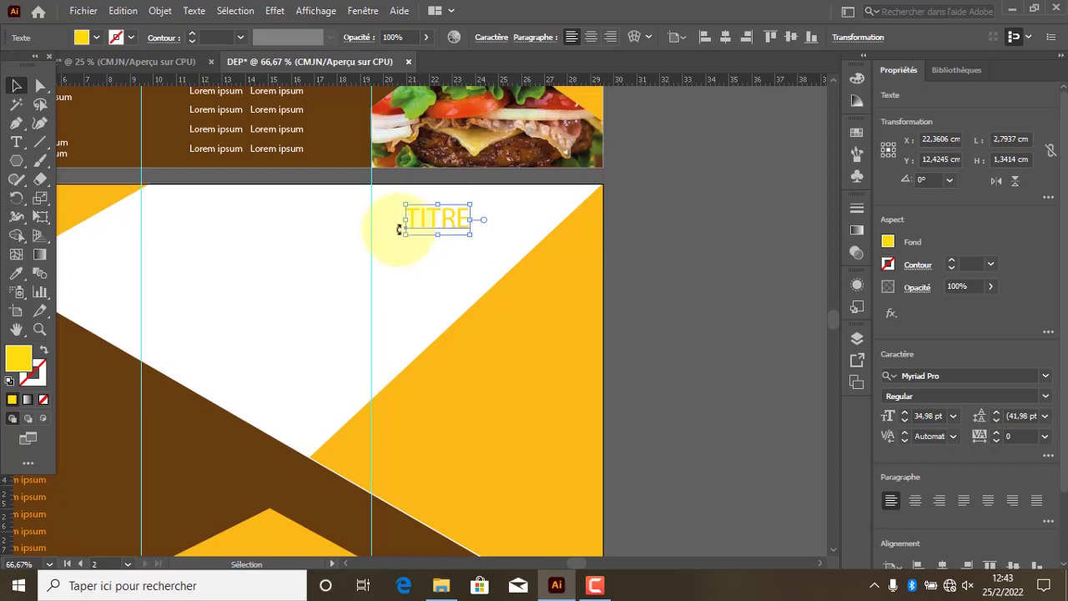
Step: Copy a black Lorem ipsum row from the first artboard to just below the TITRE heading
scroll(348, 332, down, 1)
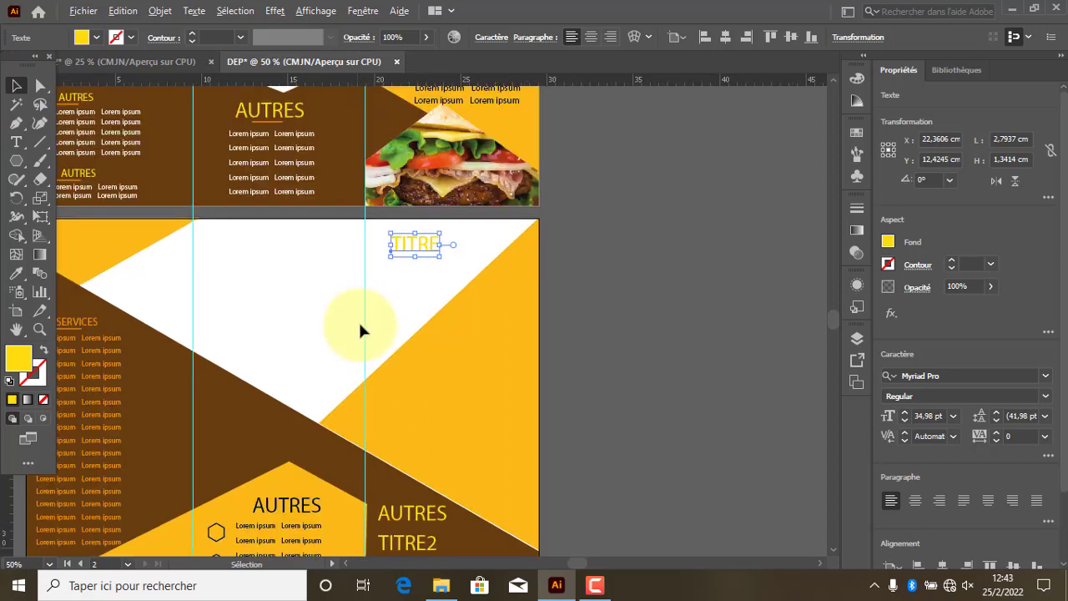
click(457, 102)
drag(458, 101, 458, 269)
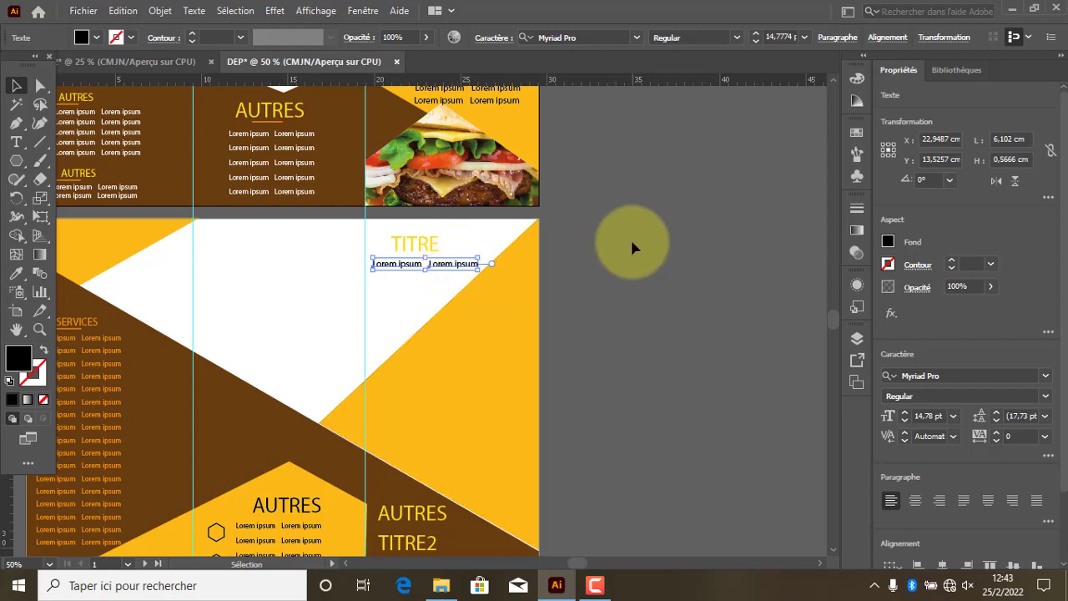
click(583, 269)
Step: Place the logo Graphique 14.png from the Images folder and scale it to about 2.6 by 2.4 cm below the Lorem ipsum row under TITRE
click(441, 584)
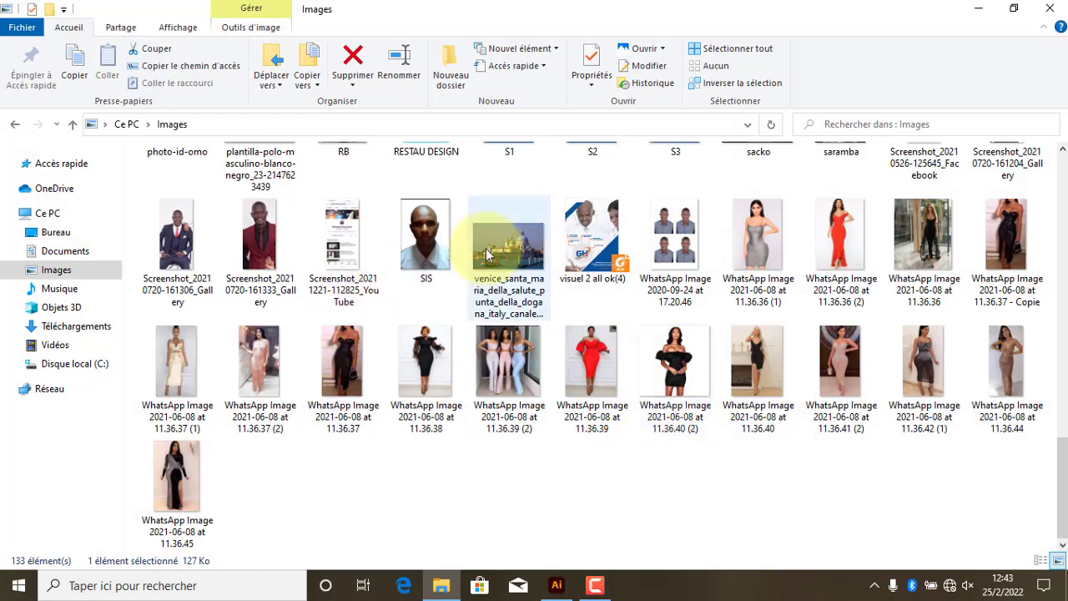
drag(1058, 429, 1056, 354)
drag(425, 188, 420, 332)
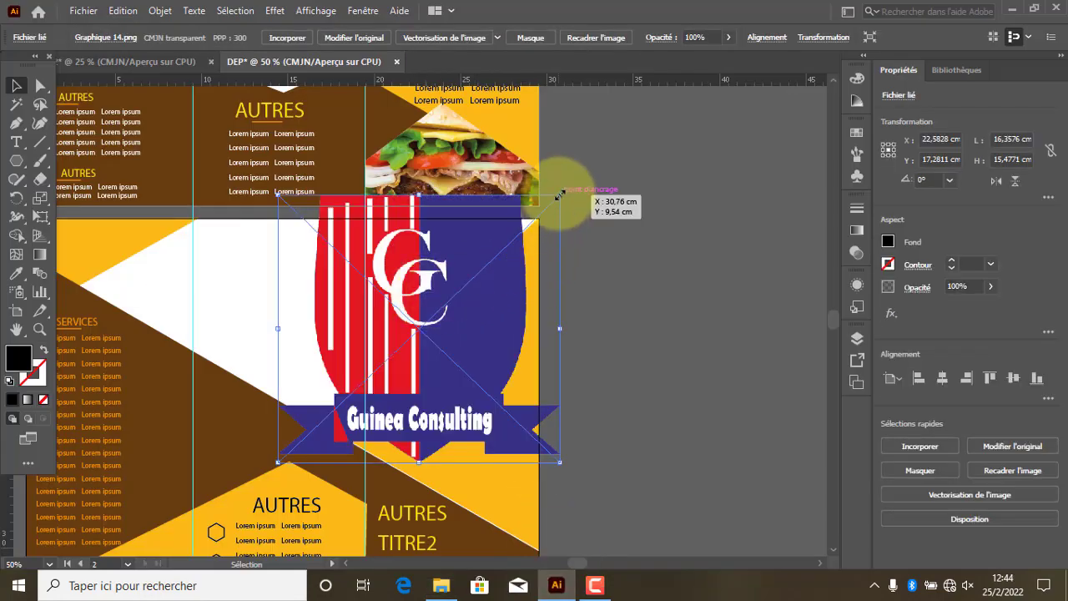
drag(559, 194, 431, 280)
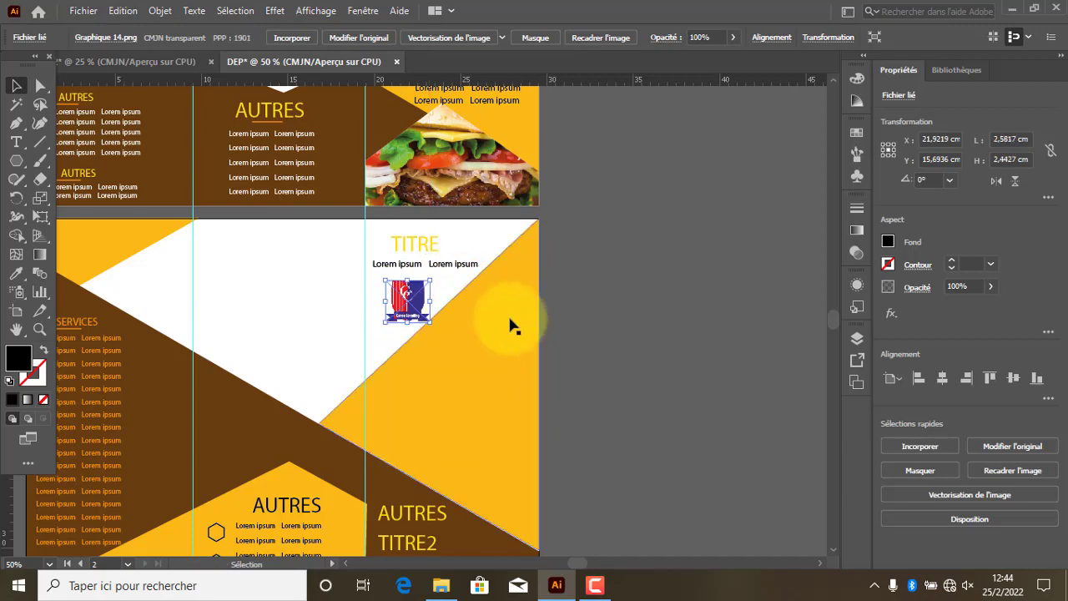
Step: Turn on Draw Inside for the second artboard's large yellow triangle and load the venice_santa_maria_della_salute image from the Images folder for placement
click(509, 324)
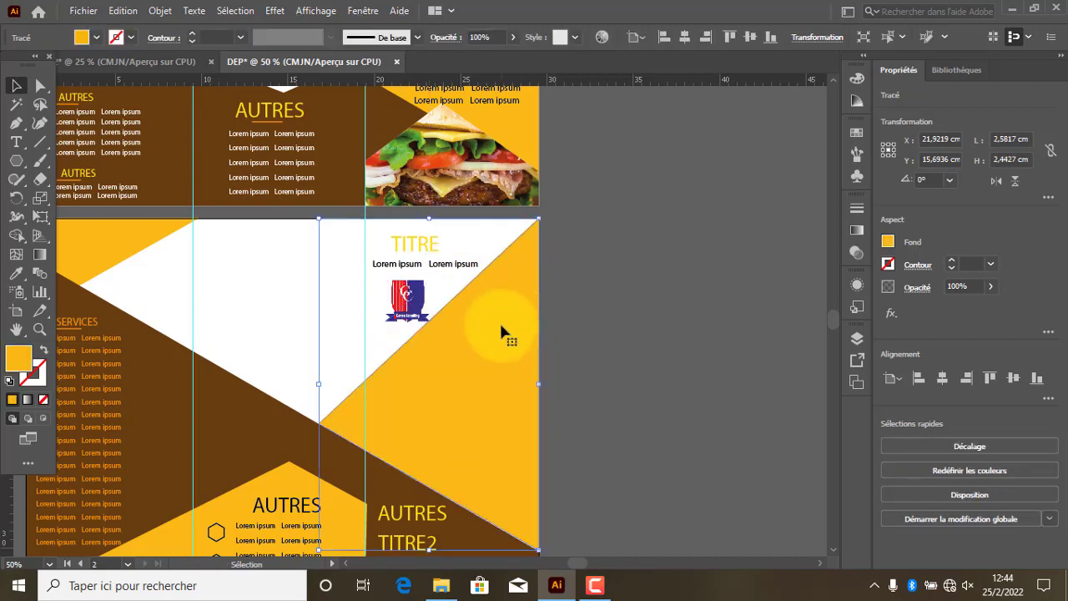
click(41, 416)
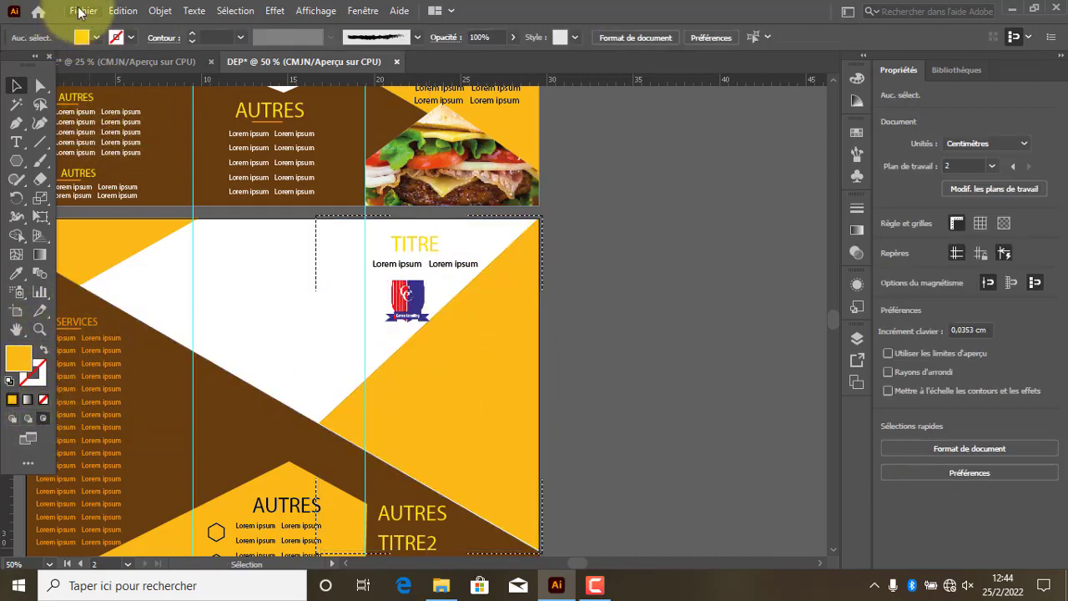
click(81, 11)
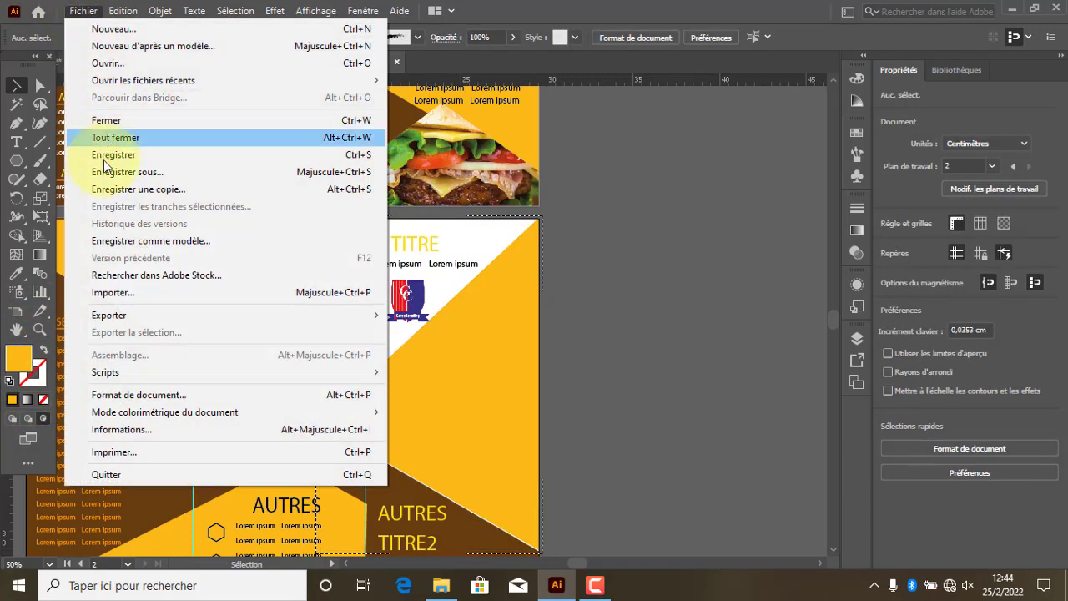
click(190, 298)
scroll(575, 285, down, 3)
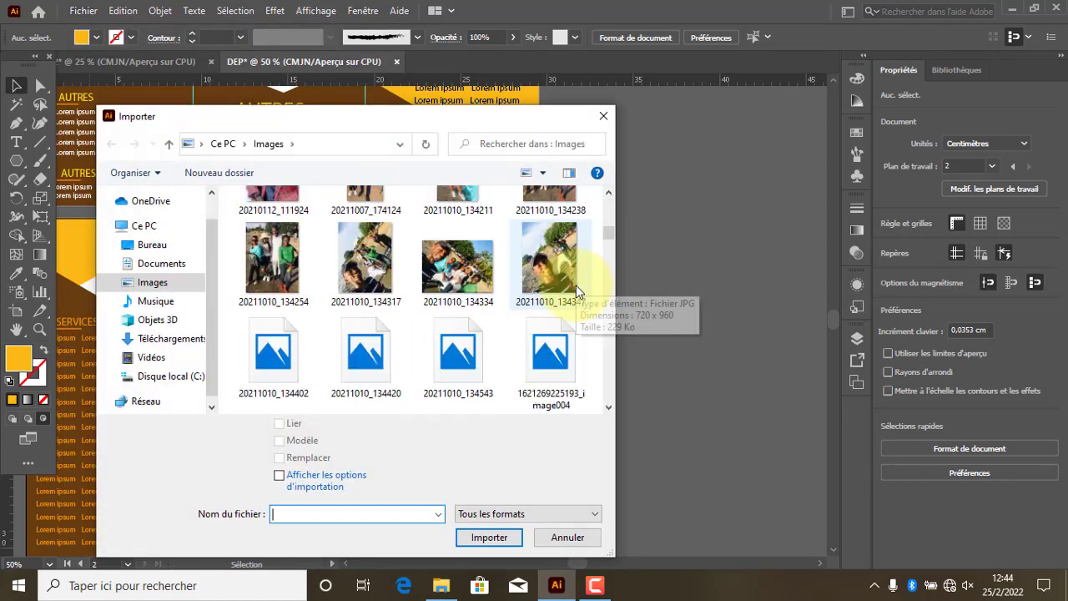
scroll(576, 285, down, 10)
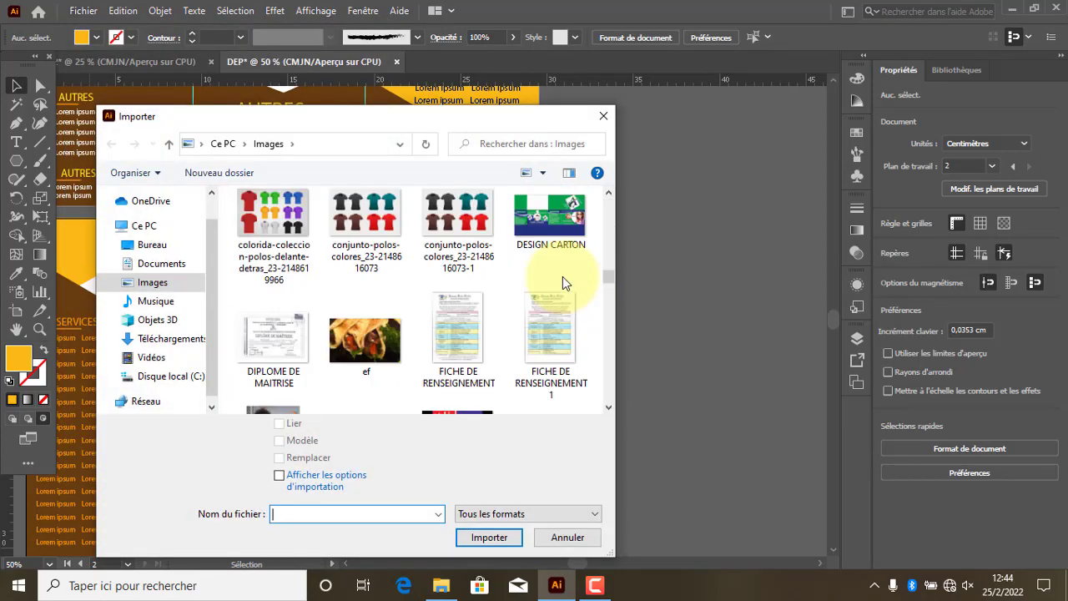
scroll(562, 278, up, 3)
scroll(561, 276, down, 6)
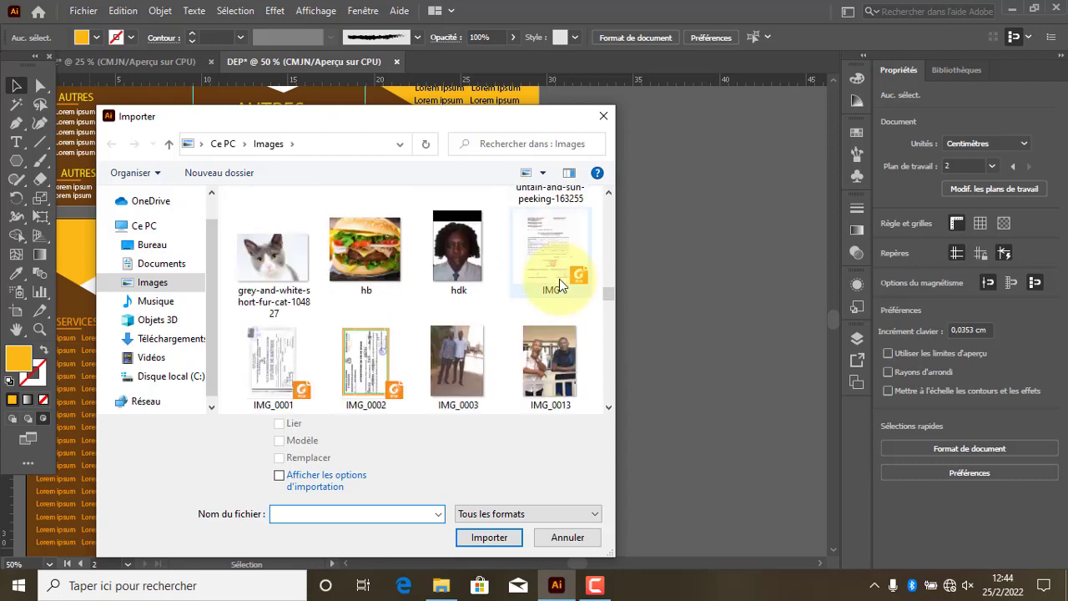
scroll(559, 278, down, 5)
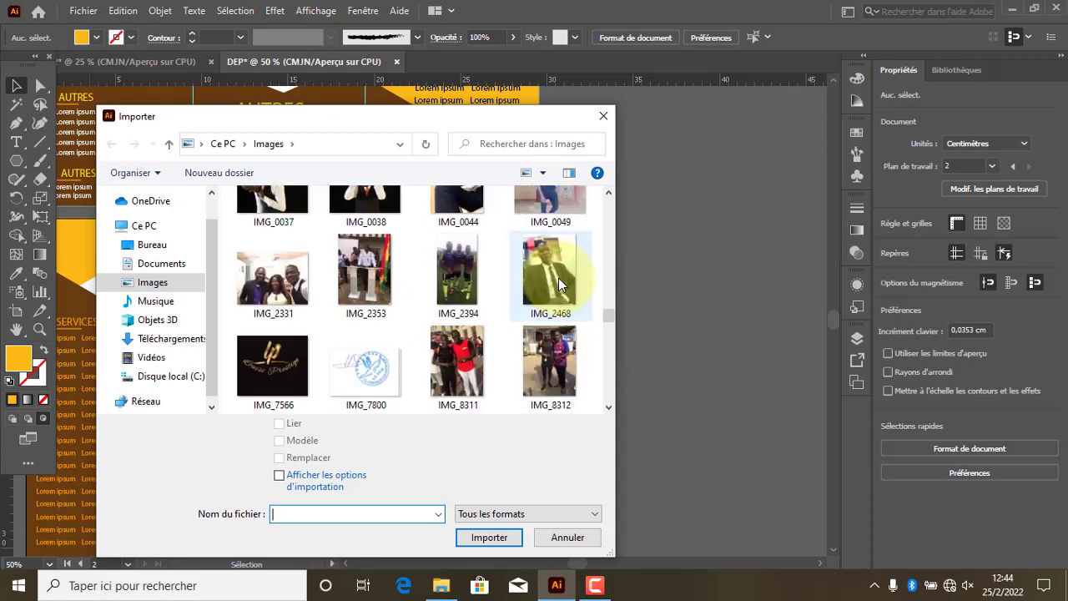
scroll(558, 278, down, 6)
scroll(558, 286, down, 3)
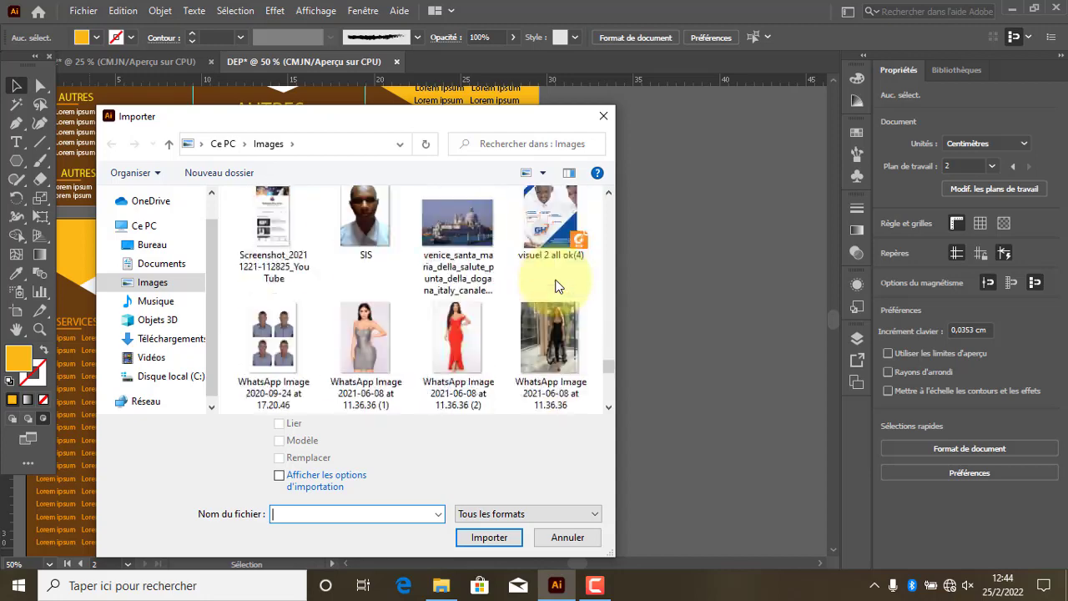
scroll(558, 285, down, 2)
scroll(557, 280, up, 4)
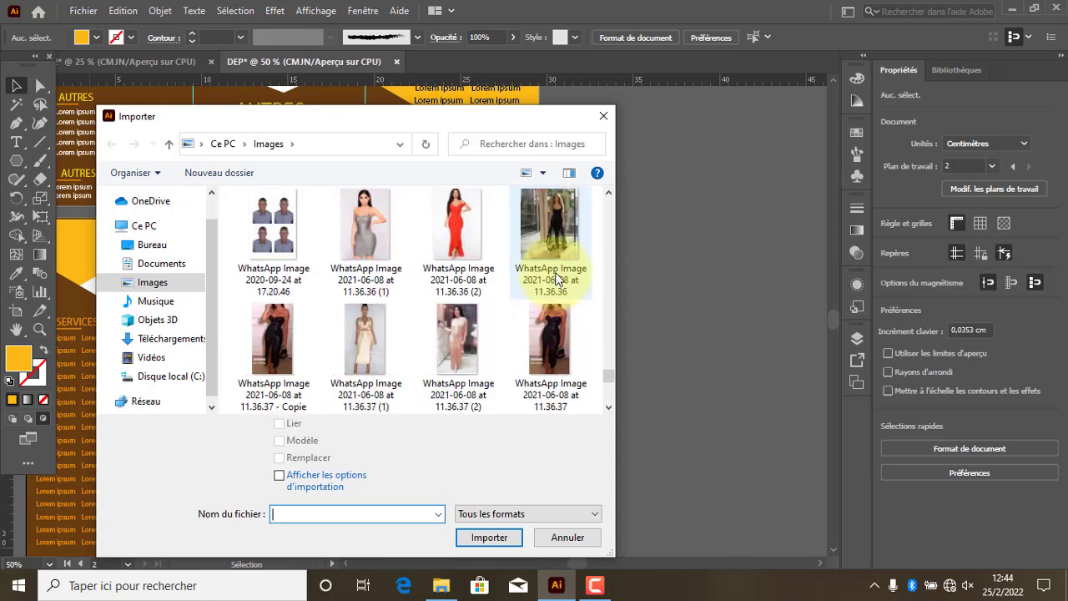
scroll(557, 278, up, 1)
scroll(534, 251, down, 2)
click(458, 242)
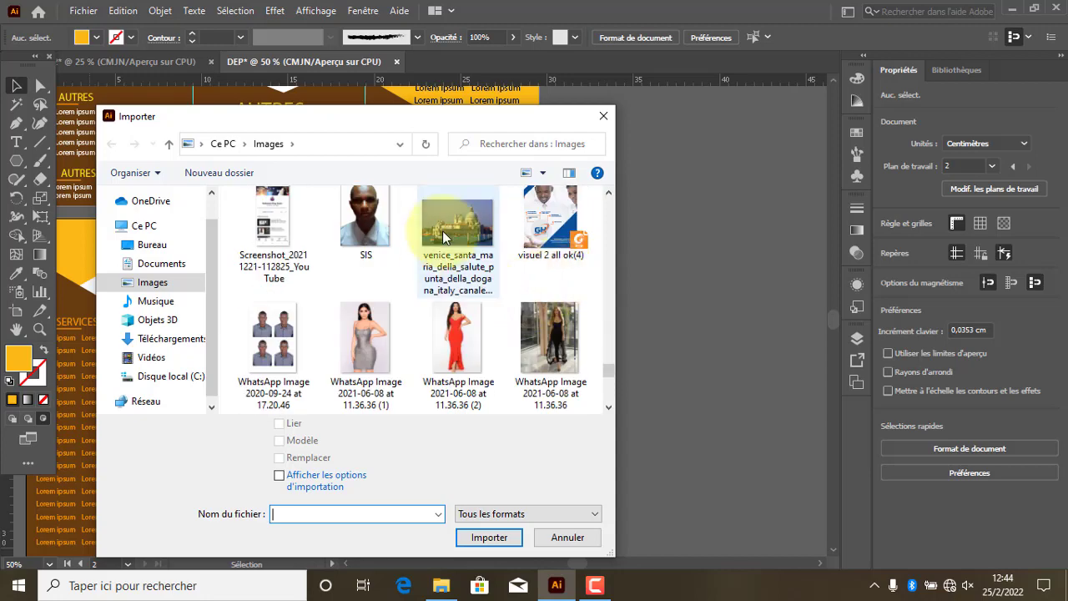
click(511, 541)
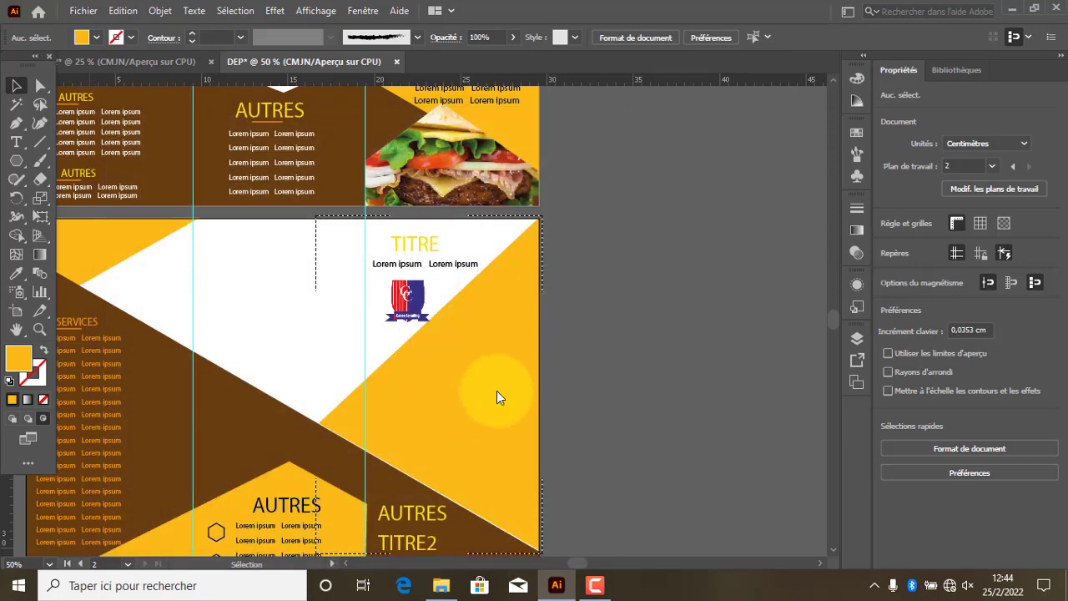
Step: Place the Venice image inside the triangle, enlarge it from its centre to about 34.9 by 22.9 cm, and return to normal drawing
click(445, 390)
drag(464, 404, 427, 388)
drag(469, 430, 409, 382)
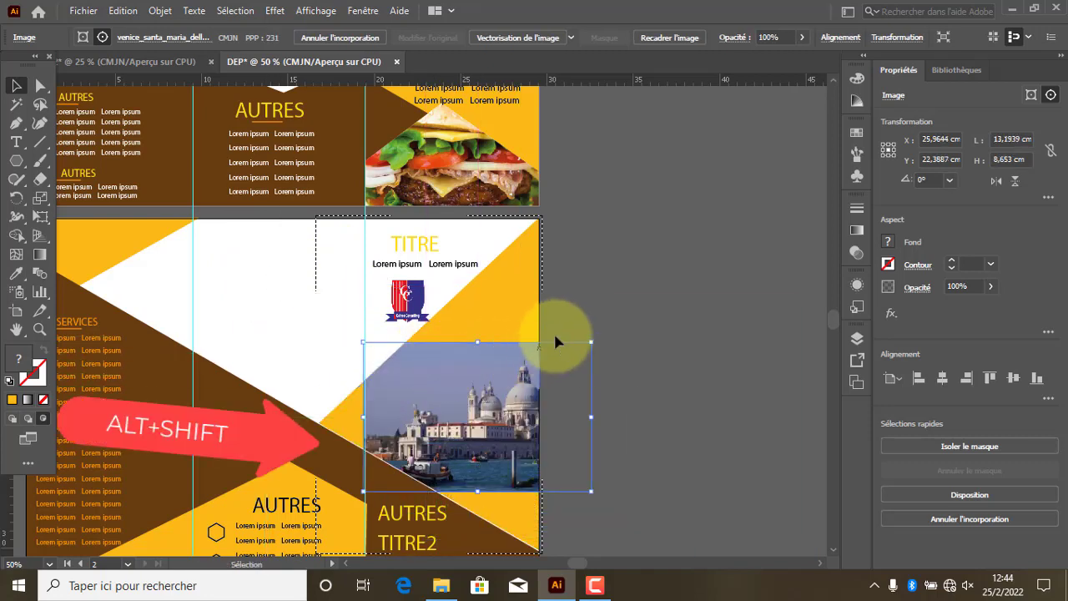
drag(593, 337, 775, 135)
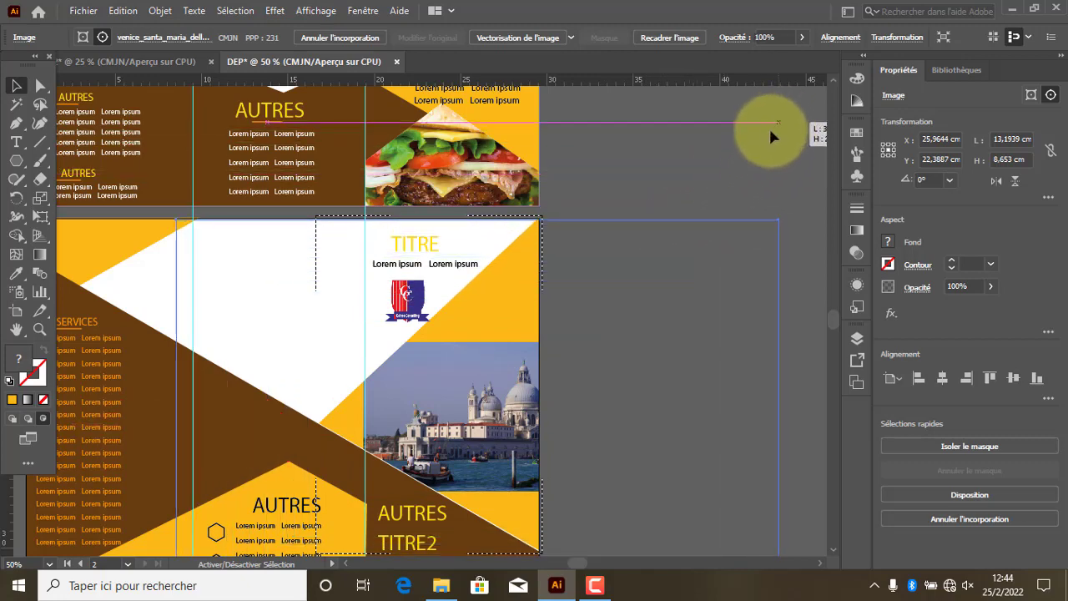
scroll(594, 350, down, 1)
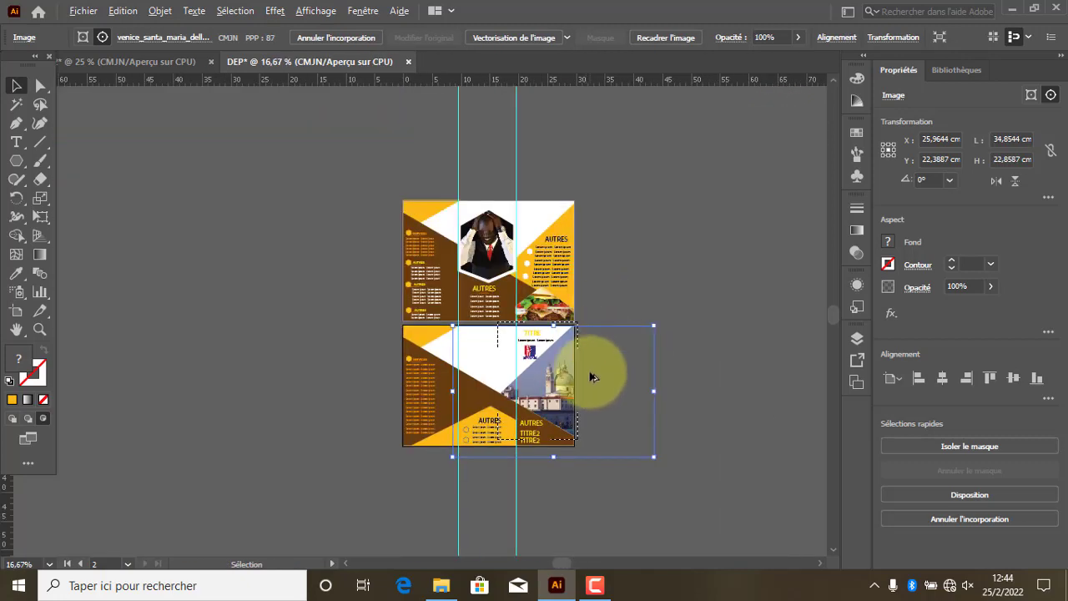
scroll(591, 374, up, 1)
click(649, 243)
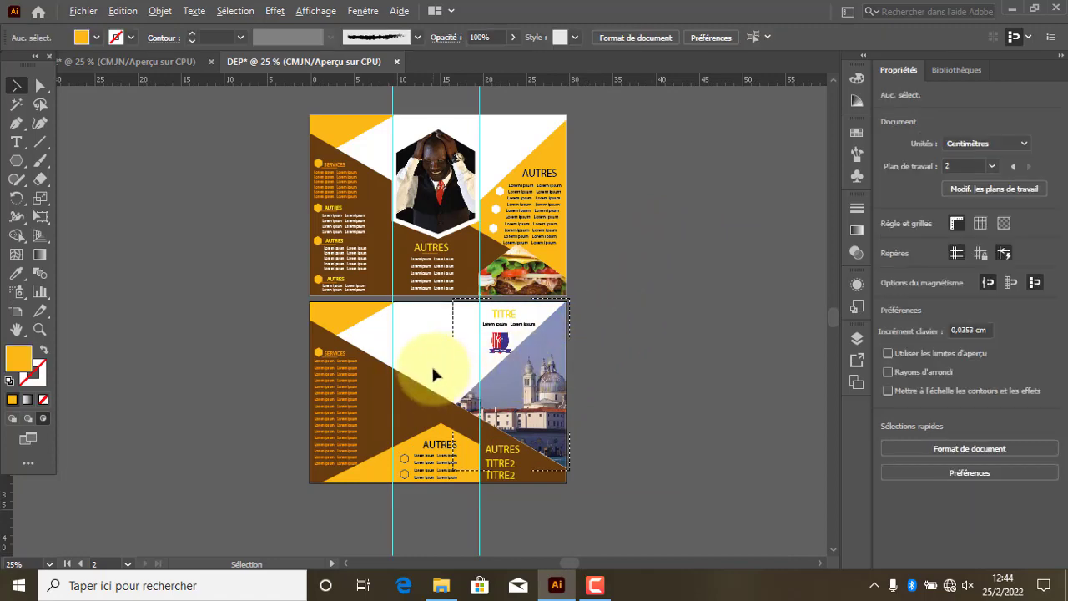
Step: Copy the hexagon-clipped portrait from the first artboard onto the second artboard's middle panel, above the lower AUTRES heading
scroll(436, 371, up, 1)
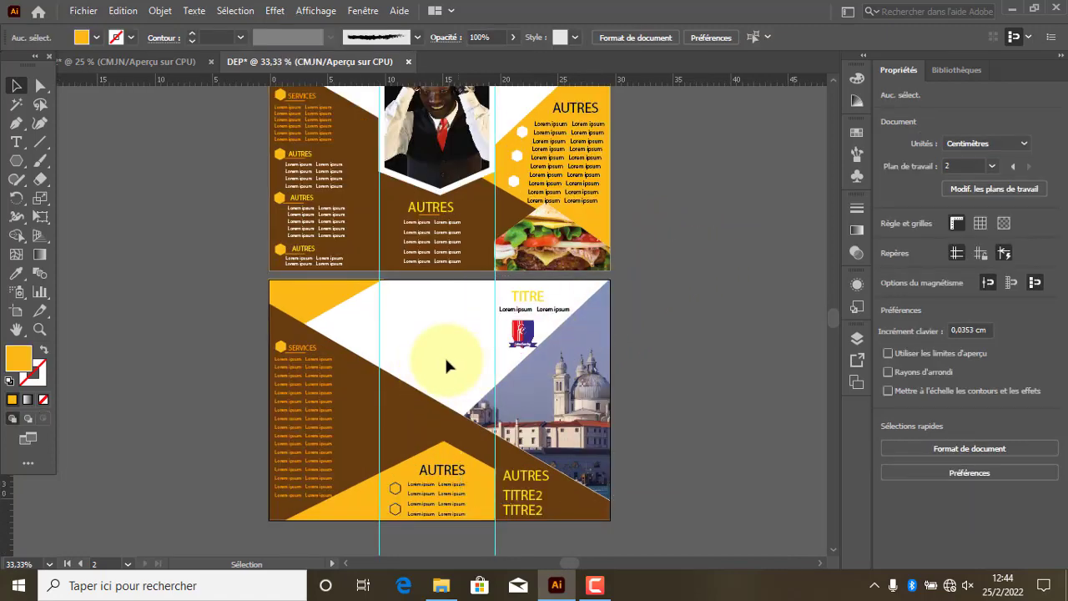
scroll(443, 360, up, 1)
scroll(444, 360, down, 1)
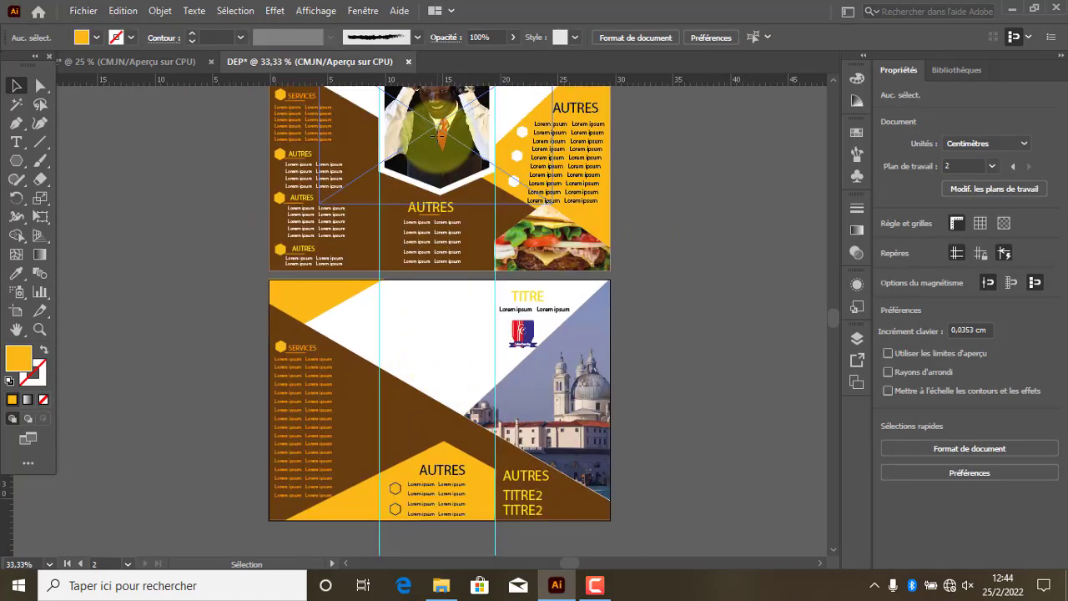
drag(436, 155, 451, 354)
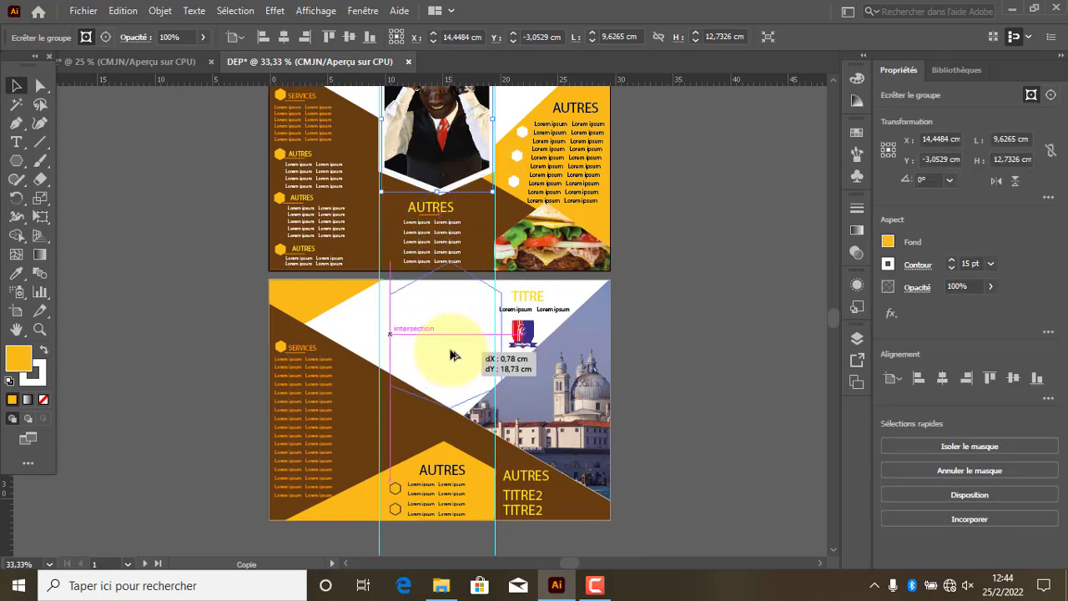
drag(450, 360, 451, 382)
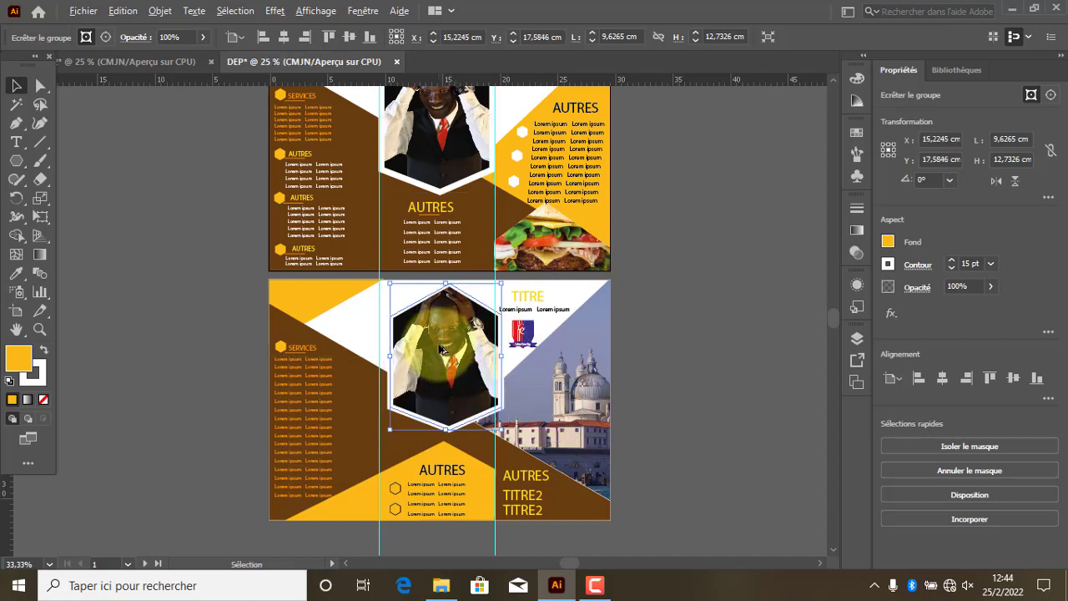
scroll(439, 345, down, 1)
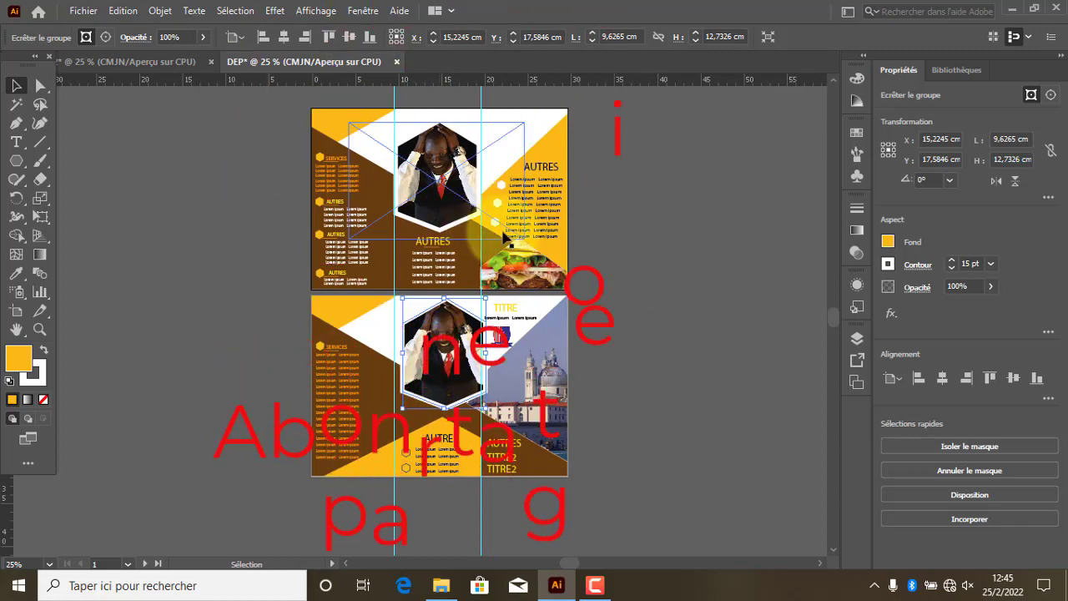
click(590, 203)
scroll(364, 179, up, 1)
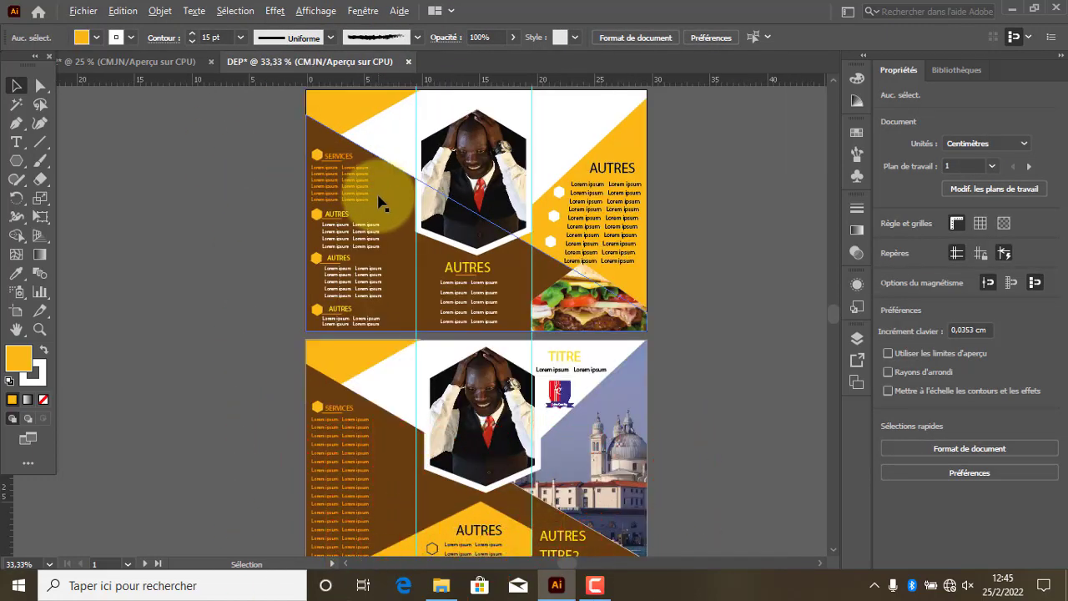
scroll(378, 202, down, 1)
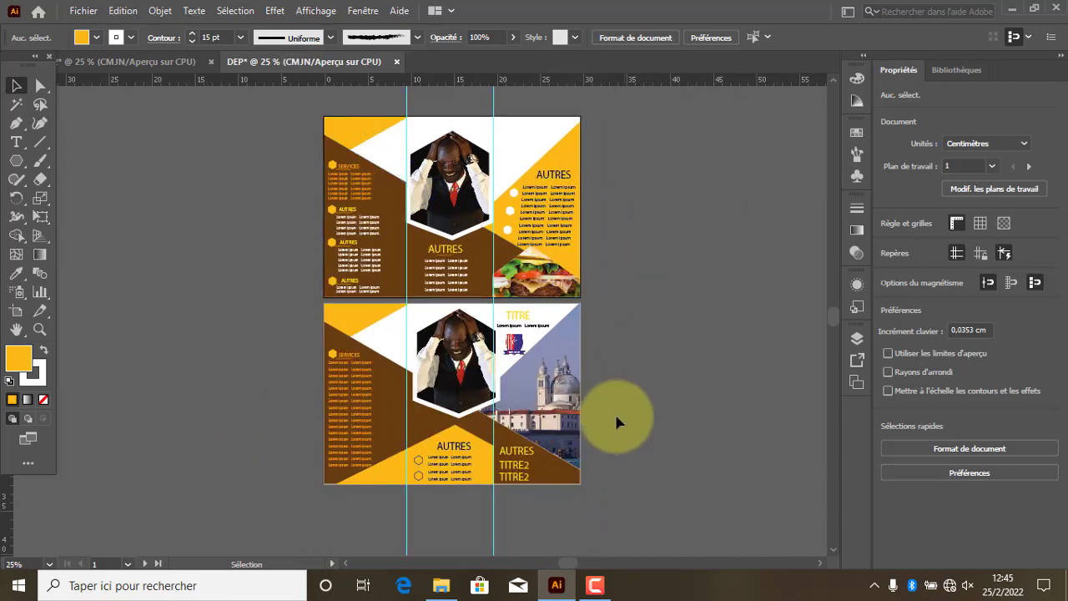
click(604, 585)
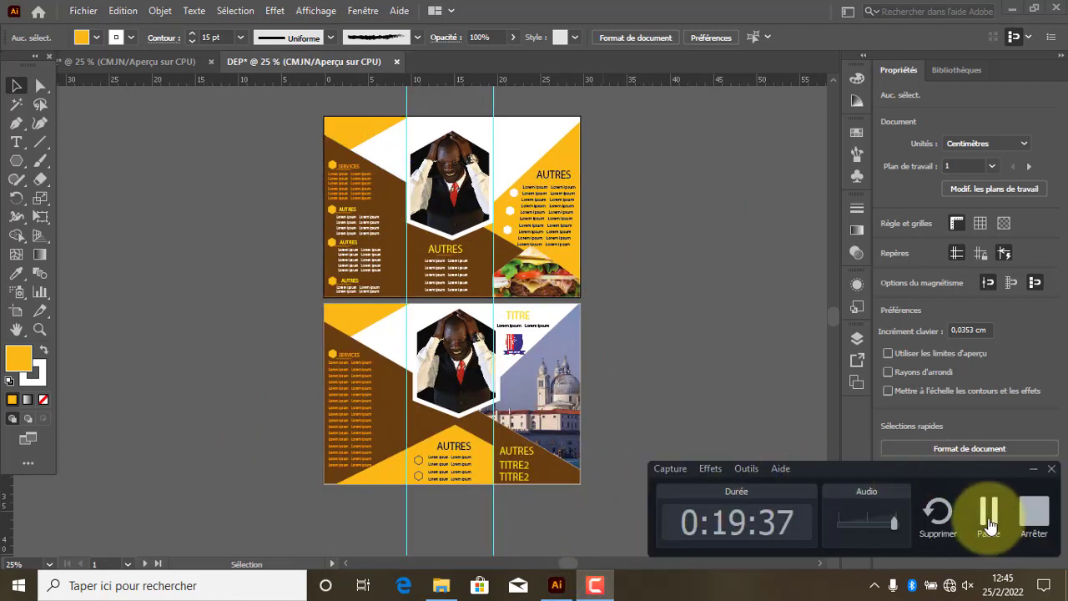
click(1018, 506)
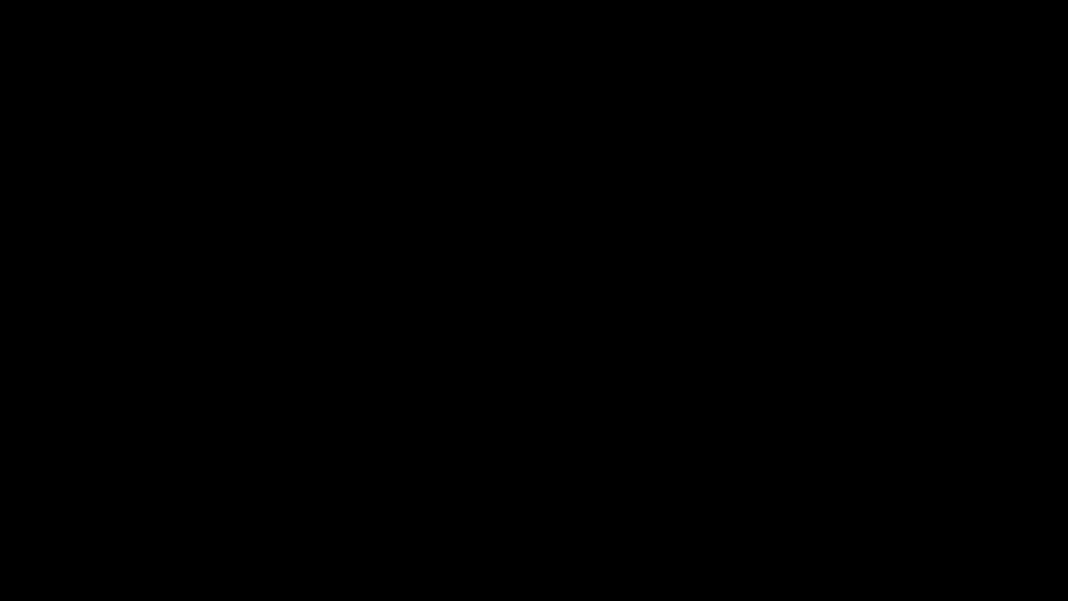